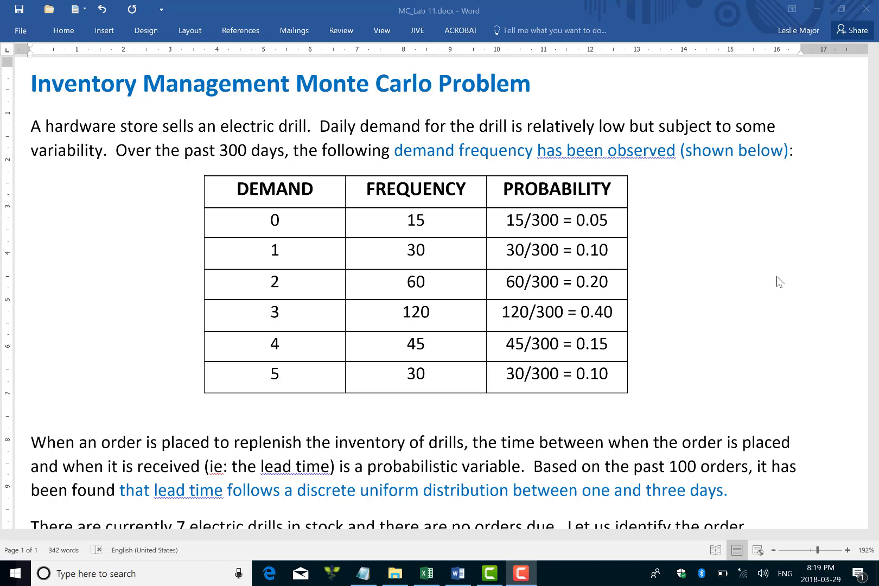
Step: Scroll through the assignment text, then switch over to the Word document
scroll(780, 281, "up", 1)
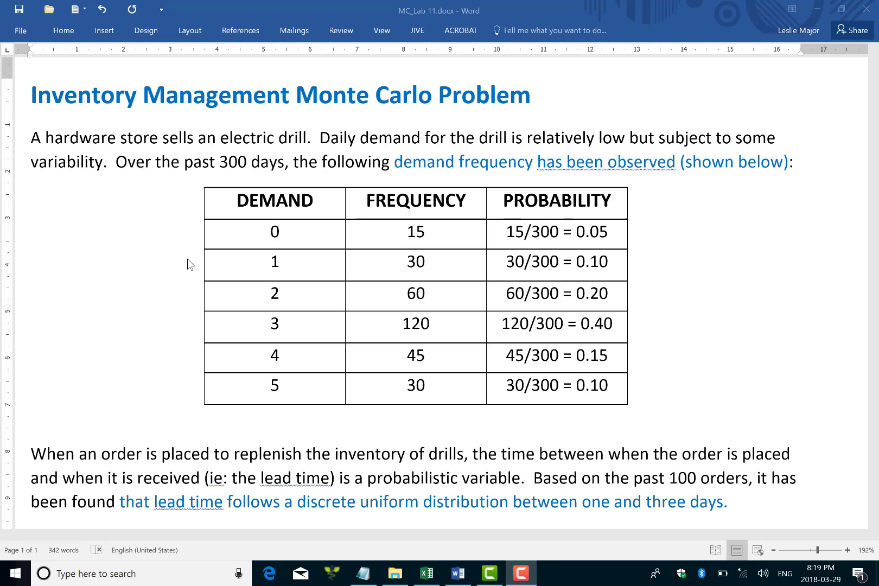
scroll(135, 308, "up", 1)
scroll(137, 310, "down", 3)
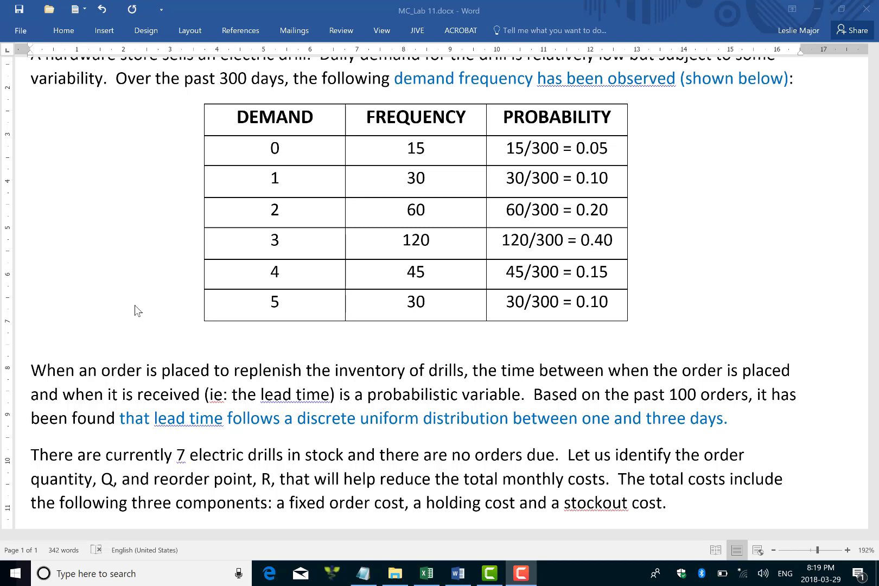
scroll(136, 310, "down", 5)
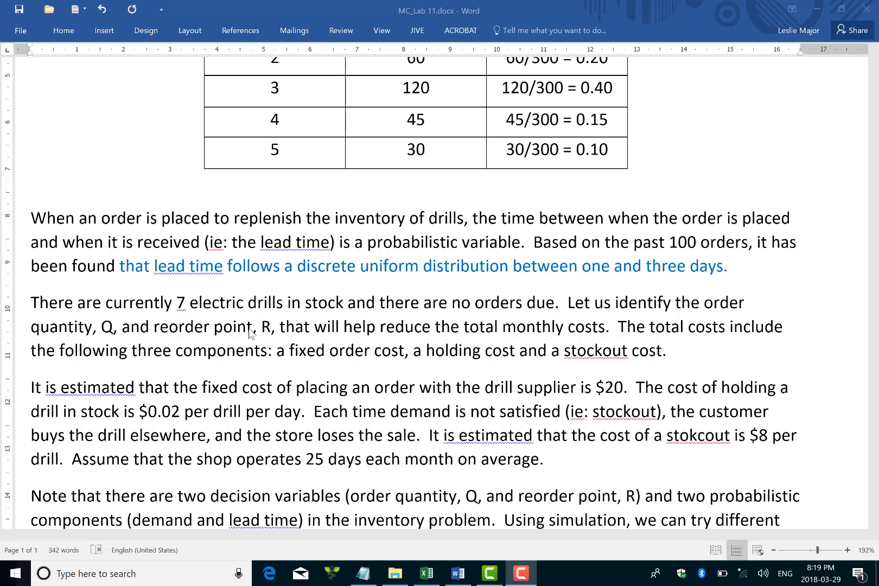
scroll(260, 328, "down", 1)
scroll(260, 329, "down", 1)
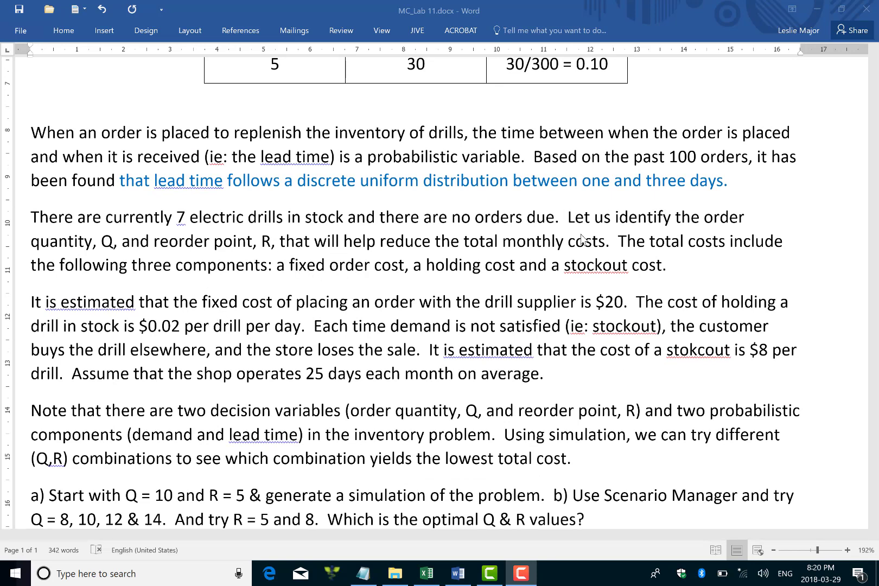
scroll(586, 267, "down", 1)
scroll(586, 267, "left", 1)
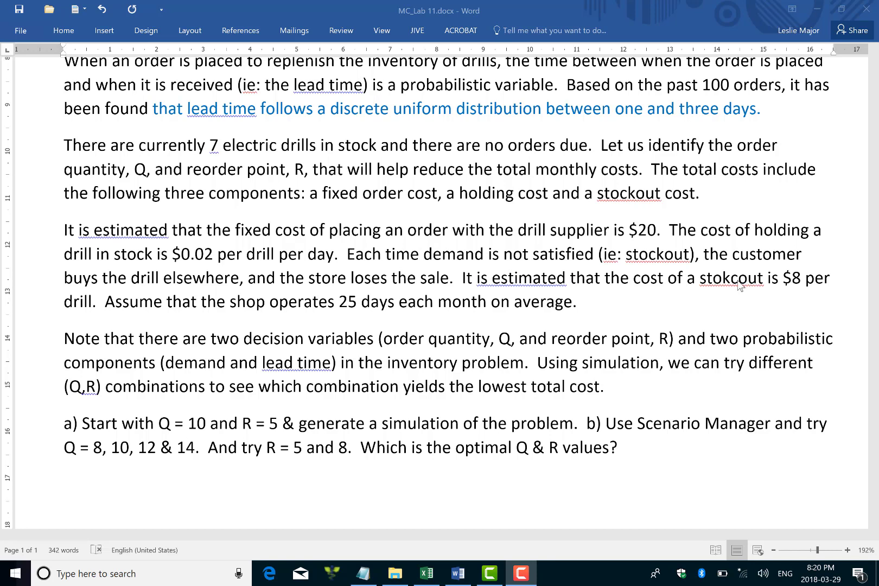
key("alt+Tab")
key("BackSpace")
key("BackSpace")
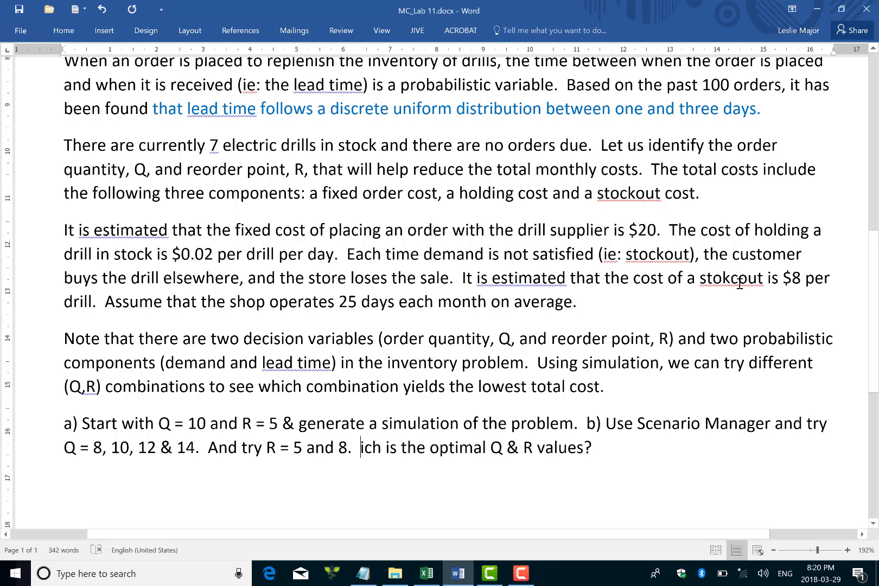
Step: Correct the misspelled 'stokcout' to 'stockout' in the stockout cost sentence
left_click(739, 284)
key("BackSpace")
key("BackSpace")
type("c")
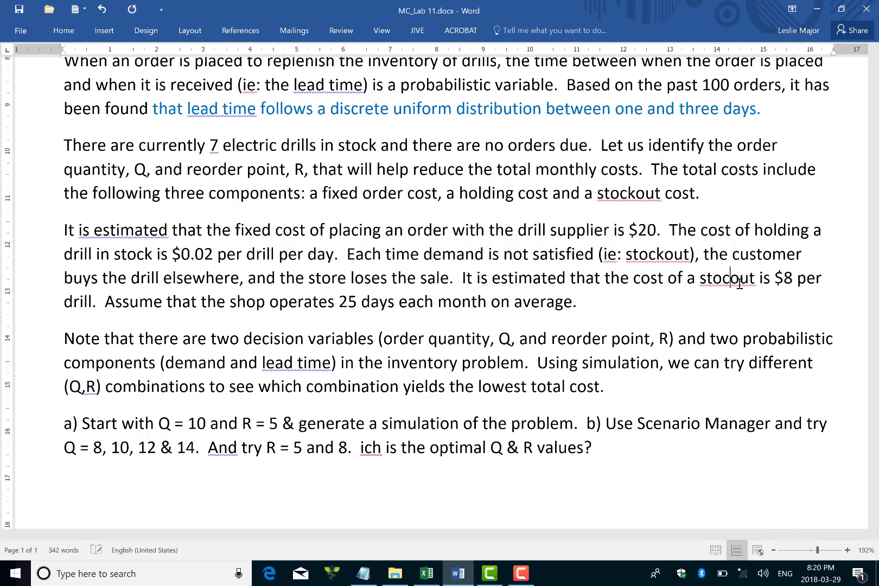
type("k")
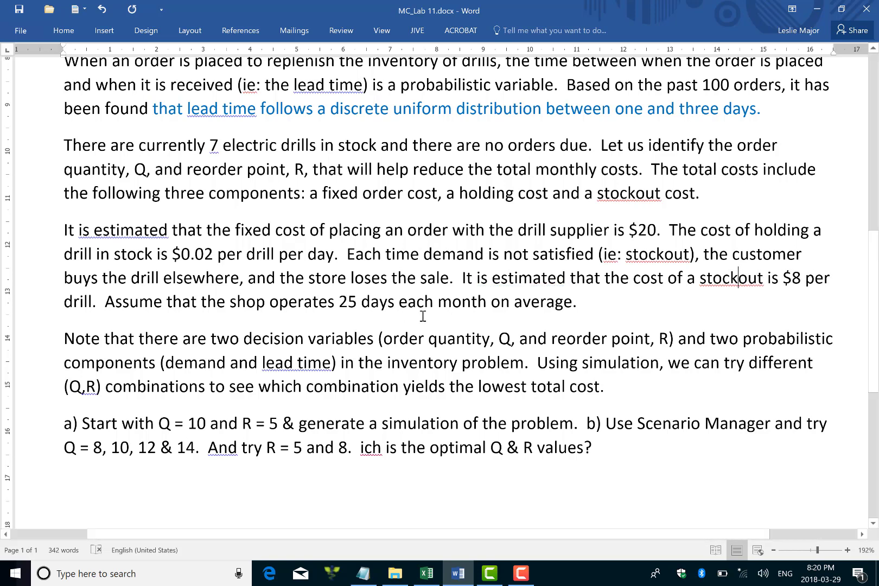
scroll(423, 316, "down", 3)
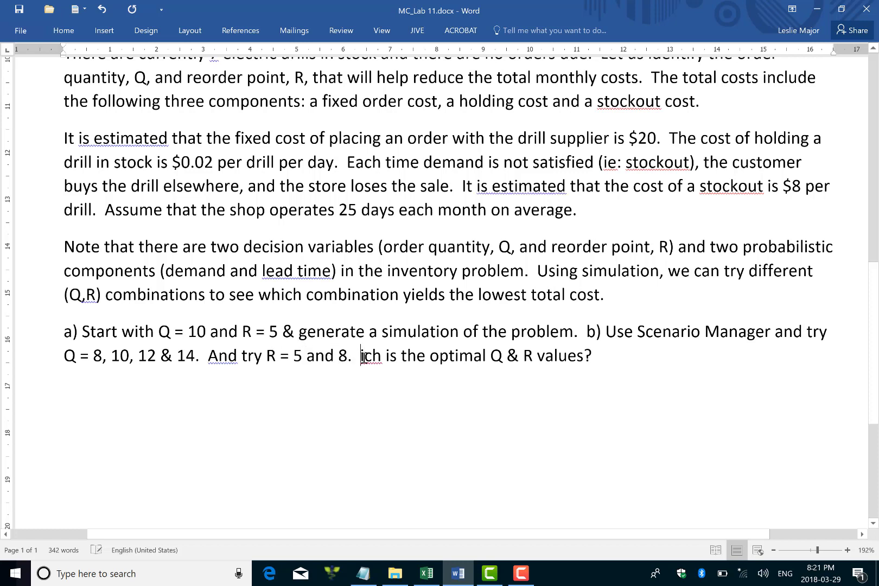
Step: Restore the deleted 'Wh' so question b) reads 'Which is the optimal Q & R values?'
type("Wh")
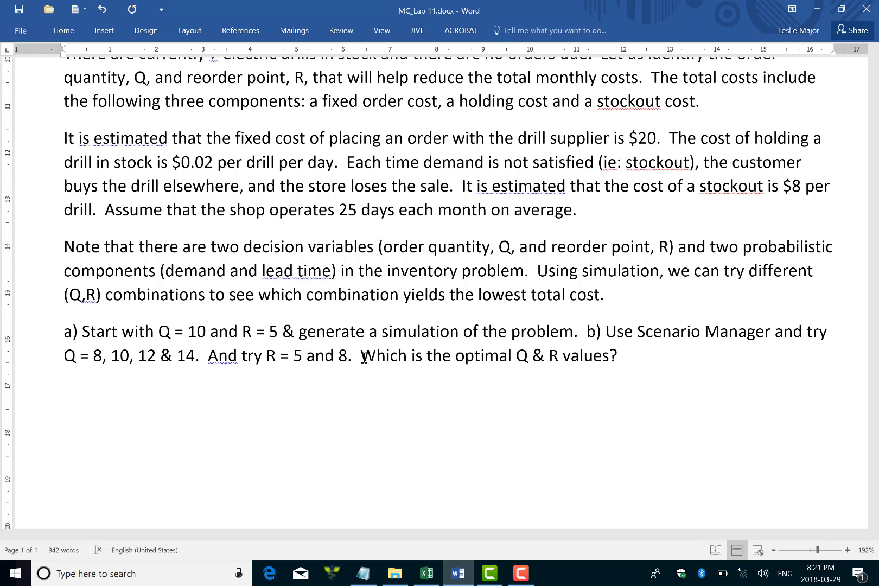
left_click(518, 575)
left_click(839, 533)
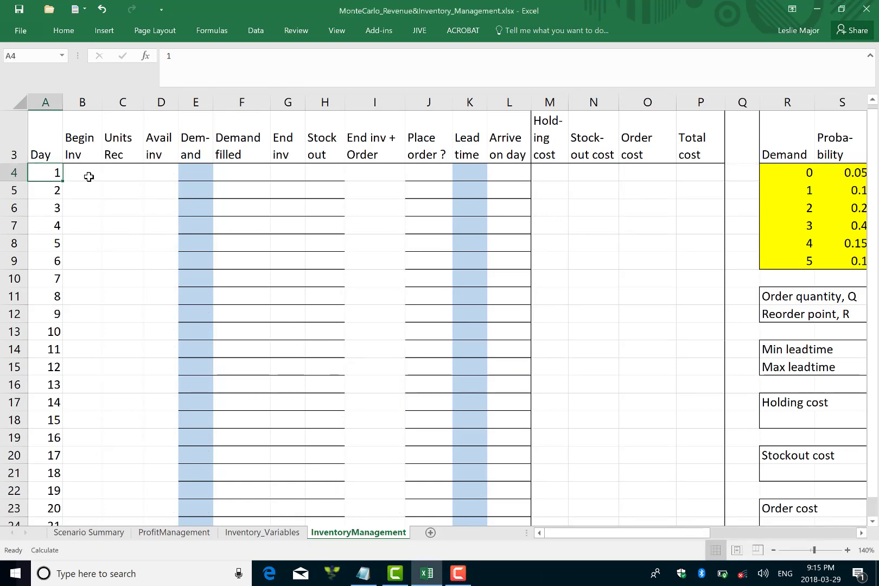
left_click(88, 177)
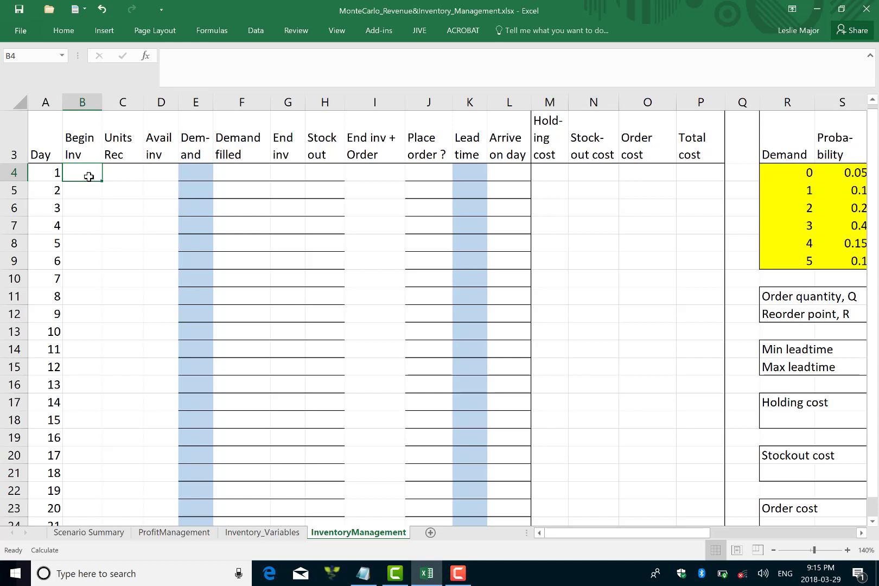
key("Right")
key("Right")
key("Right")
key("Right")
key("Right")
key("Right")
key("Right")
key("Right")
key("Right")
key("Right")
key("Right")
key("Right")
key("Right")
key("Right")
key("Right")
key("Right")
key("Right")
key("Right")
key("Right")
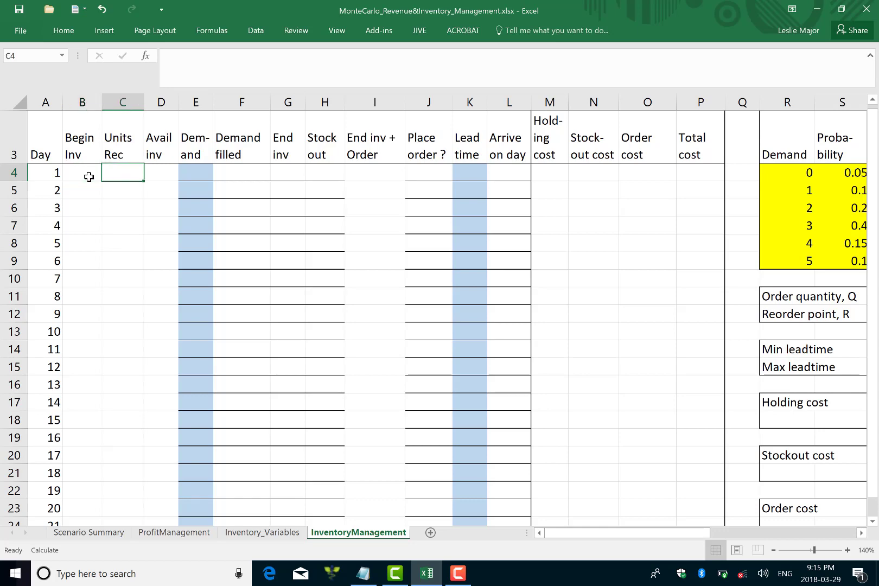
key("Right")
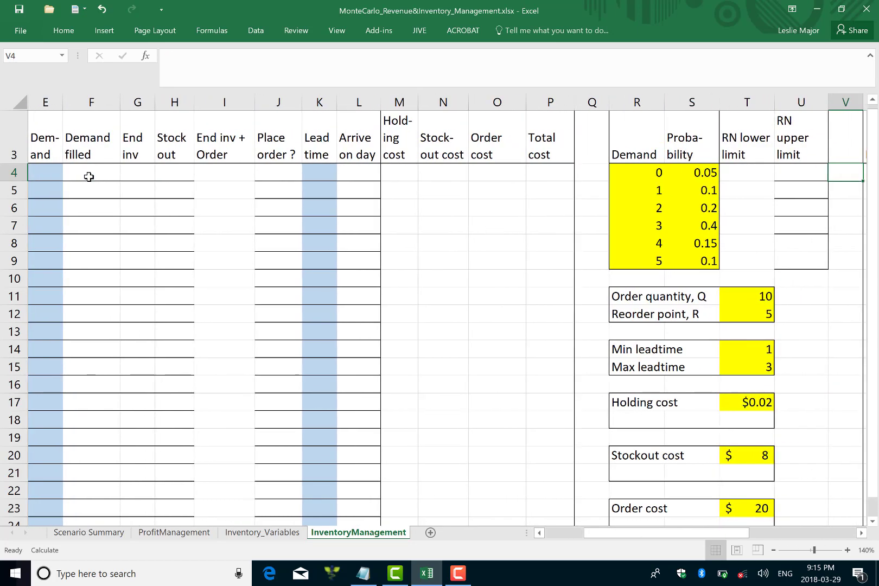
key("Left")
key("Left")
key("Left")
key("Left")
key("shift+Right")
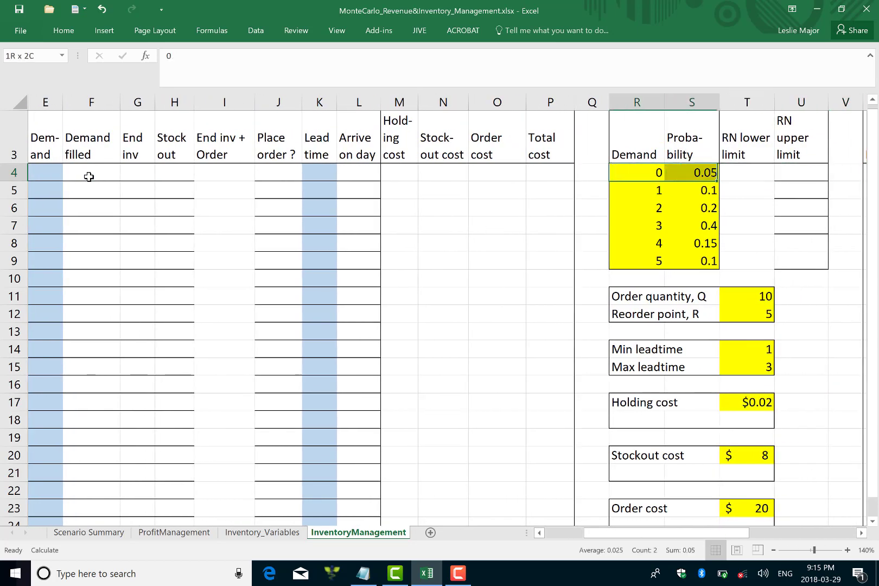
key("shift+Down")
key("shift+Down")
key("shift+Down")
key("shift+Down")
key("shift+Down")
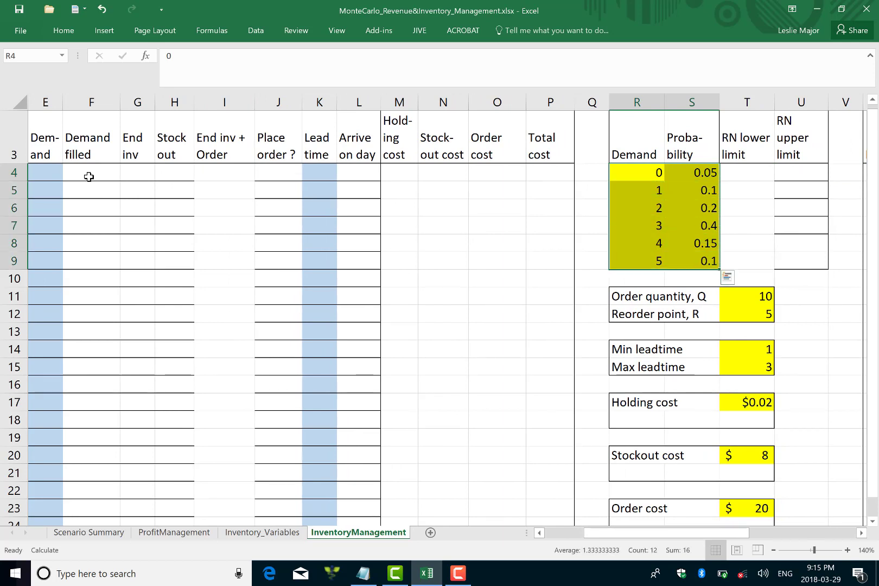
Step: Set the first RN lower limit to 0 and T5 to the cumulative formula =T4+S4
key("shift+BackSpace")
key("Right")
key("Right")
type("=")
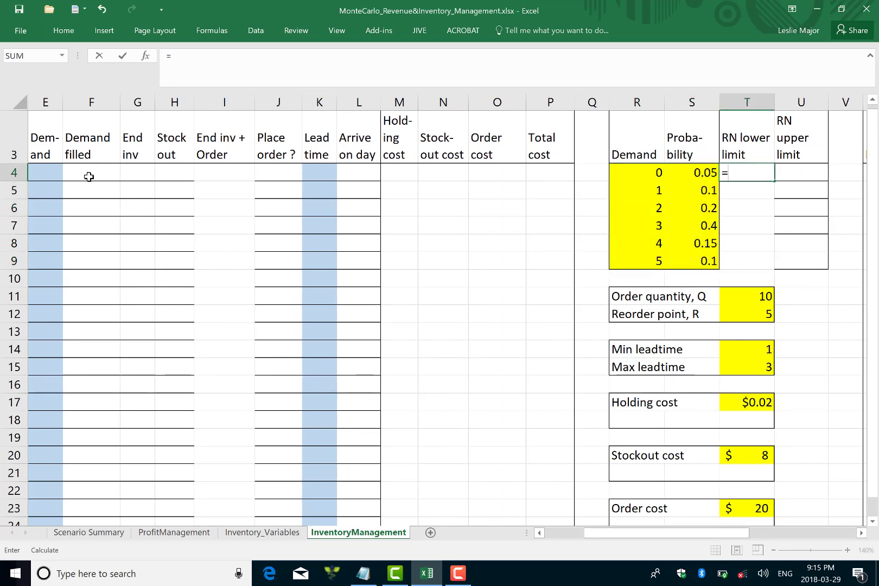
type("0")
key("Return")
type("=")
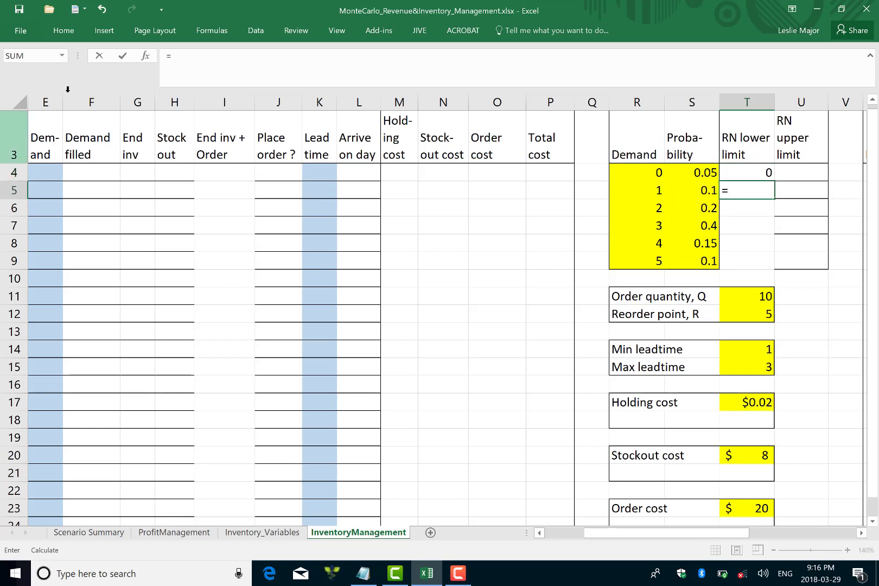
left_click(743, 169)
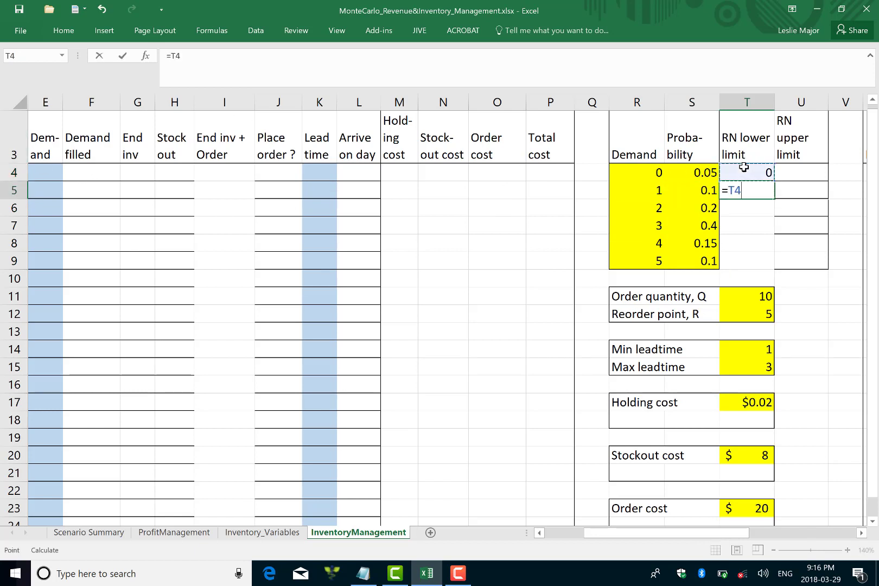
type("+")
left_click(704, 171)
key("Return")
Step: Make the first RN upper limit in U4 equal the next lower limit, =T5
key("Up")
key("Right")
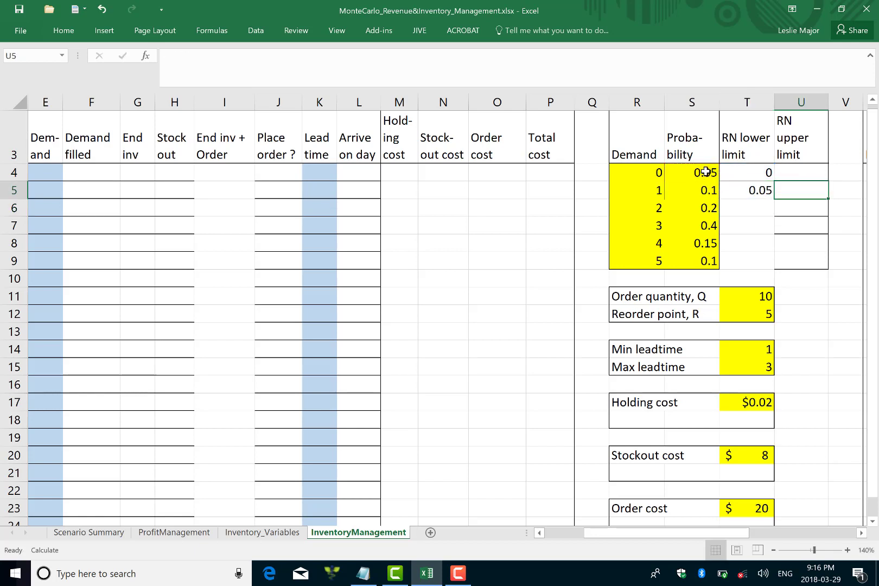
key("Up")
type("=")
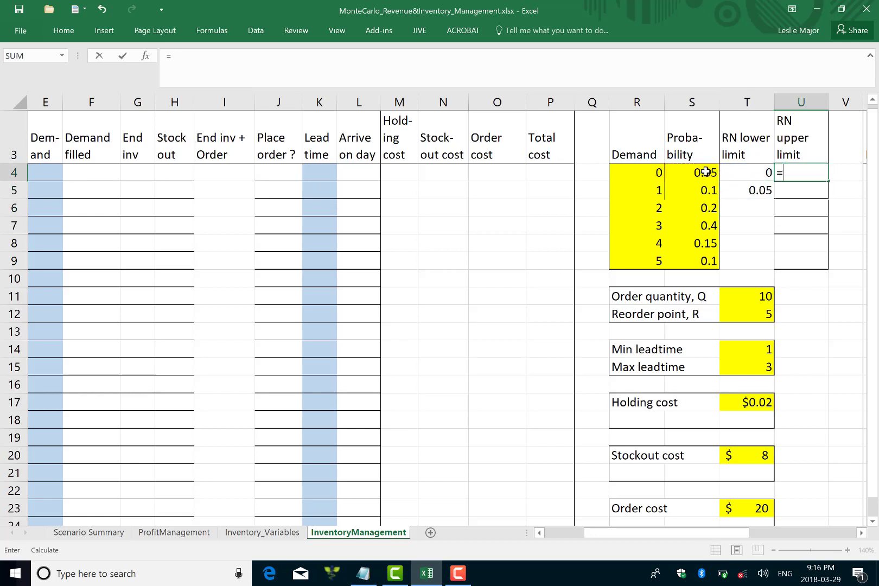
left_click(744, 186)
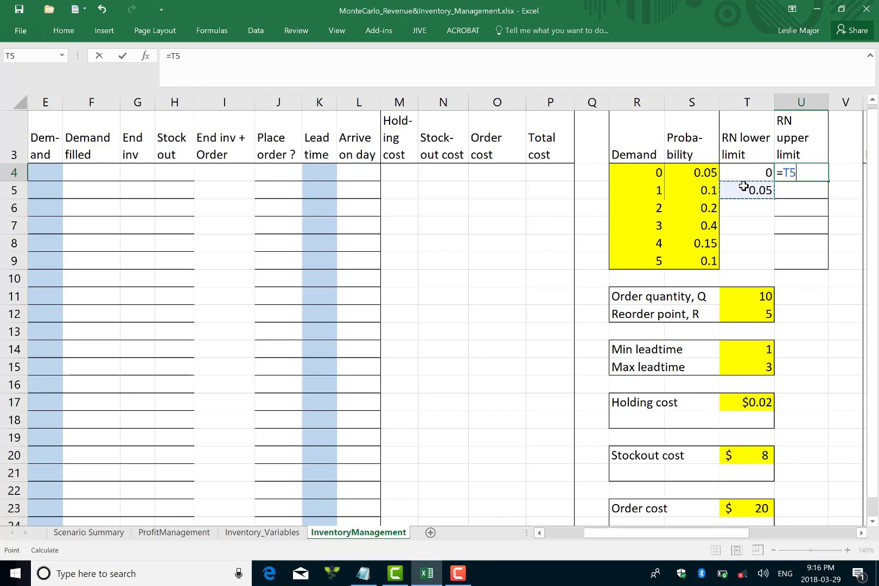
key("Return")
Step: Copy the T5 lower-limit formula down to row 9 using Copy Cells
left_click(744, 186)
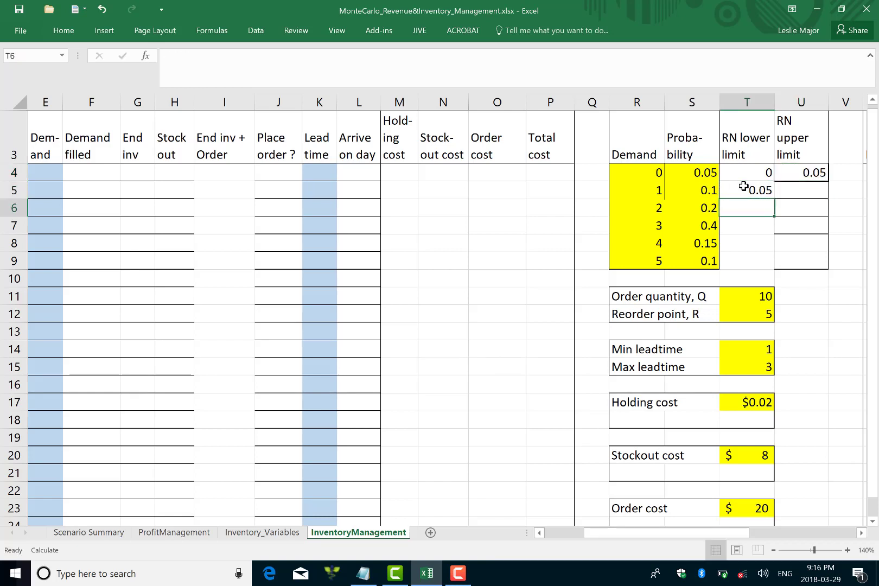
key("ctrl+c")
key("Down")
key("ctrl+v")
key("Down")
key("ctrl+v")
key("Down")
key("Down")
key("Down")
key("Down")
key("ctrl+v")
key("Down")
key("ctrl+z")
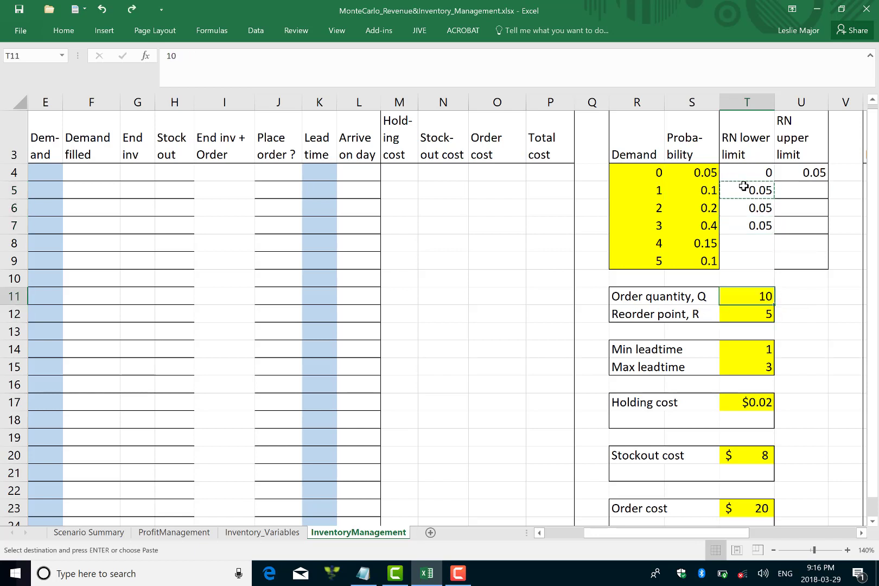
key("Up")
key("Up")
key("Up")
key("Up")
key("Up")
left_click(743, 186)
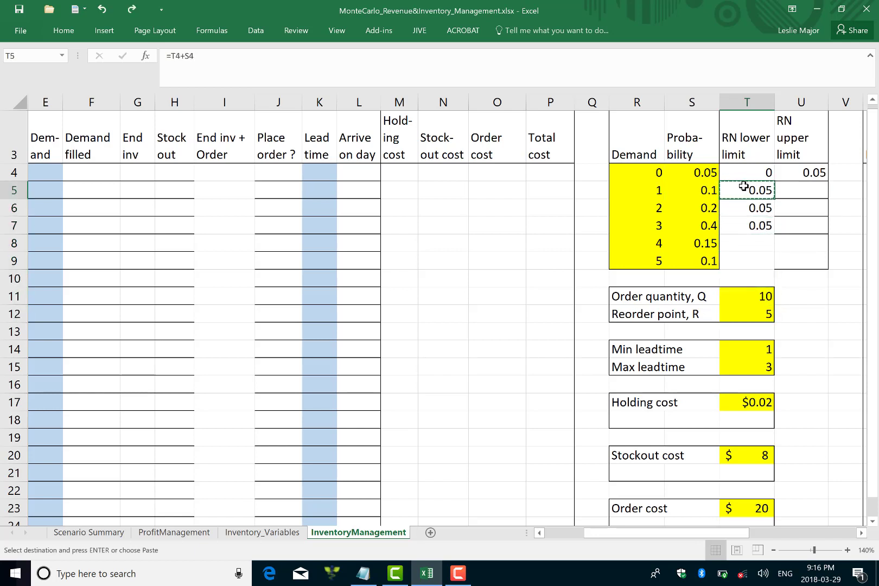
left_click_drag(774, 197, 772, 266)
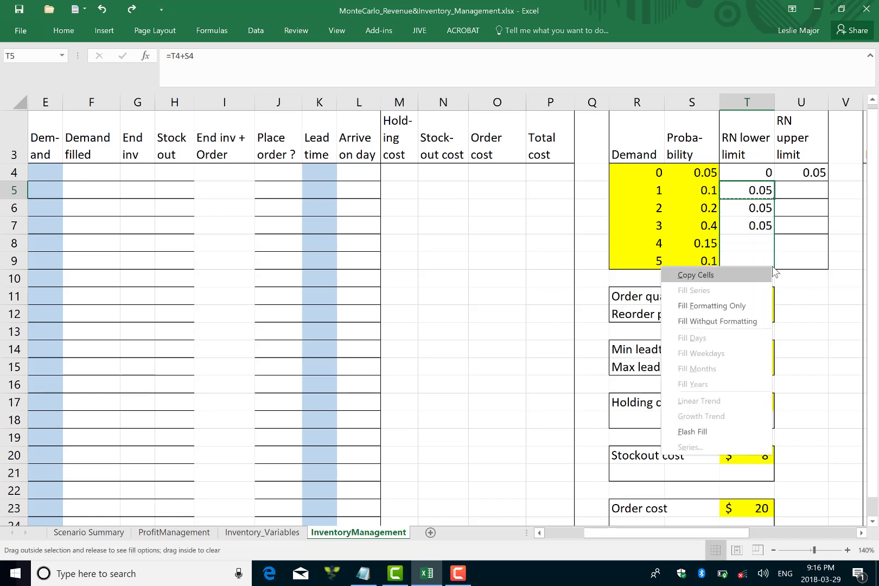
left_click(761, 270)
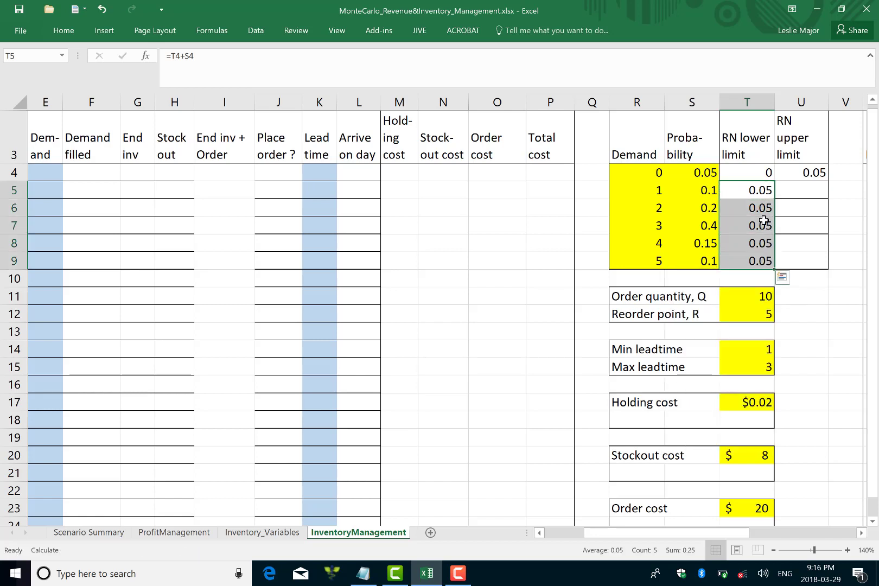
Step: Switch Calculation Options to Automatic so the lower limits recalculate
left_click(213, 31)
left_click(704, 76)
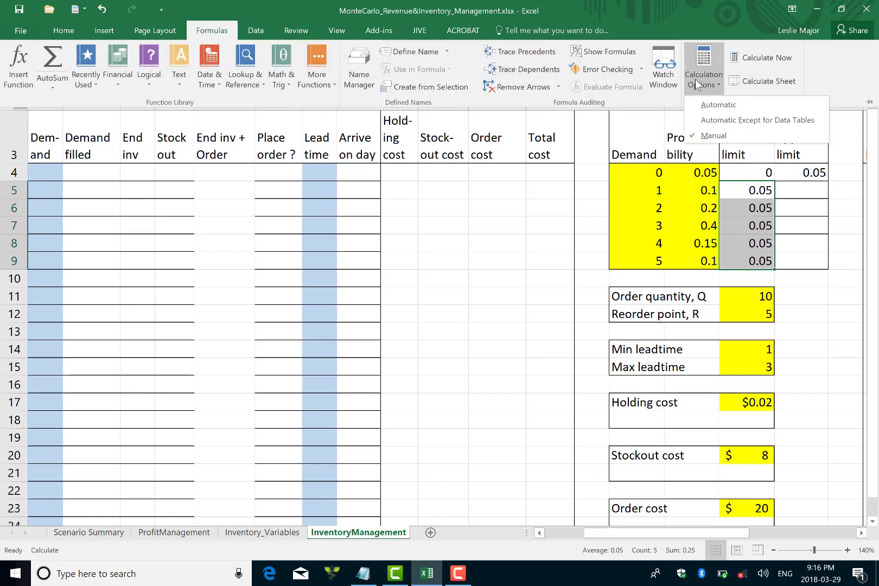
left_click(702, 105)
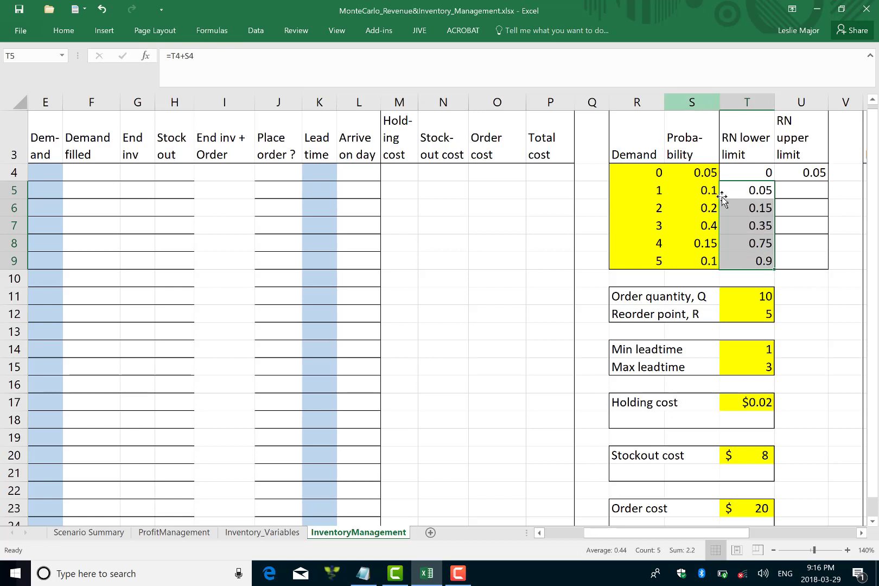
Step: Copy the U4 upper-limit formula down through U7 and into U8
left_click(803, 174)
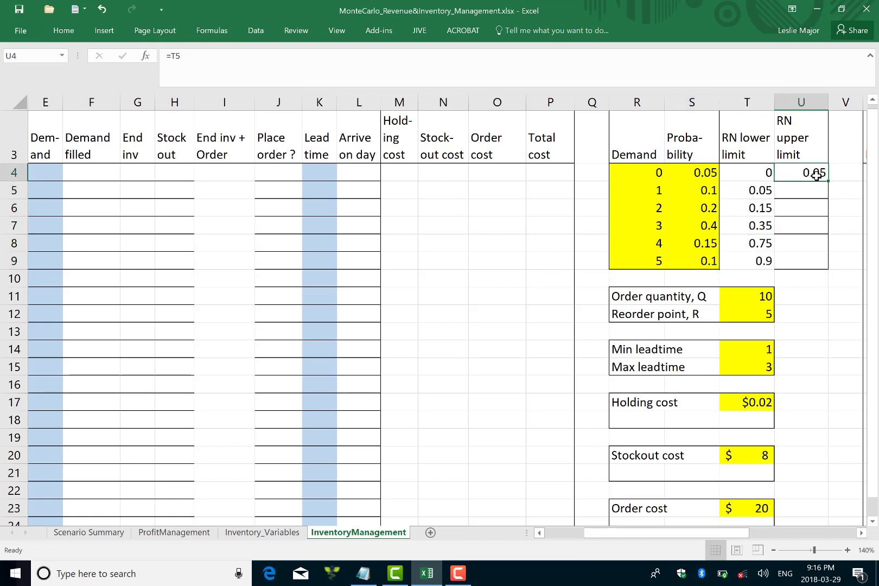
left_click_drag(829, 181, 824, 256)
key("Escape")
left_click_drag(828, 180, 832, 243)
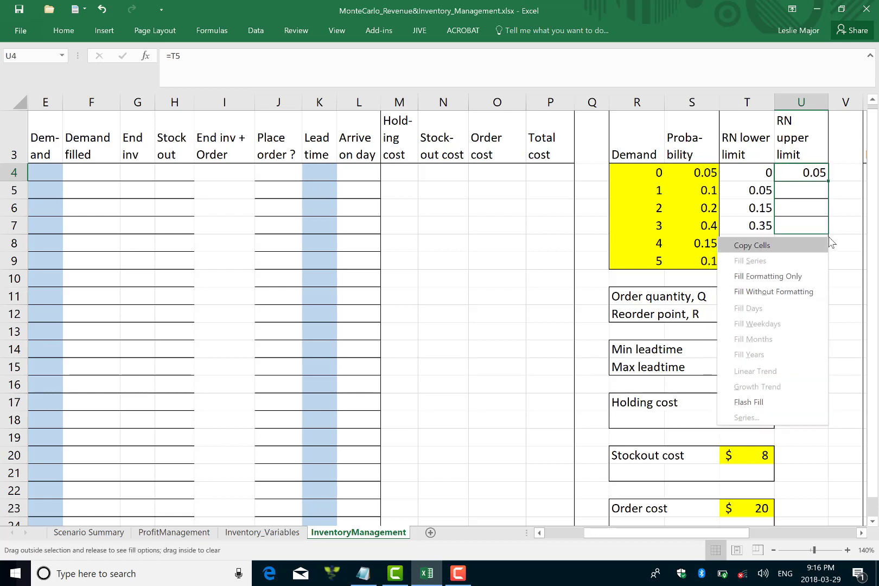
left_click(823, 244)
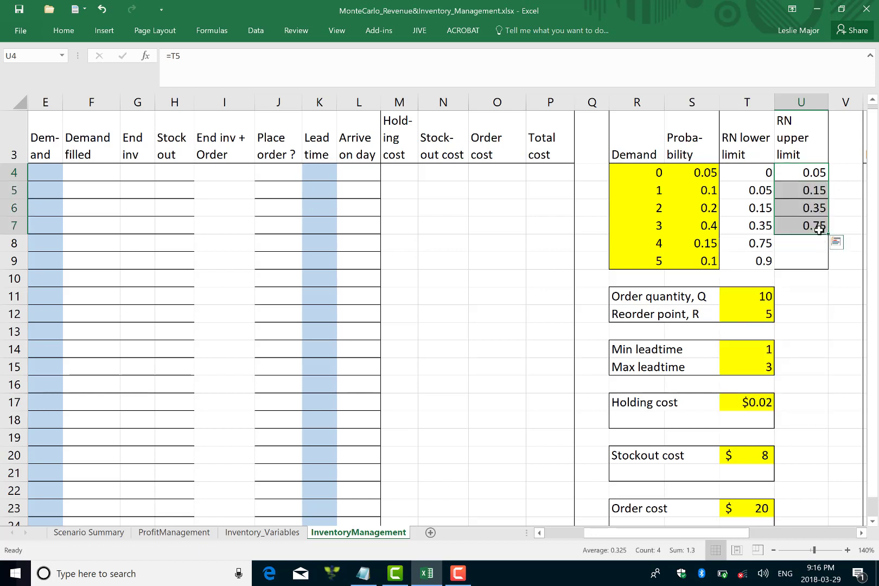
left_click(820, 229)
key("ctrl+c")
key("Down")
key("ctrl+v")
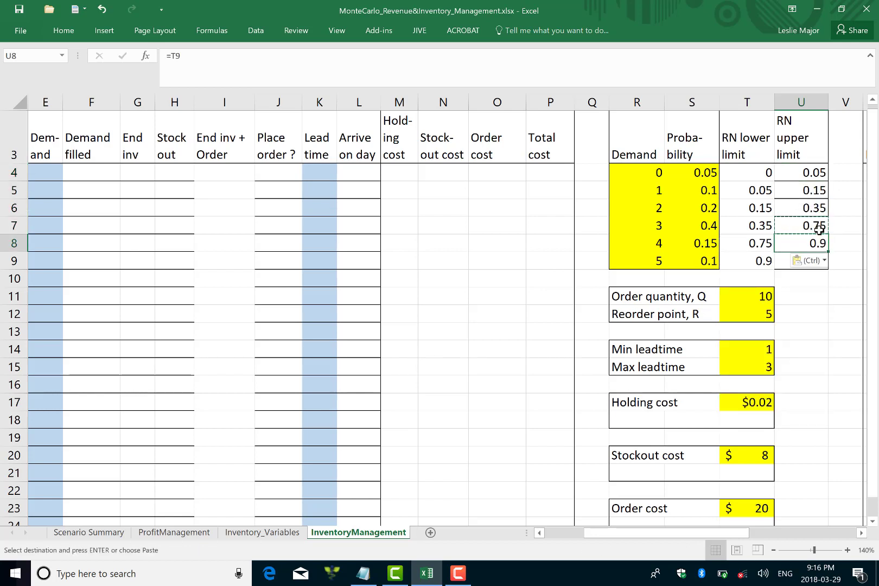
Step: Check the demand, probability and limit formulas for demands 0 and 1
key("Left")
key("Up")
key("Up")
key("Up")
key("Up")
key("shift+Right")
key("Left")
key("Down")
key("Right")
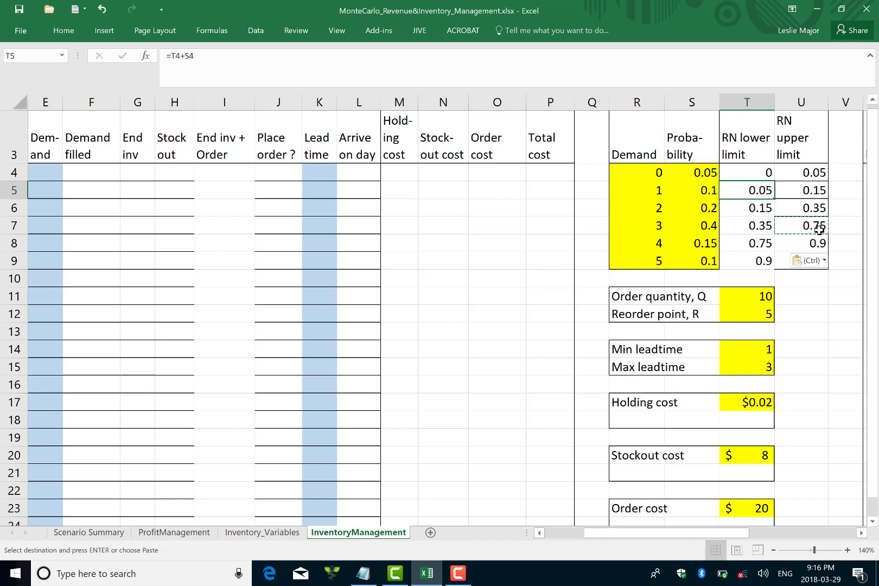
key("Up")
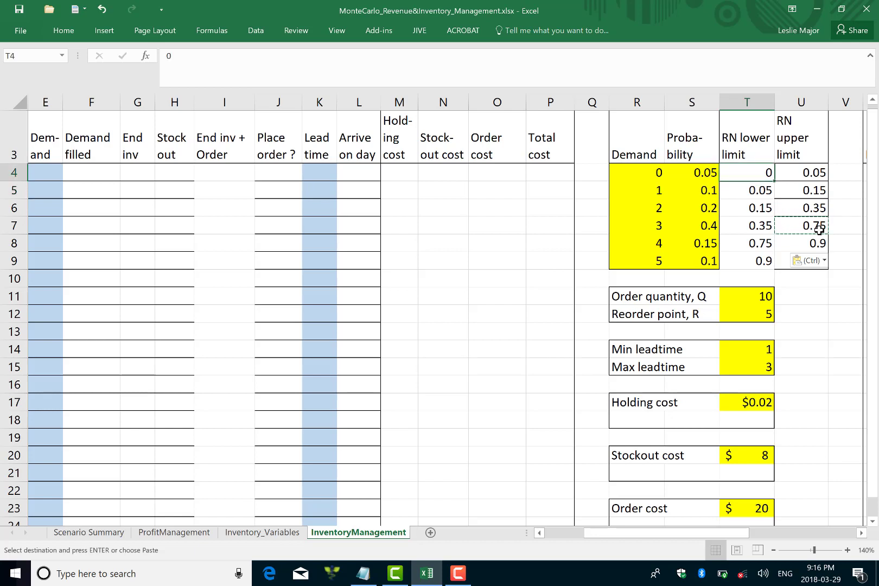
key("Right")
key("Down")
key("Left")
key("Right")
key("Left")
key("Left")
key("Down")
key("Right")
key("Left")
key("Left")
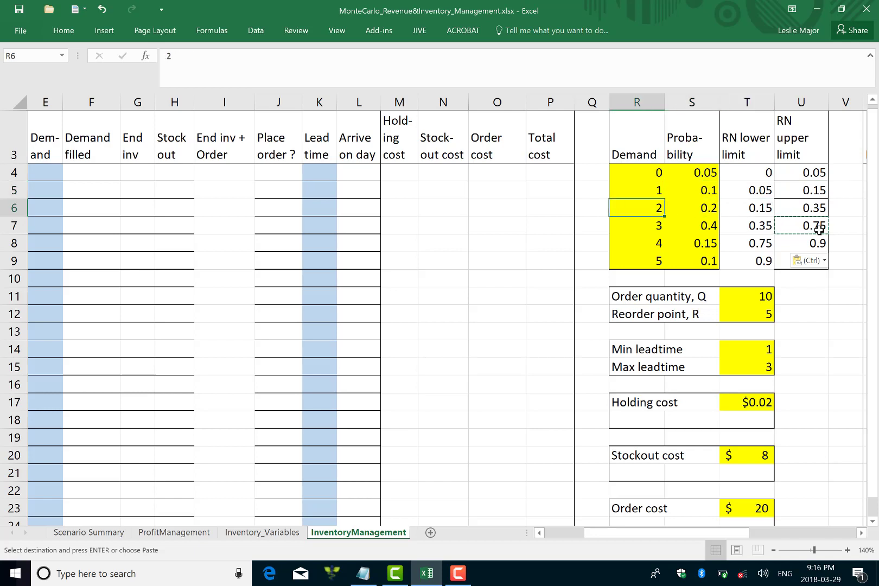
key("Up")
key("Up")
key("Down")
key("Down")
key("Down")
key("Up")
key("Up")
key("Up")
key("Right")
key("Right")
key("shift+Right")
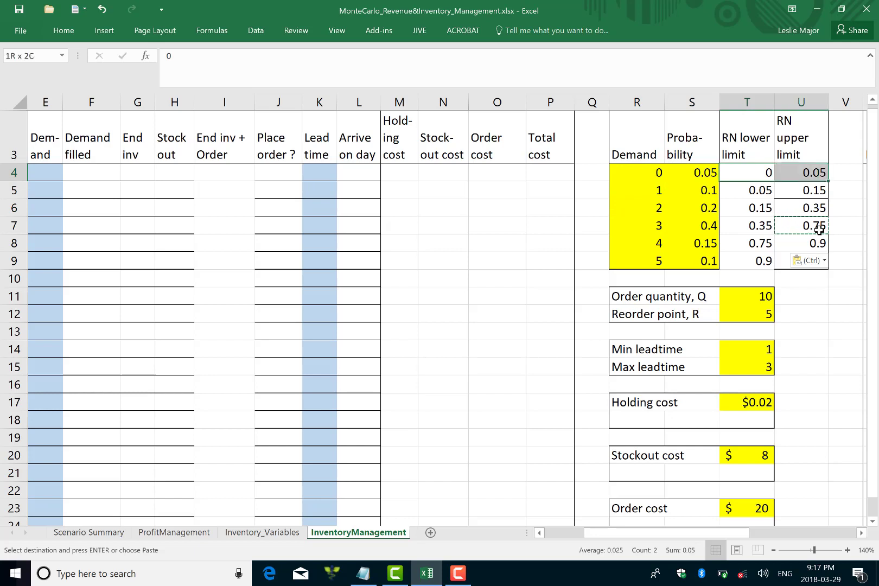
key("Left")
key("Left")
key("Right")
key("Left")
key("Down")
key("Right")
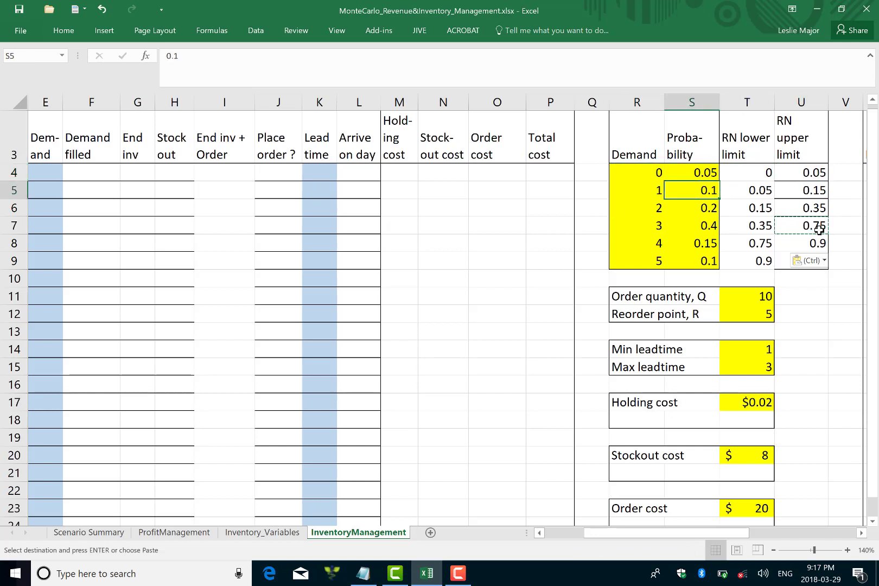
key("Left")
key("Right")
key("Right")
key("Down")
key("Down")
key("Up")
key("Up")
key("Right")
key("Left")
key("Right")
key("Left")
key("Left")
key("Left")
key("Right")
key("Left")
Step: Enter 1 as the final RN upper limit in U9
key("Down")
key("Right")
key("Right")
key("Down")
key("Right")
key("Down")
key("Down")
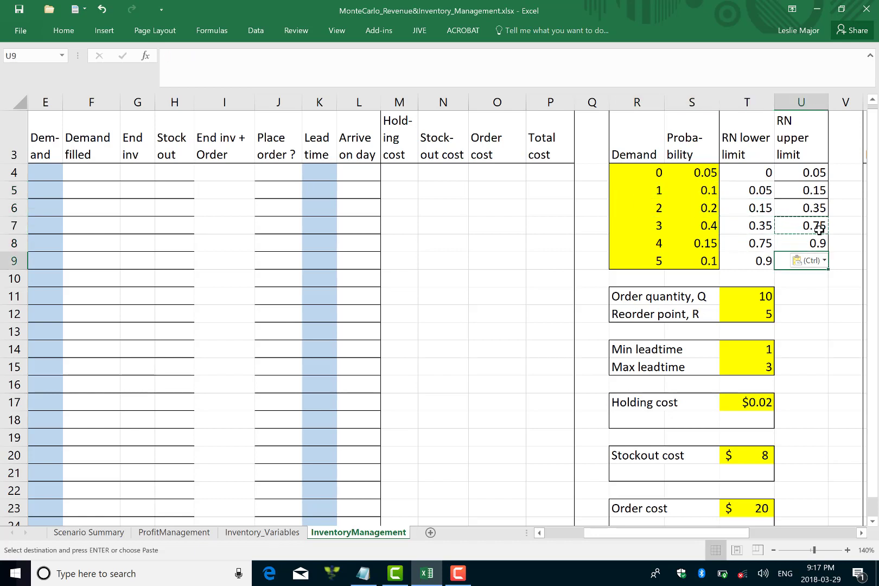
type("1")
key("Return")
key("Up")
key("Up")
key("Up")
key("Up")
key("Up")
key("Up")
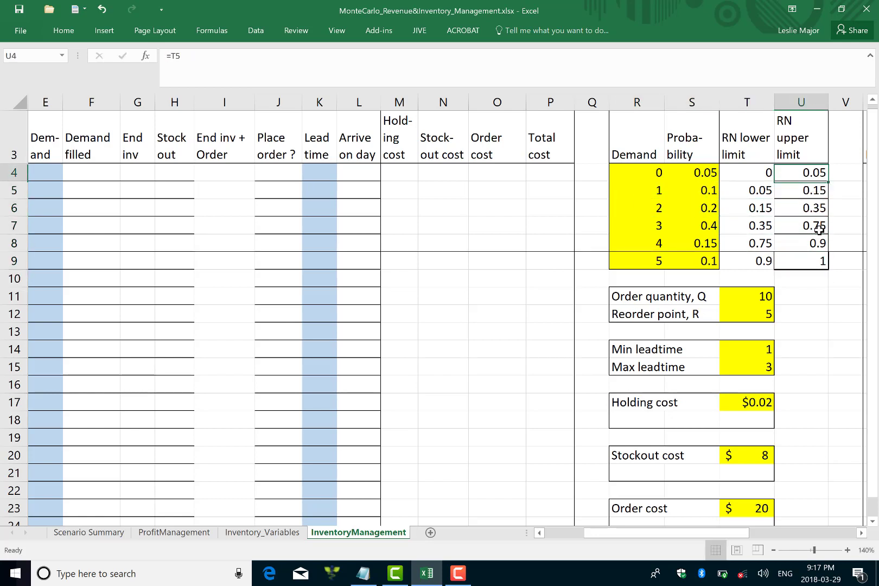
key("Left")
Step: Select the demand probabilities to confirm they total 1
key("Right")
key("Down")
key("Down")
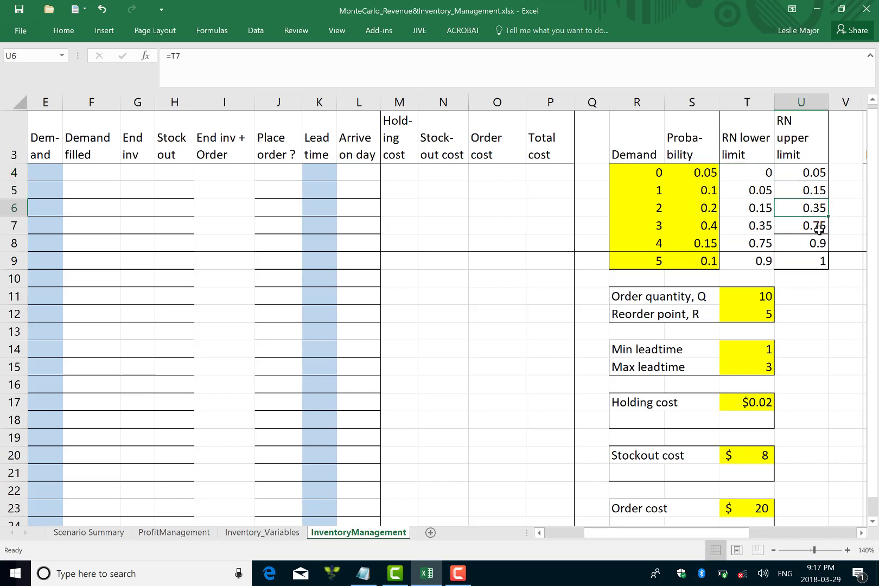
key("Down")
key("Down")
key("Down")
key("Down")
key("Left")
key("Left")
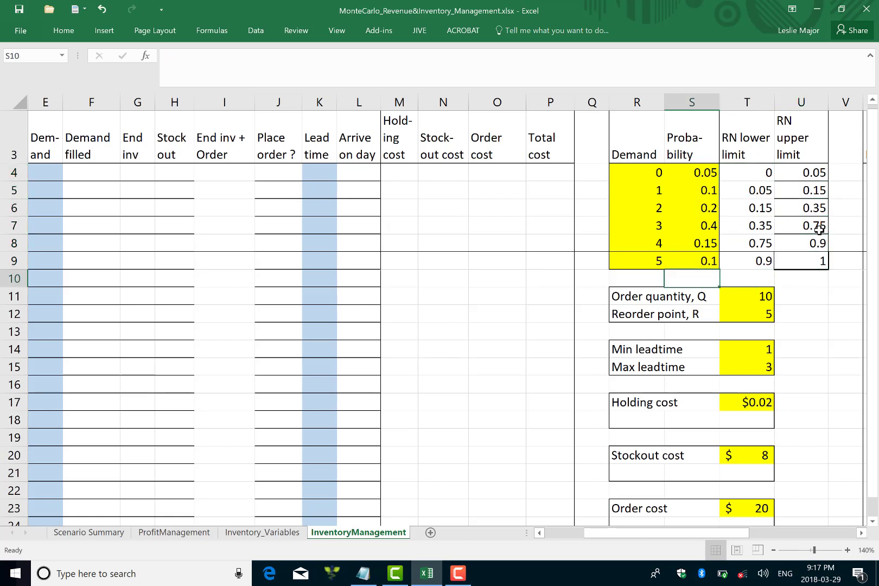
key("Up")
key("shift+Up")
key("shift+Up")
key("shift+Up")
key("shift+Up")
key("shift+Up")
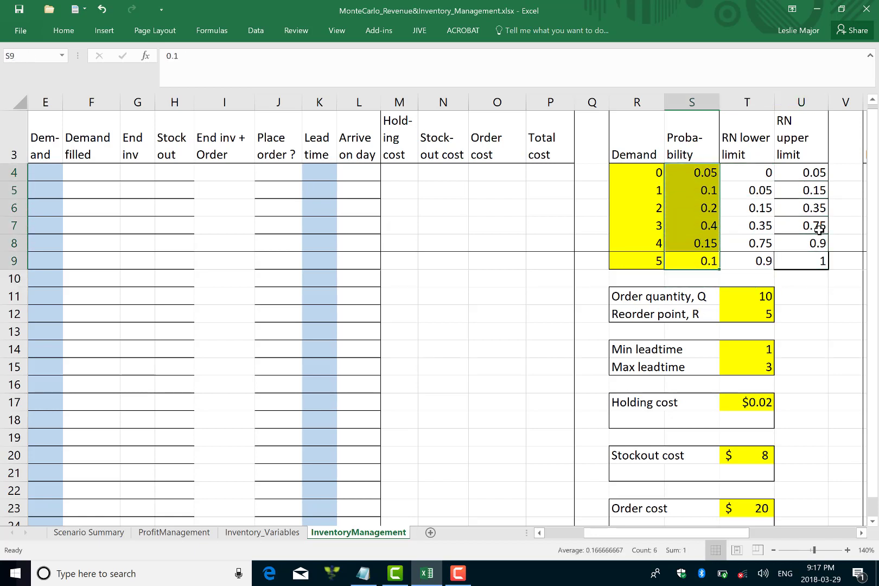
key("Left")
key("Left")
key("Left")
key("Left")
key("Left")
key("Left")
key("Right")
Step: Review the model inputs: maximum leadtime 3, holding cost 0.02, stockout cost 8, order cost 20
key("Right")
key("Right")
key("Down")
key("Right")
key("Right")
key("Right")
key("Down")
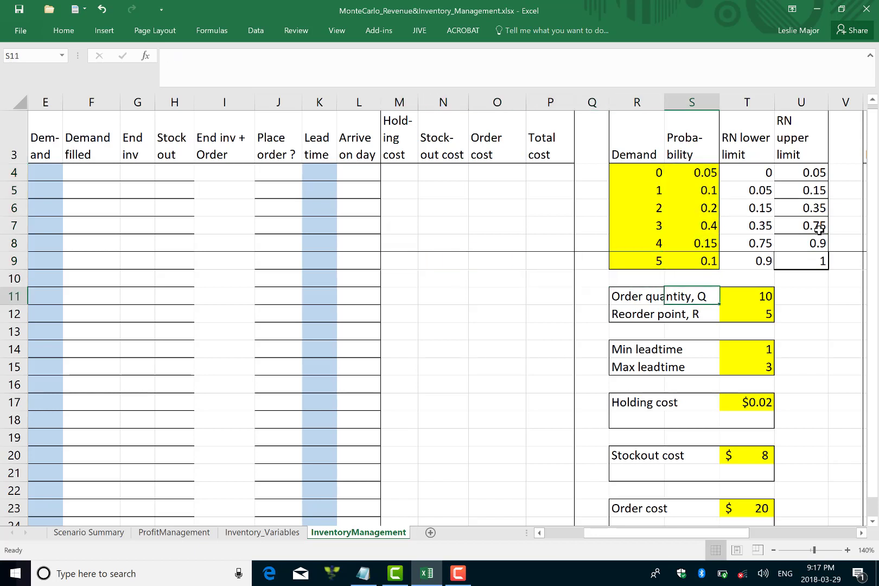
key("Right")
key("Right")
key("Down")
key("Down")
key("Down")
key("Down")
key("Down")
key("Down")
key("Down")
key("Down")
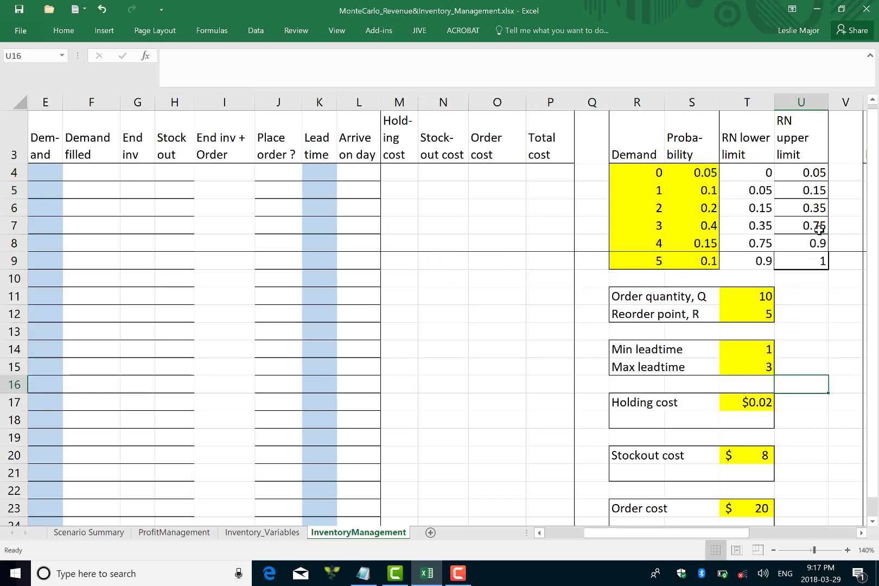
key("Down")
key("Down")
key("Down")
key("Down")
key("Down")
key("Down")
key("Down")
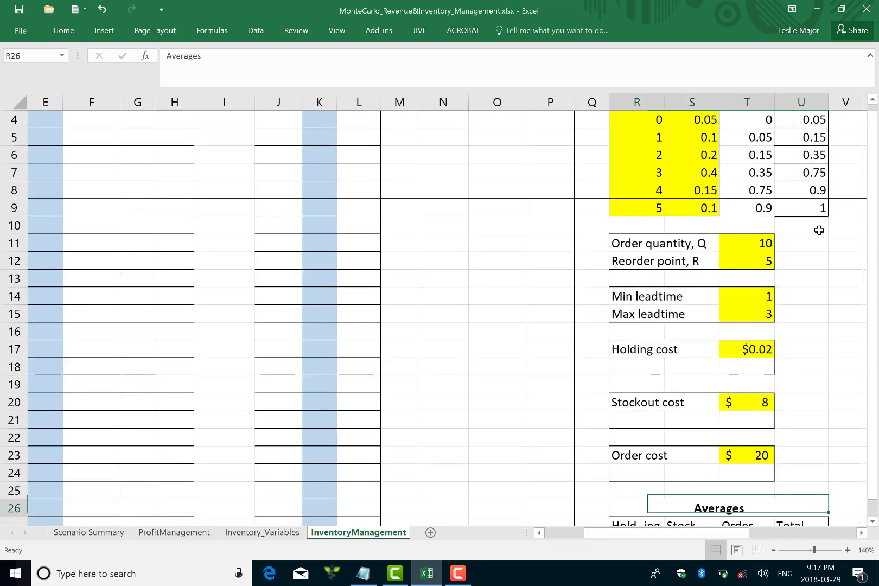
key("Up")
key("Up")
key("Up")
key("Up")
key("Up")
key("Up")
key("Up")
key("Up")
key("Up")
key("Up")
key("Up")
key("Up")
key("Up")
key("Up")
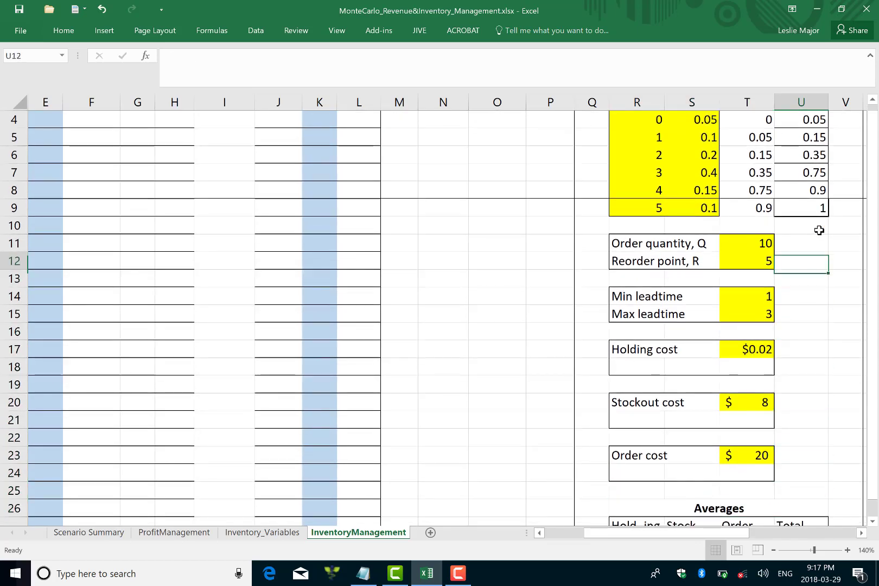
key("Down")
key("Down")
key("Left")
key("Down")
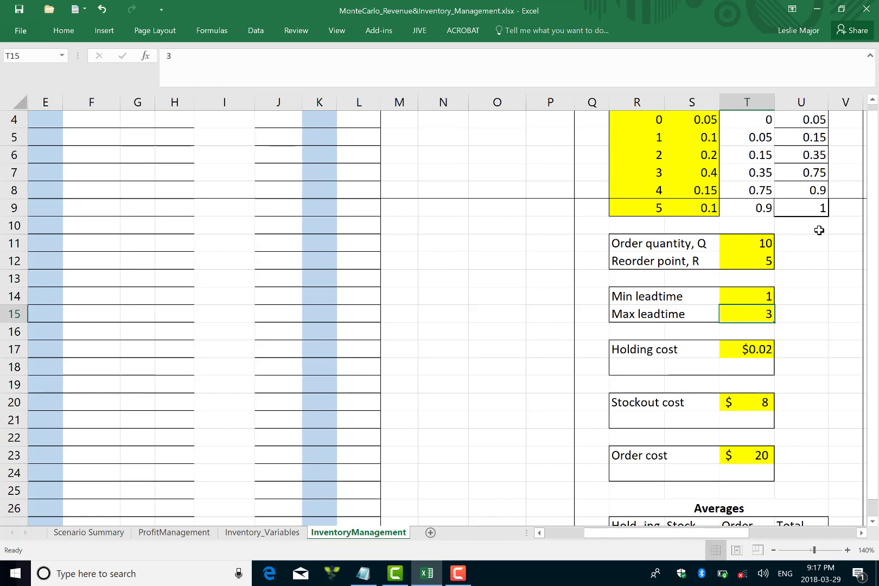
key("Down")
key("Down")
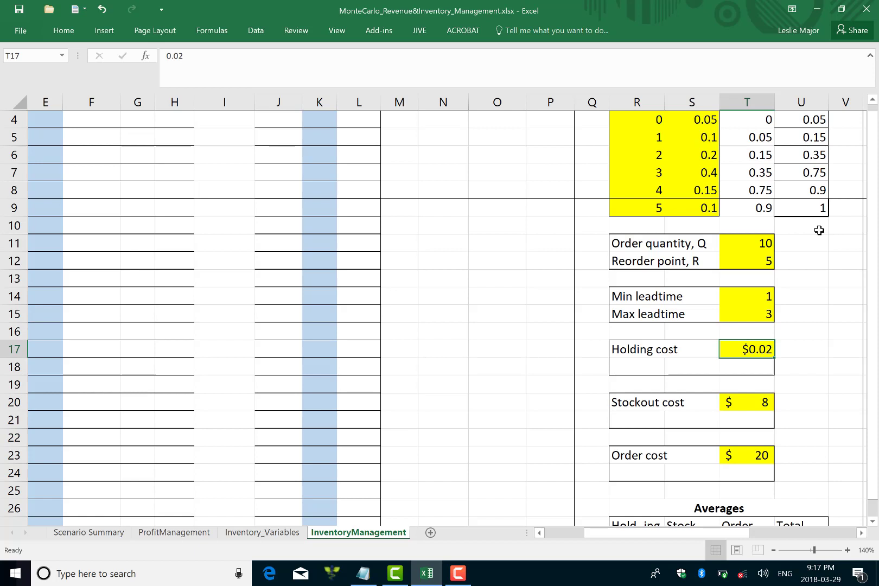
key("Down")
key("Down")
key("Down")
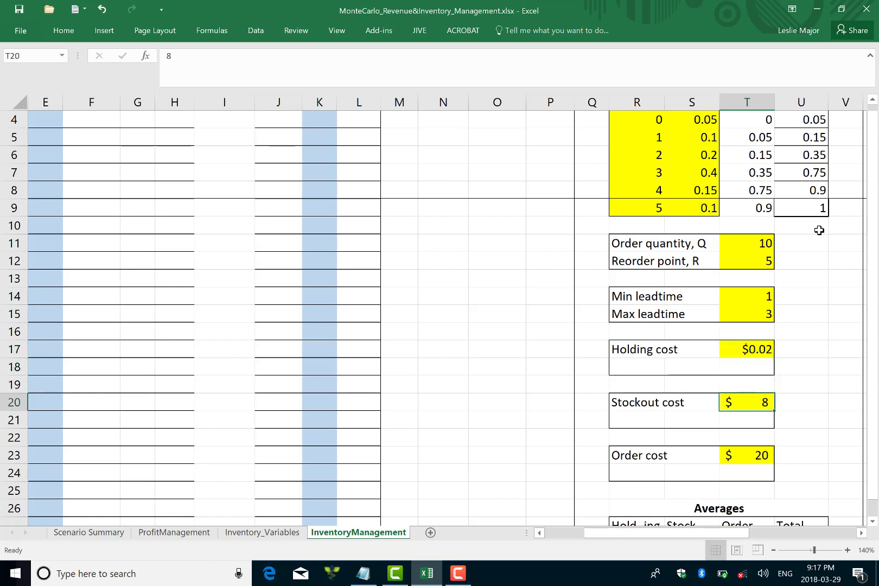
key("Down")
key("Down")
key("Down")
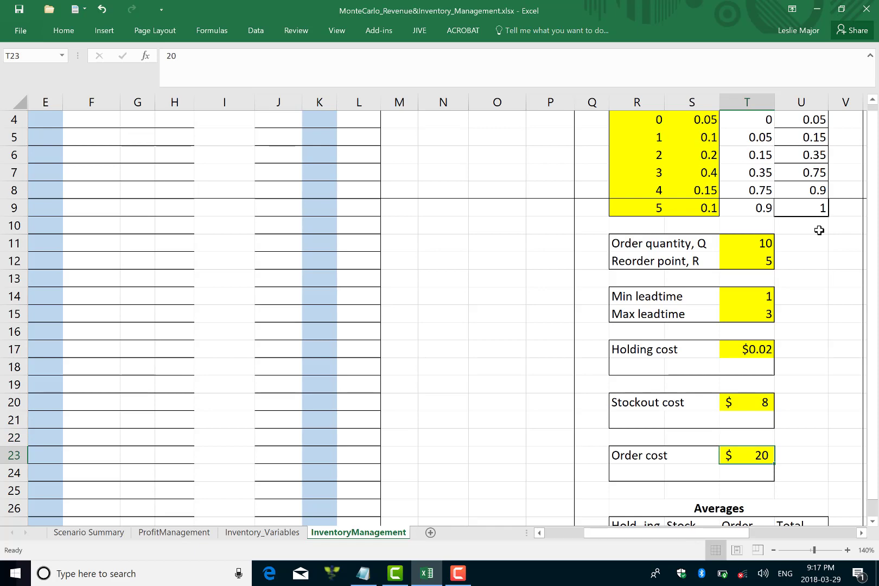
Step: Enter day 1's Begin Inv 7, Units Rec 0 and Avail inv formula =B4+C4
scroll(819, 230, "left", 3)
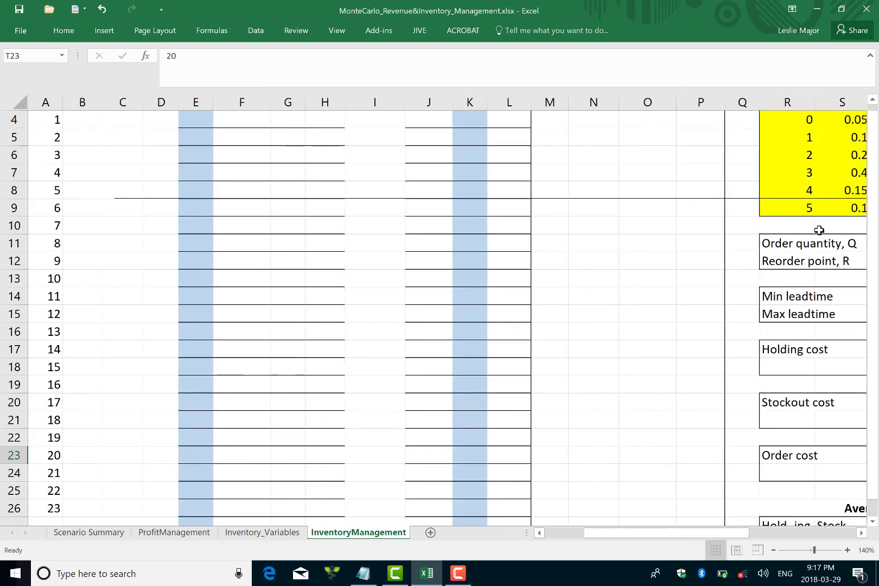
scroll(818, 230, "up", 1)
key("ctrl+Home")
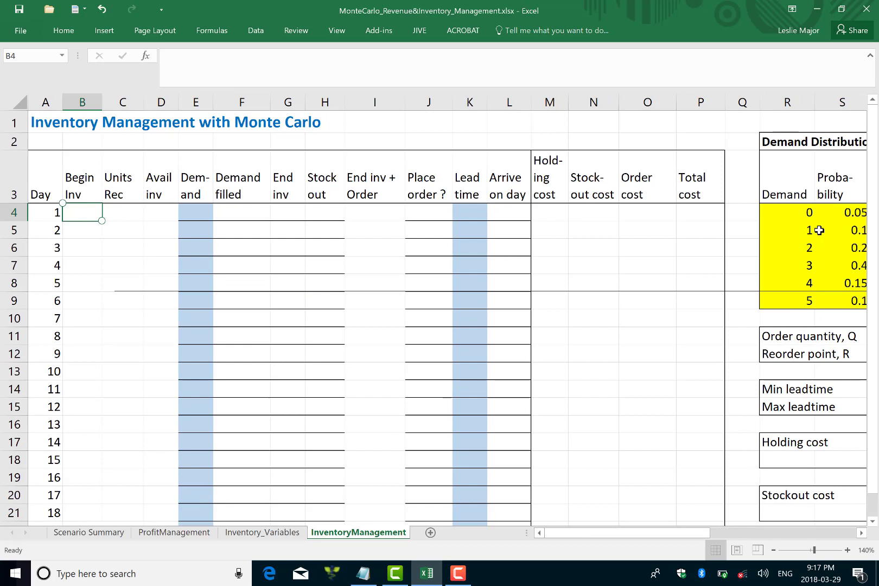
type("7")
key("Tab")
type("0")
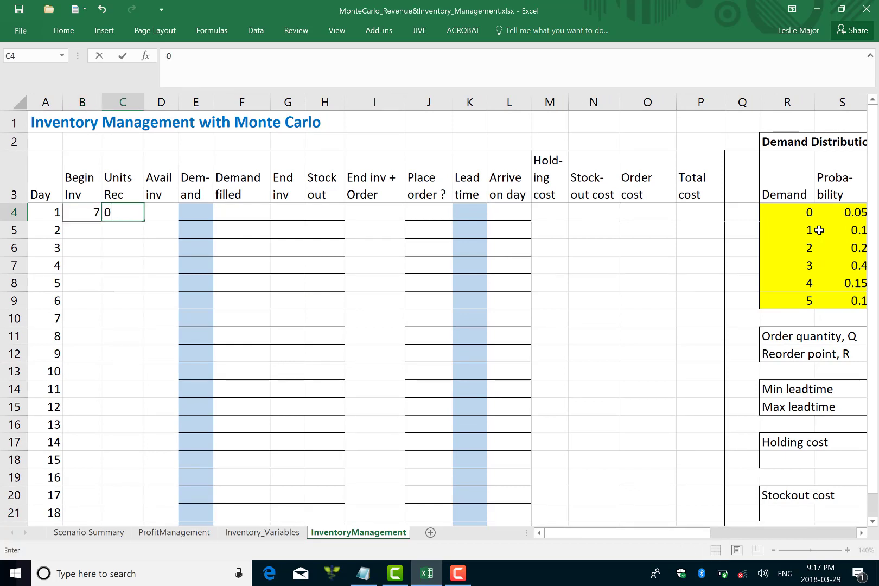
key("Tab")
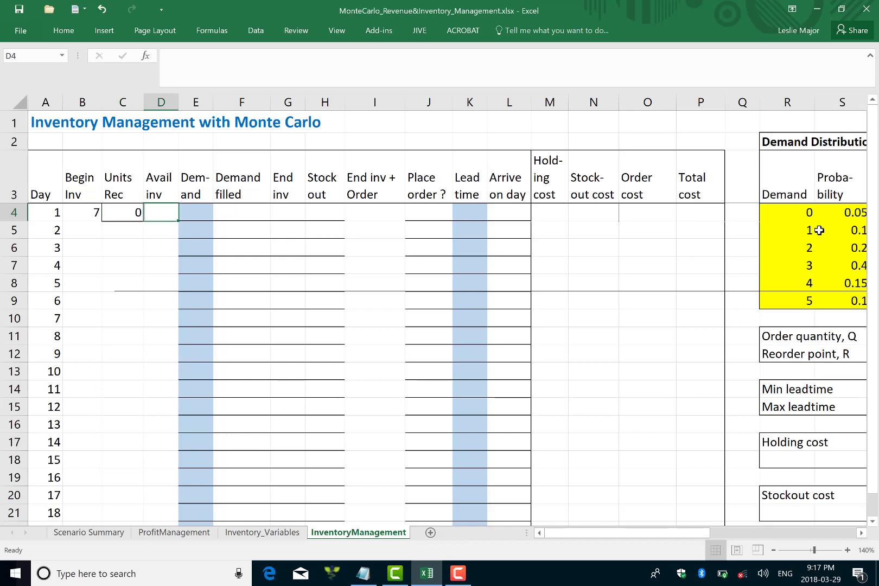
type("=")
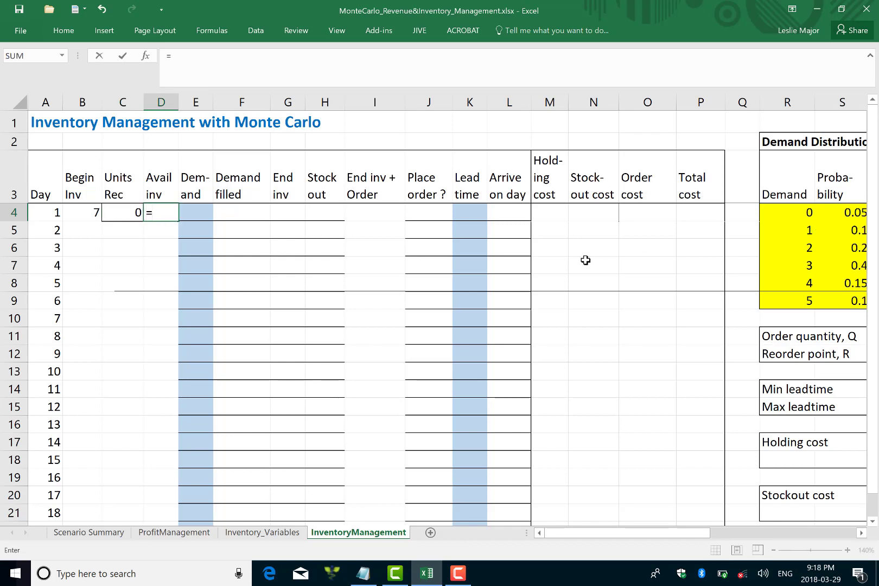
left_click(97, 213)
type("+")
left_click(120, 212)
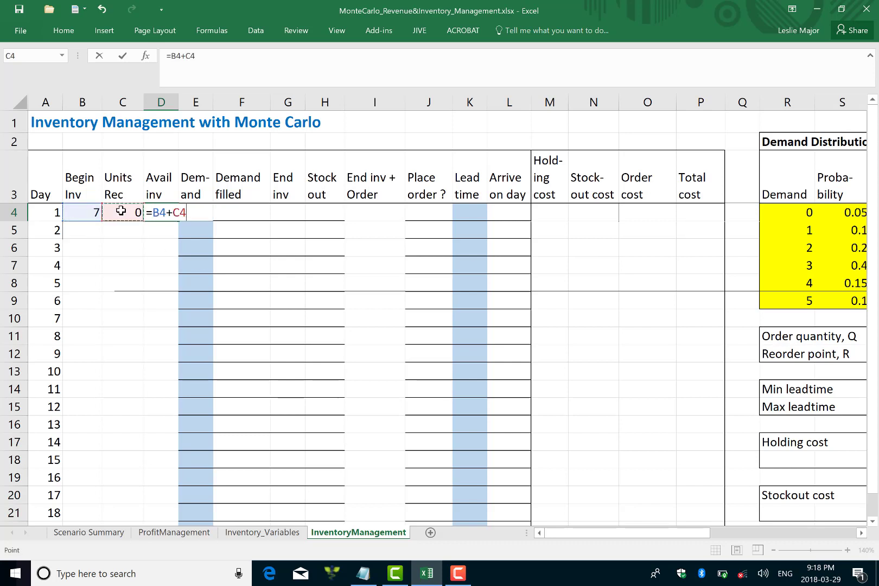
key("Return")
Step: Review the Begin Inv and Units Rec headings and recheck D4's =B4+C4 formula
left_click(84, 182)
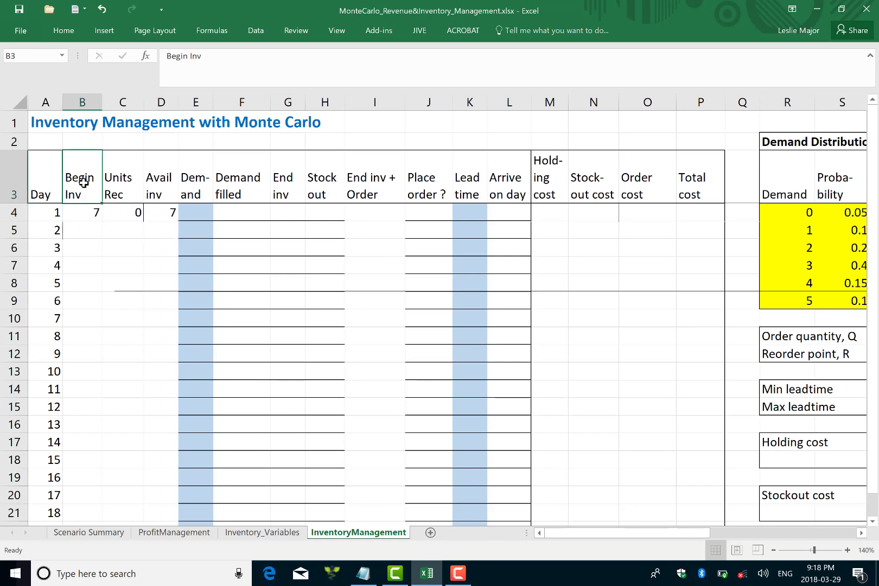
key("Right")
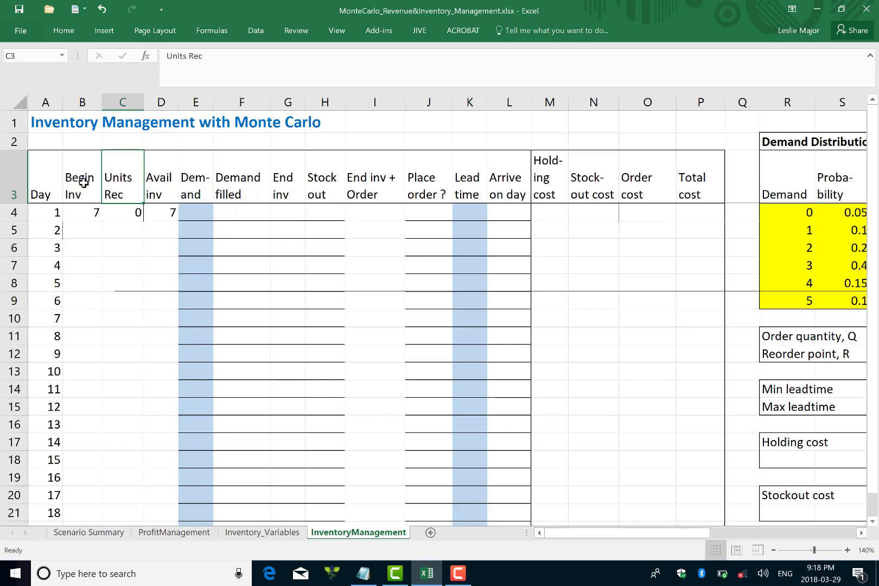
key("Down")
key("Right")
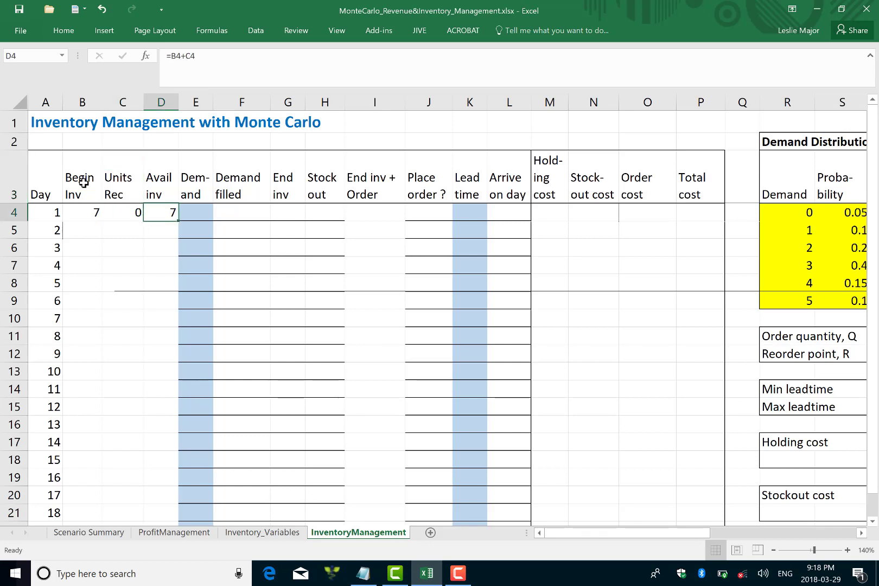
double_click(157, 212)
key("Return")
left_click(158, 212)
Step: Start E4's demand formula as =LOOKUP(RAND(),T$4:T$9, using the random-number lower limits
key("Right")
type("=")
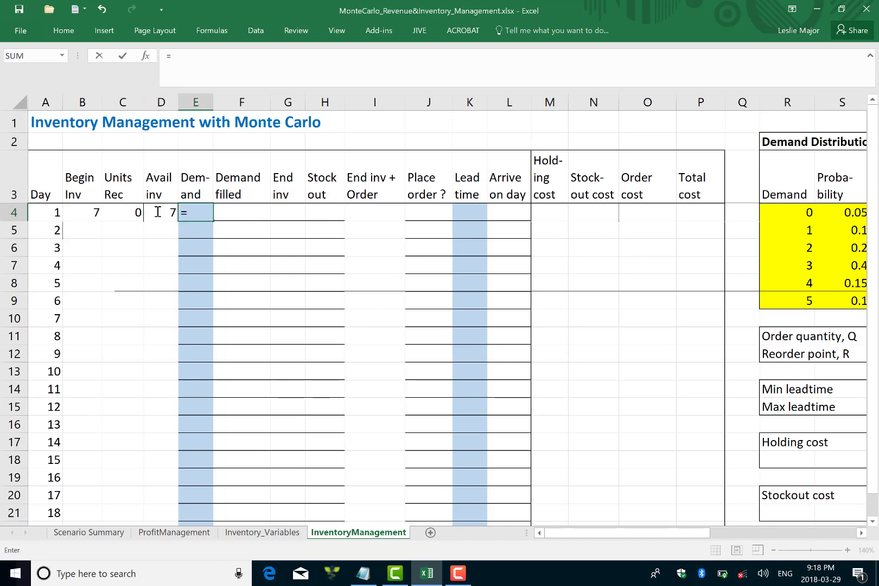
type("lookup(")
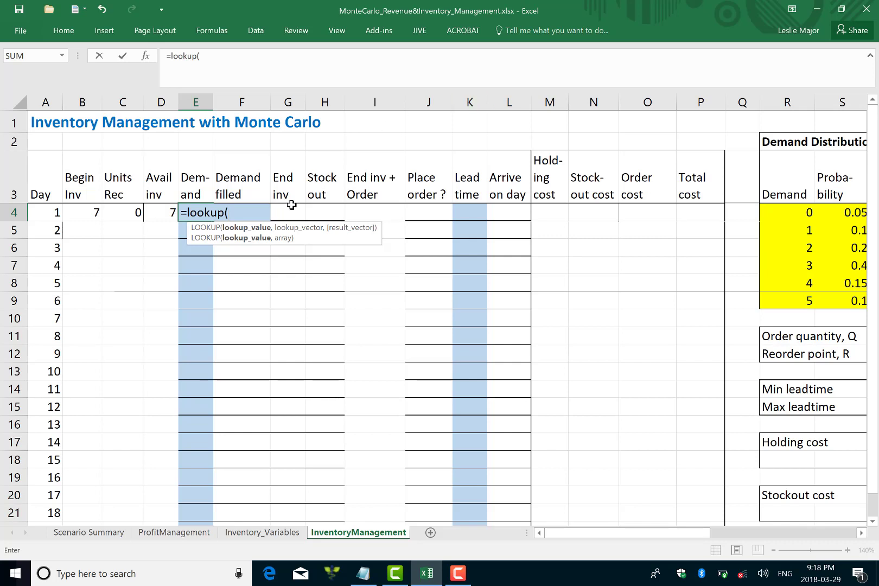
type("rand(),")
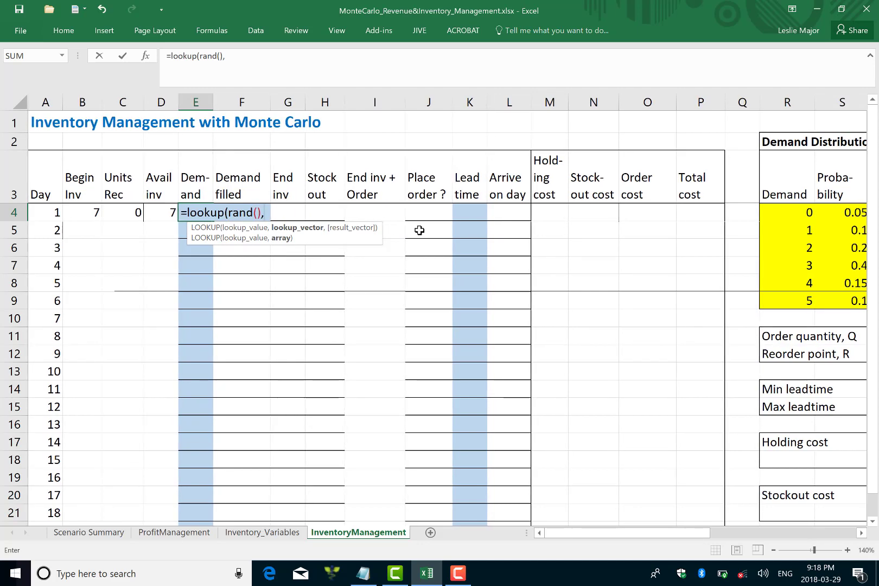
scroll(504, 236, "right", 3)
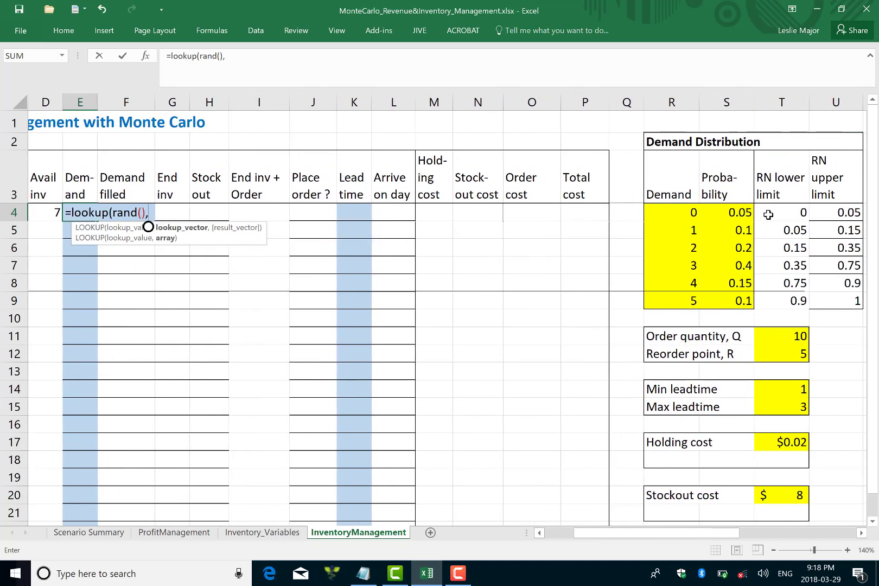
left_click(768, 214)
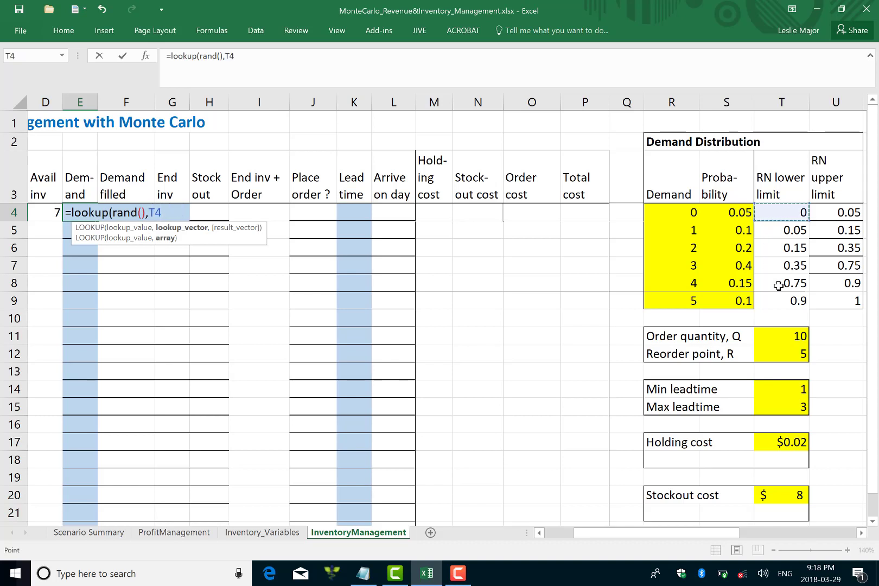
left_click(787, 300, "shift")
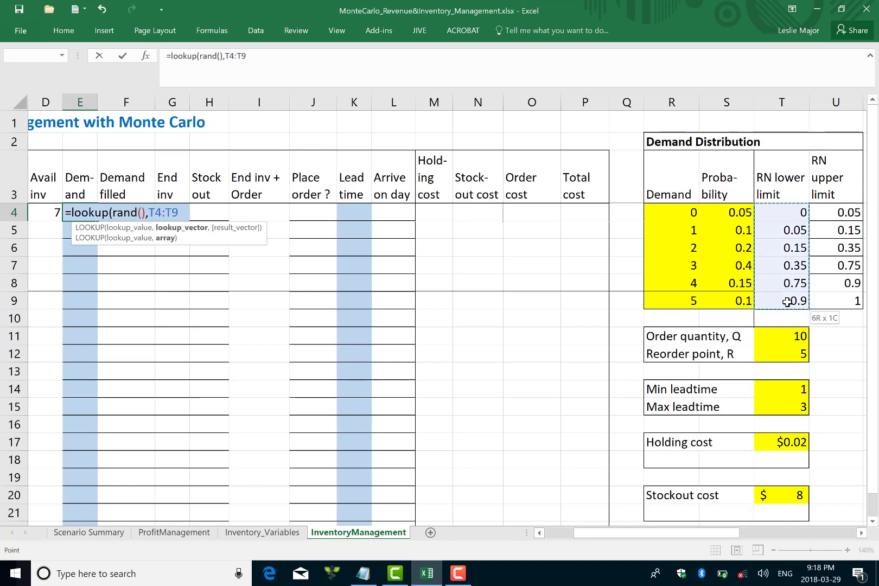
left_click(160, 214)
right_click(157, 213)
key("Escape")
type("$4:T$9")
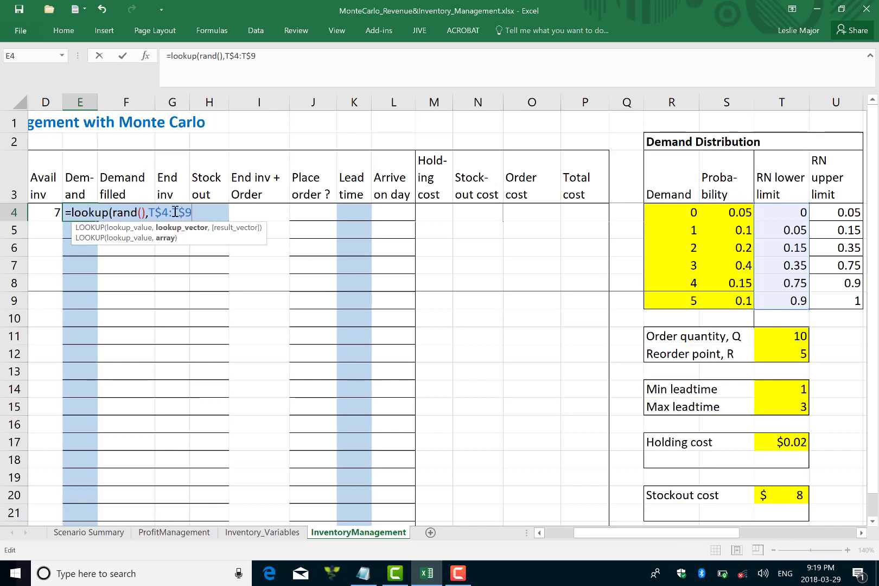
type(",")
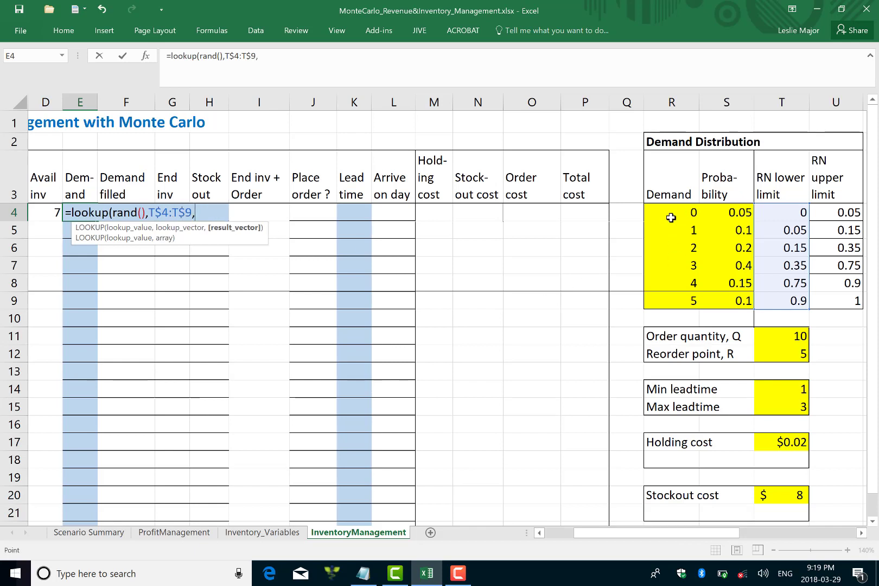
Step: Finish it with the demand range R$4:R$9 and commit, giving demand 3
left_click(672, 217)
left_click_drag(672, 217, 672, 301)
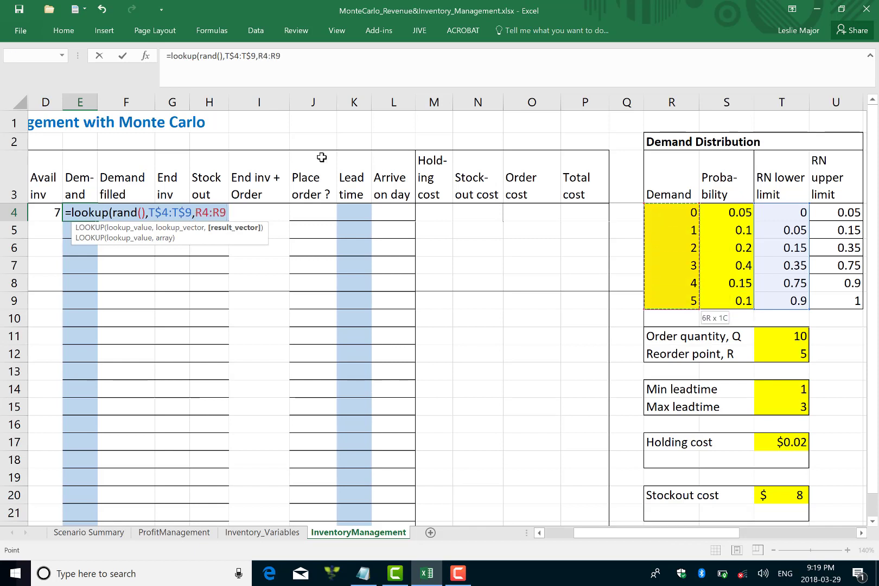
left_click(204, 211)
type("$")
key("Right")
key("Right")
key("Right")
type("$9)")
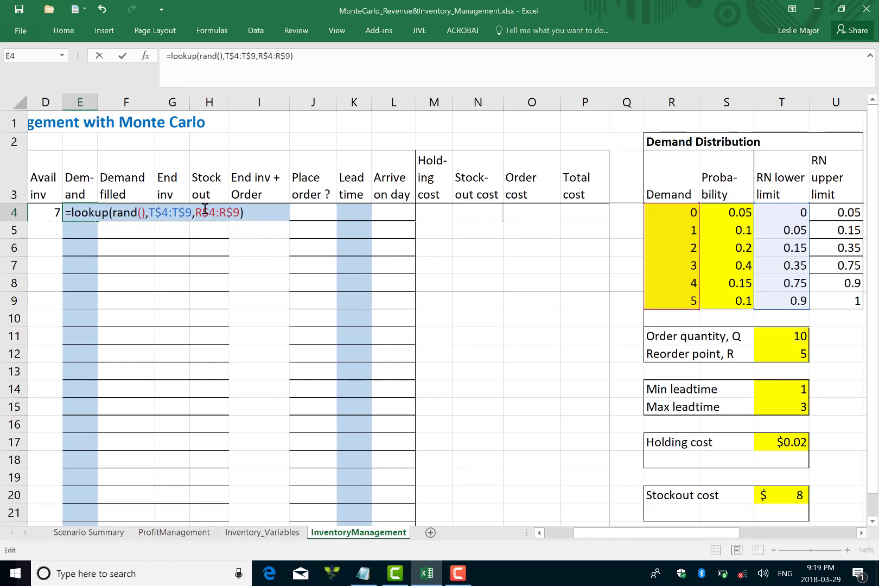
key("Return")
key("Up")
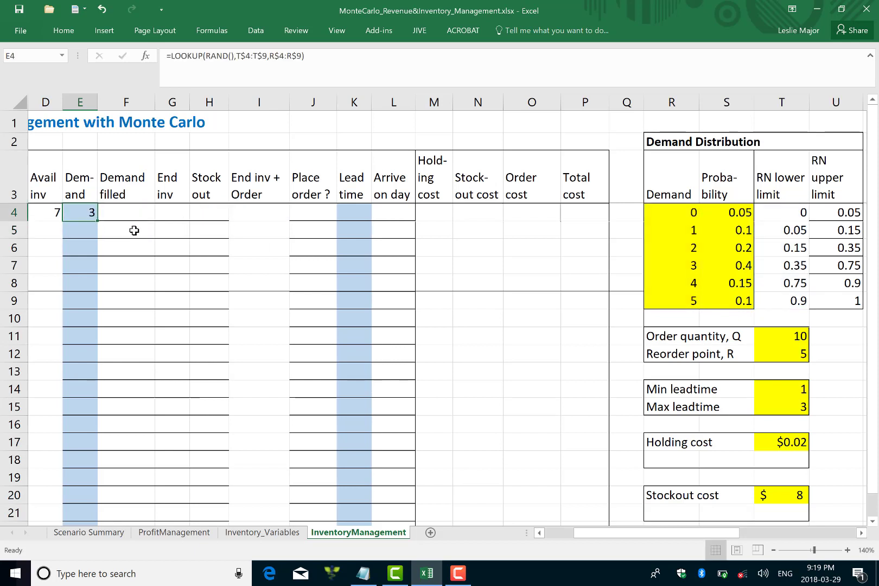
Step: Set day 1's Demand filled in F4 to =MIN(D4,E4)
left_click(128, 212)
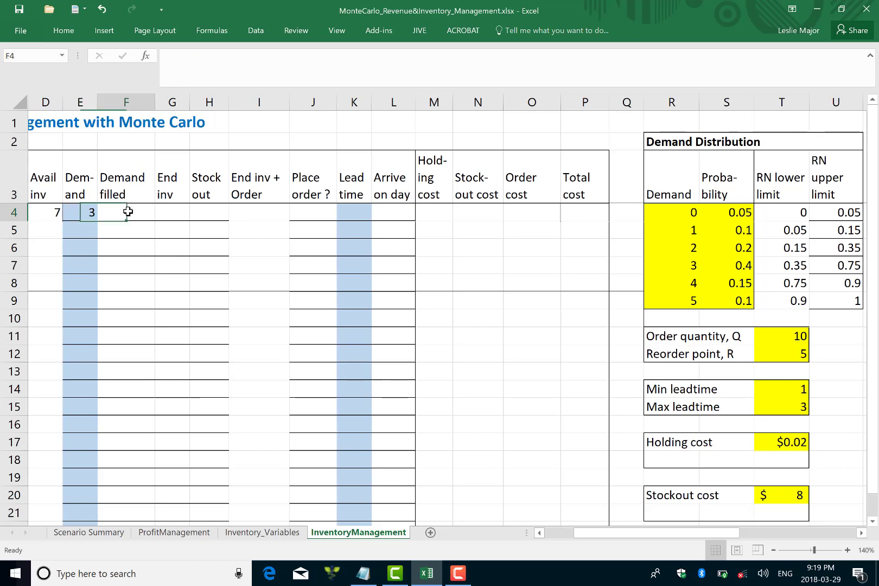
scroll(128, 211, "left", 3)
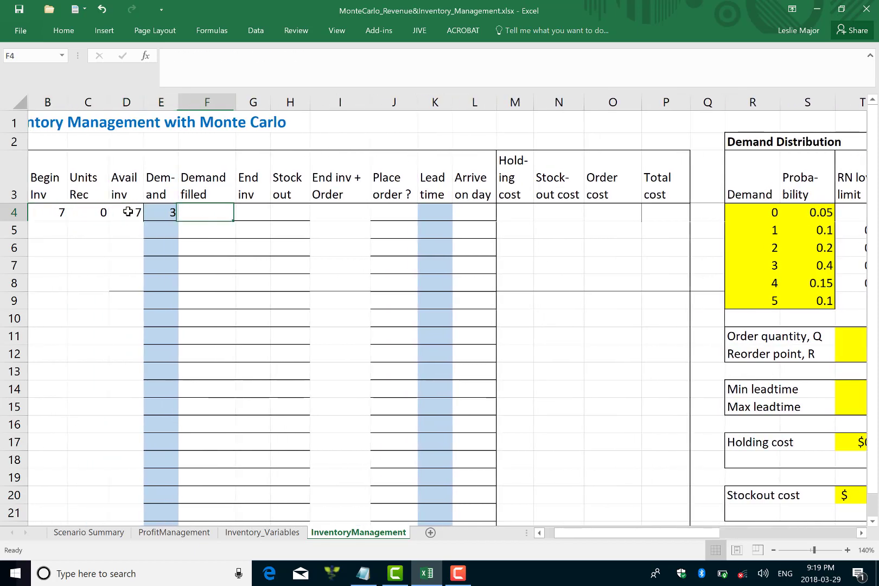
type("=min(")
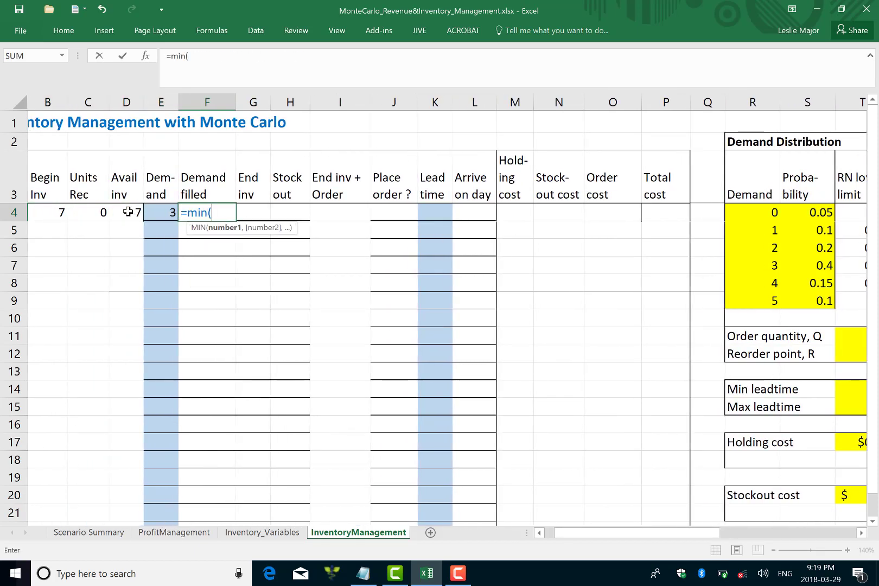
left_click(128, 212)
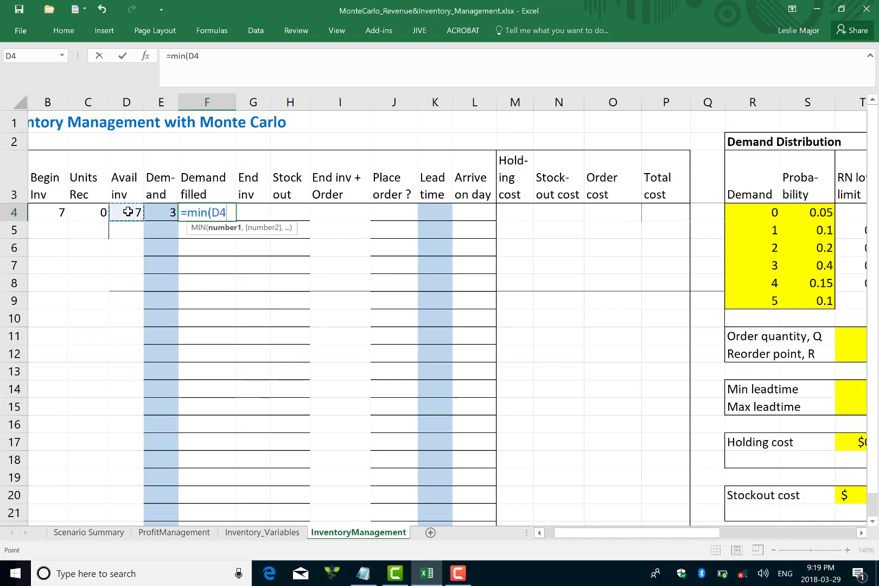
type(",")
left_click(162, 213)
type(")")
key("Return")
key("Up")
Step: Set day 1's End inv in G4 to =D4-F4
key("Right")
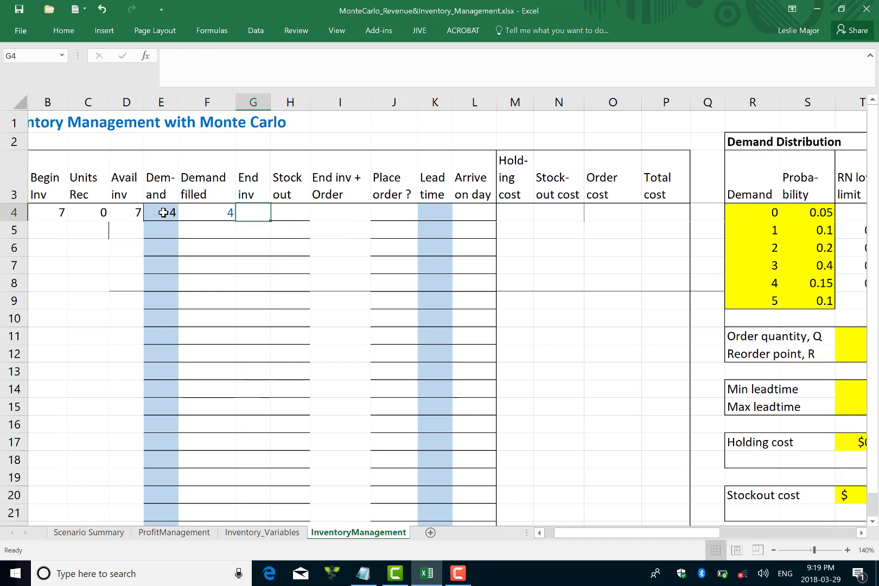
type("=")
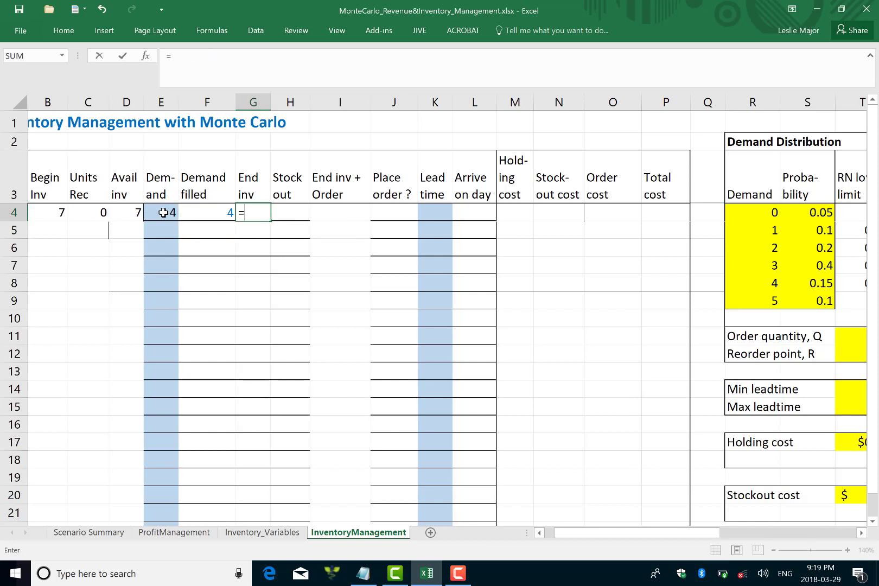
left_click(127, 211)
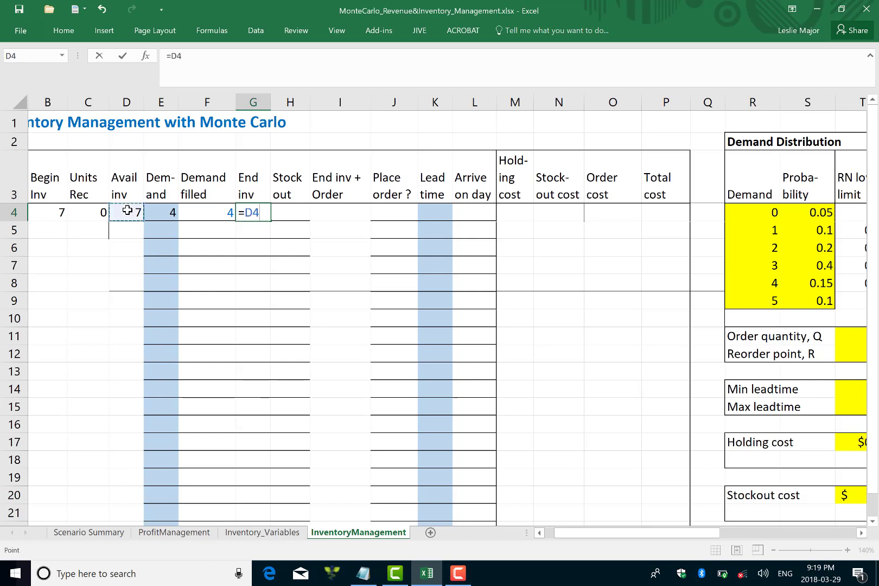
type("-")
left_click(190, 213)
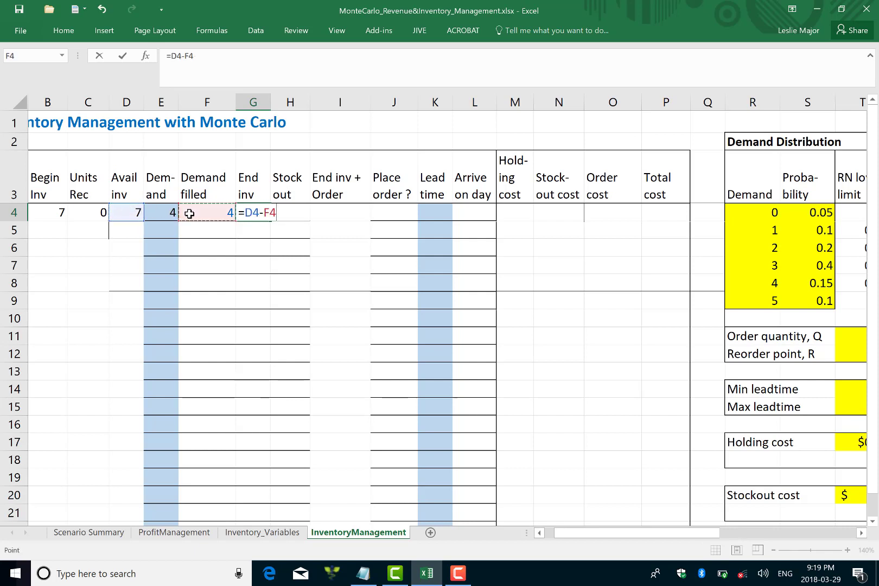
key("Tab")
Step: Set day 1's Stock out in H4 to =E4-F4
type("=")
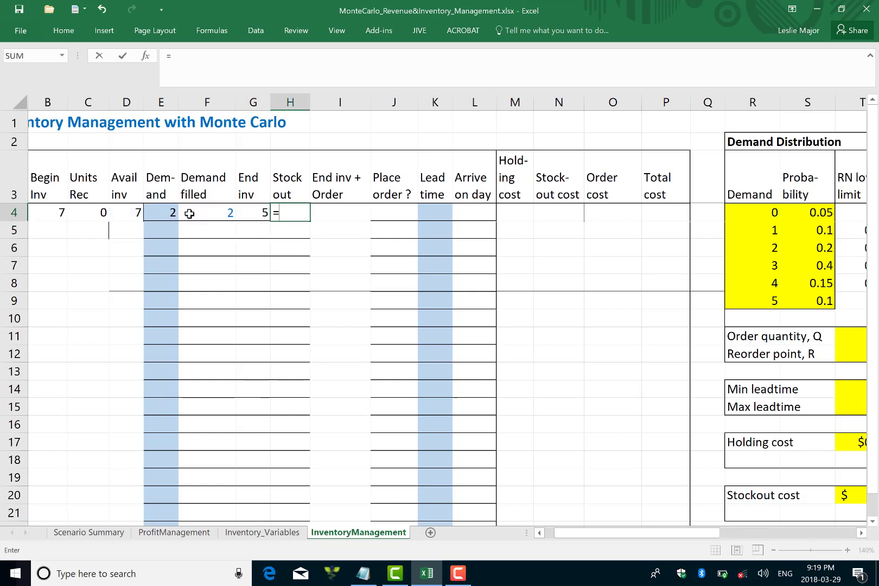
left_click(170, 213)
type("-")
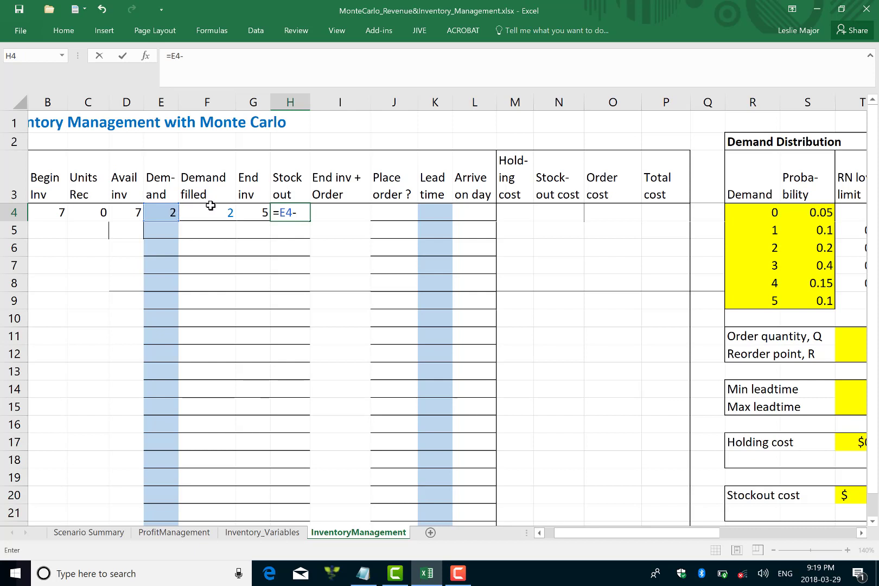
left_click(206, 216)
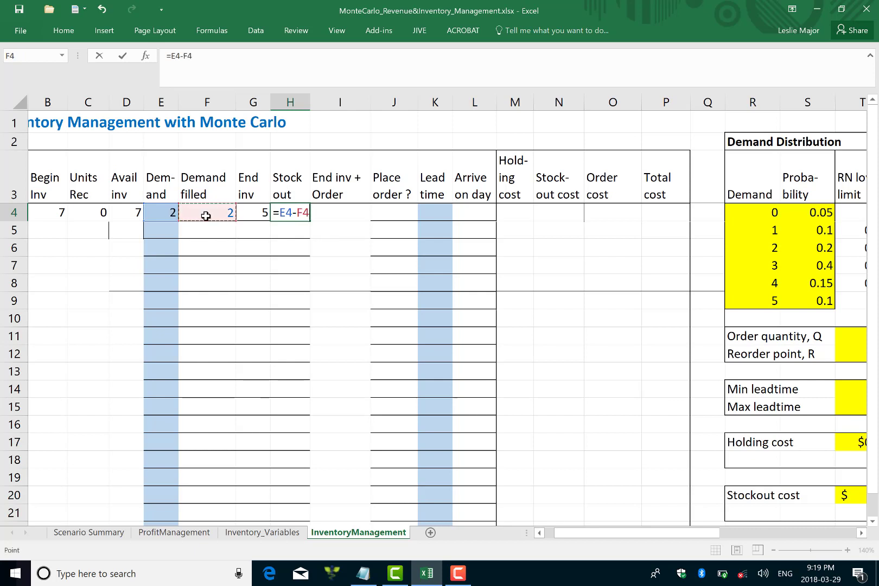
key("Return")
key("Up")
key("Right")
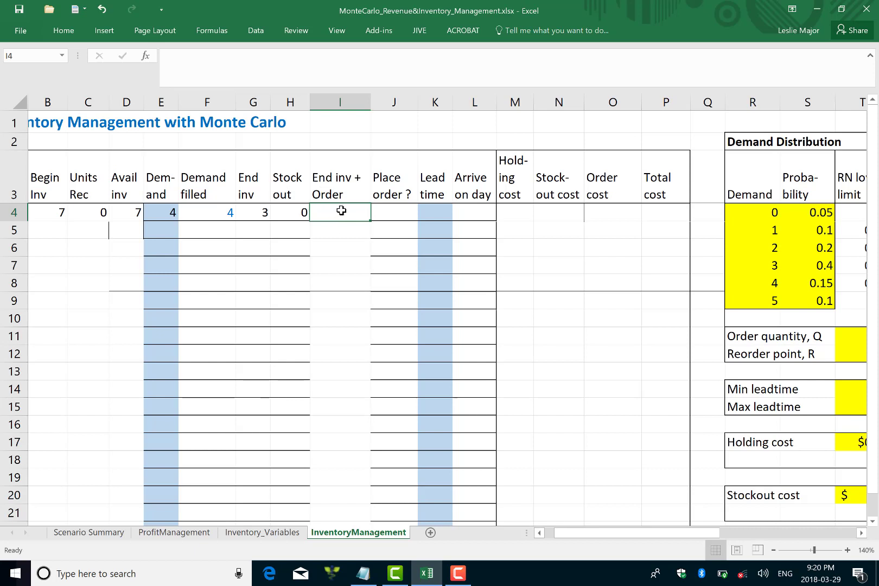
Step: Make day 1's End inv + Order in I4 reference End inv G4
type("=")
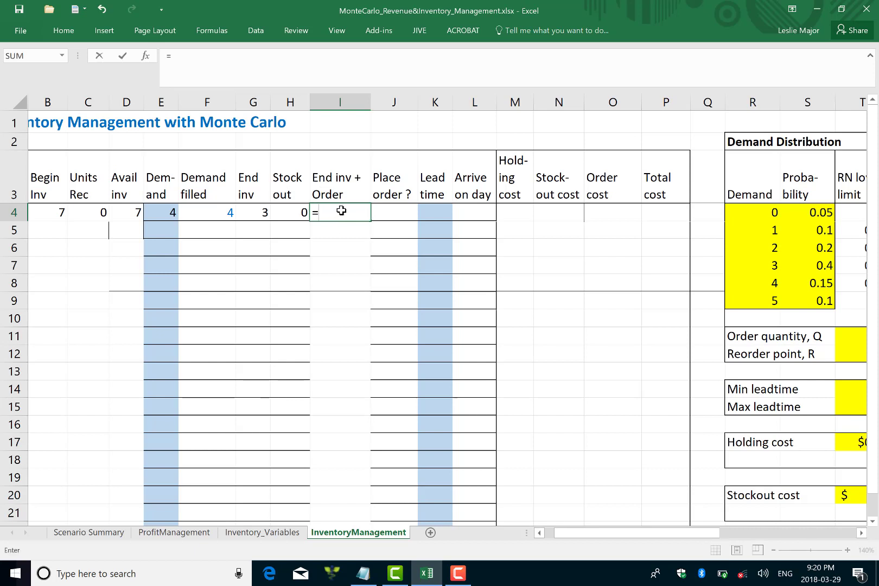
left_click(250, 213)
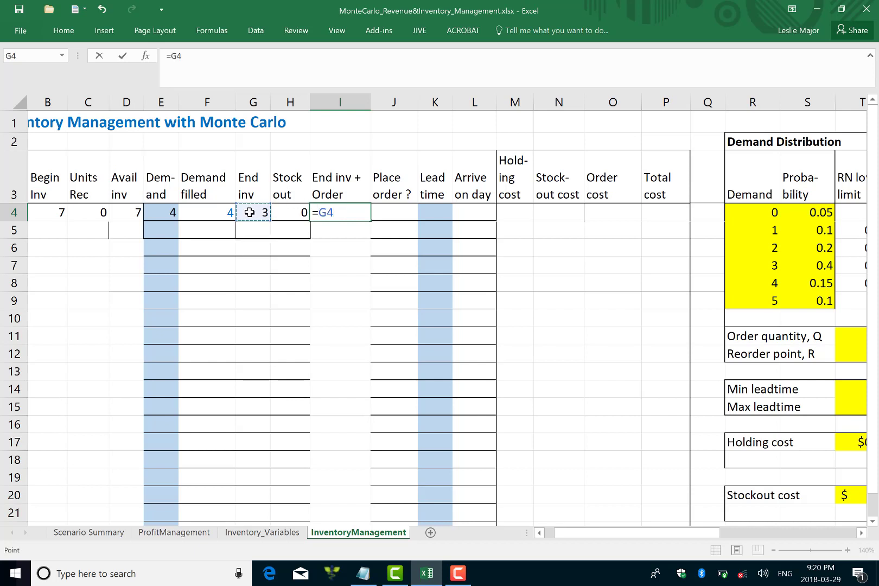
key("Tab")
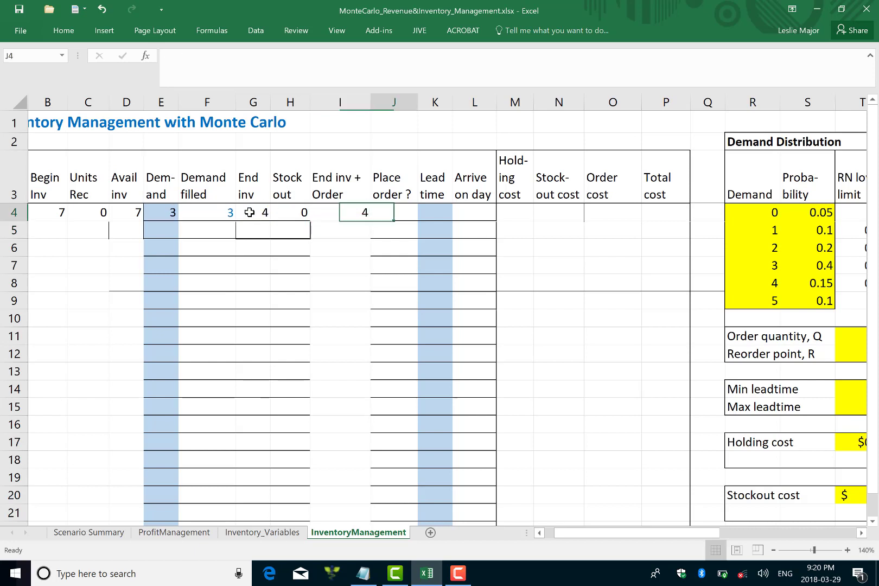
Step: Begin J4's Place order? formula as =IF(I4<=T$12, comparing to reorder point R
type("=")
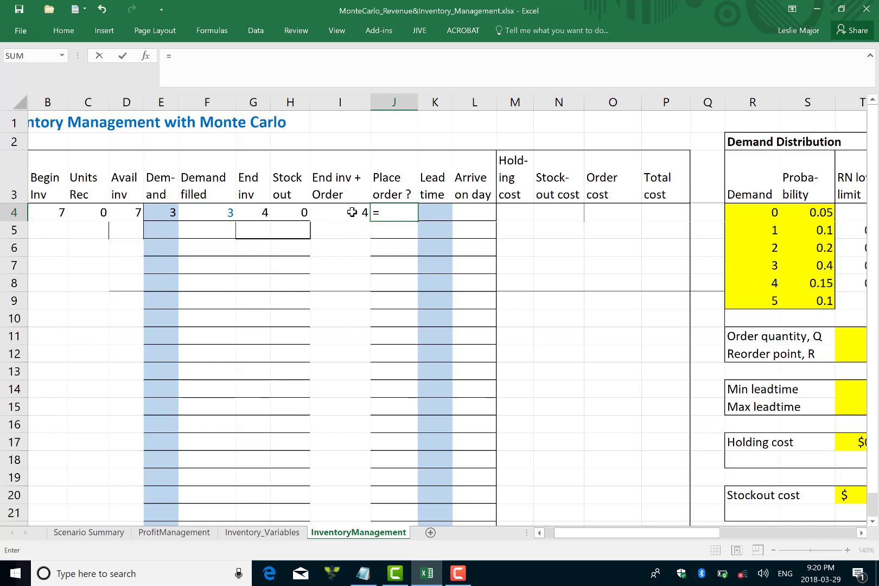
type("if(")
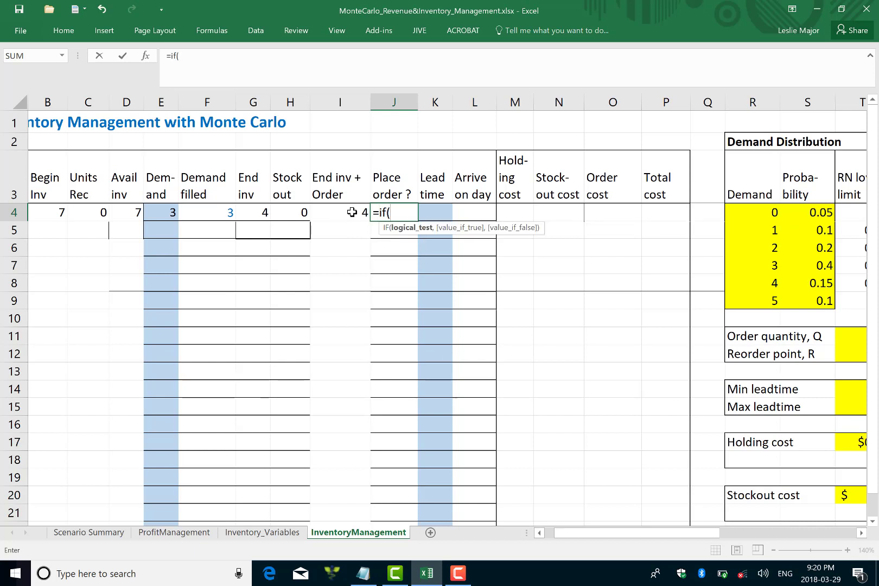
left_click(352, 212)
type("<")
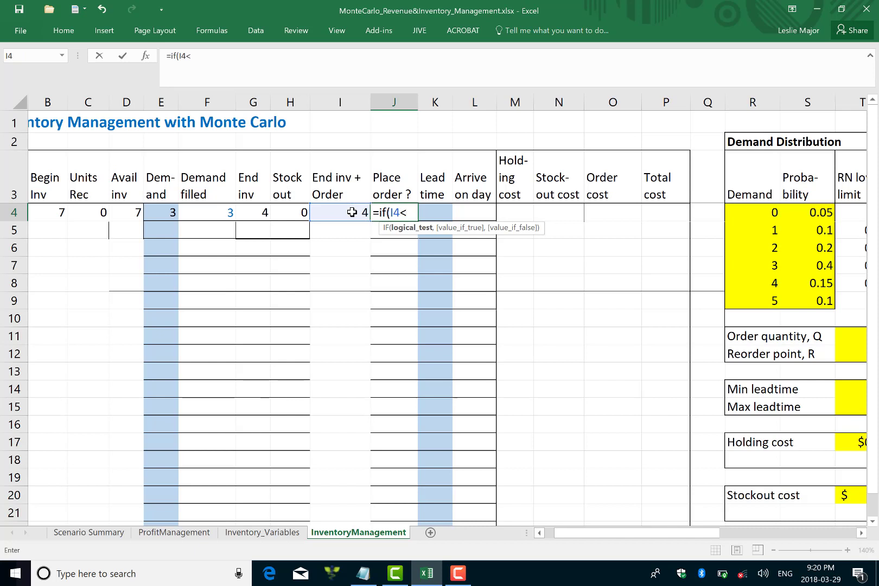
type("=")
left_click(845, 352)
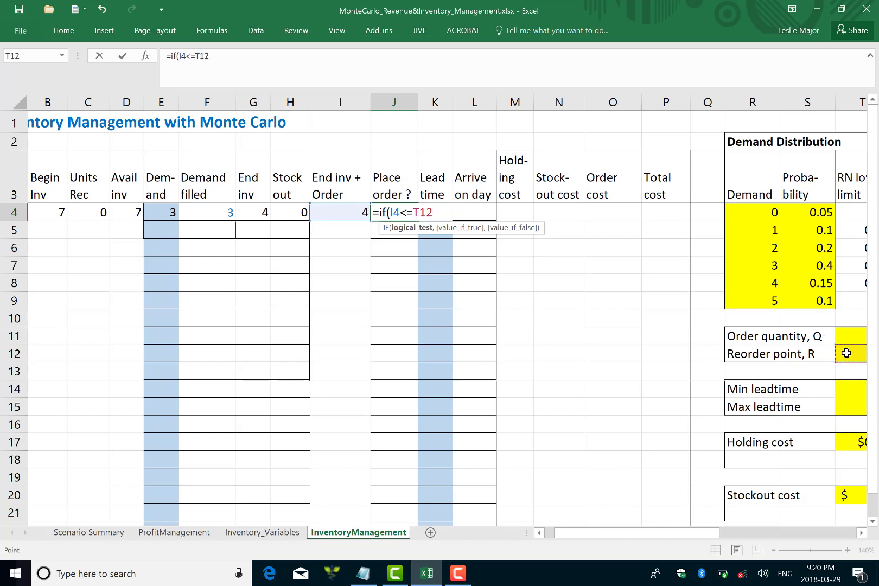
left_click(423, 214)
type("$")
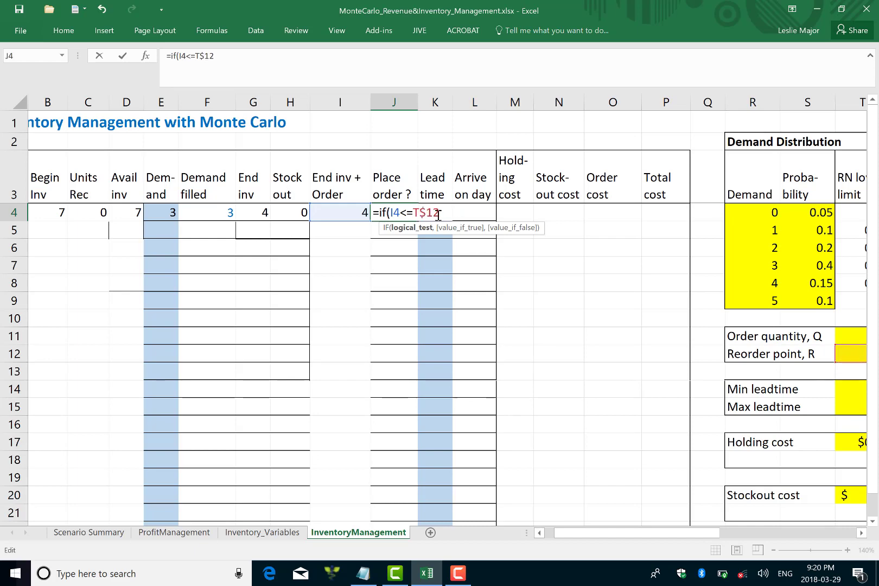
scroll(688, 189, "right", 2)
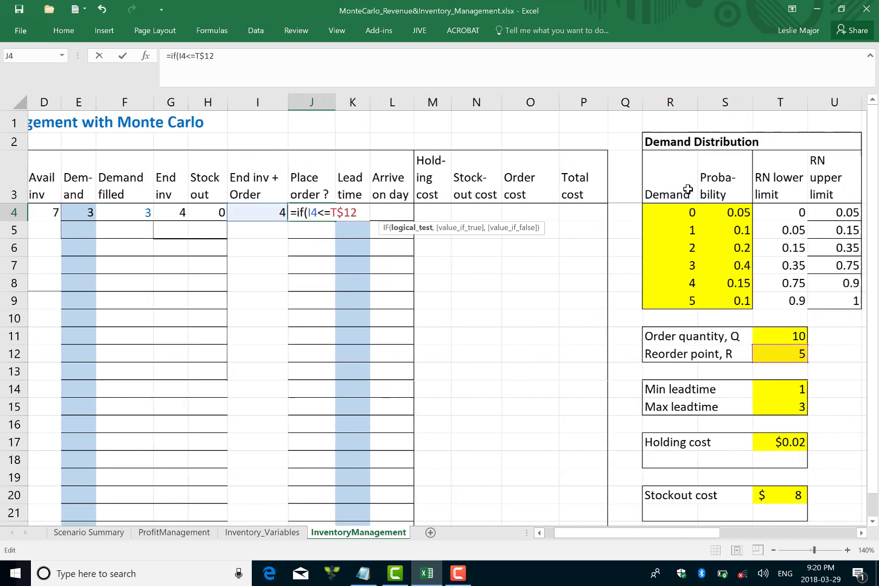
left_click(356, 213)
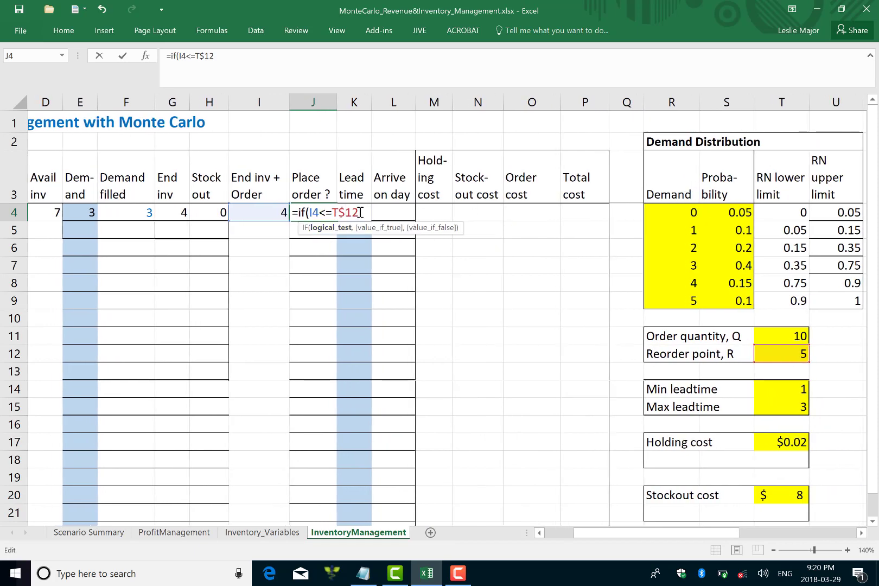
Step: Complete it as =IF(I4<=T$12,1,0) after clearing the formula warning, returning 1
key("Return")
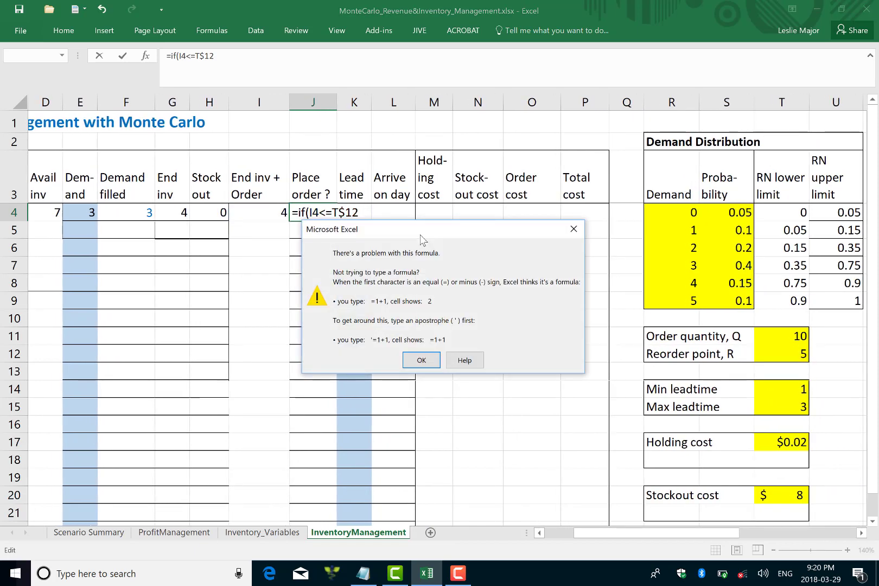
left_click(422, 360)
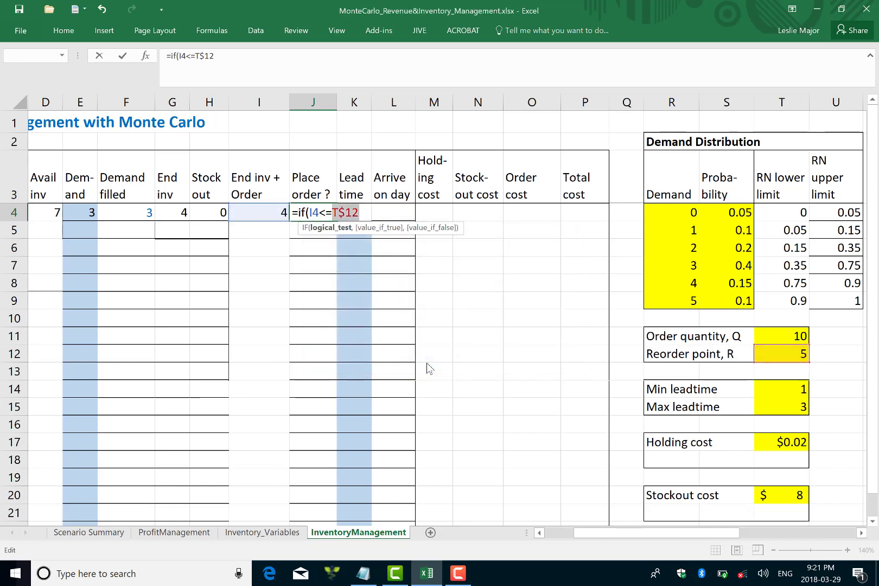
left_click(361, 213)
type(",1,0)")
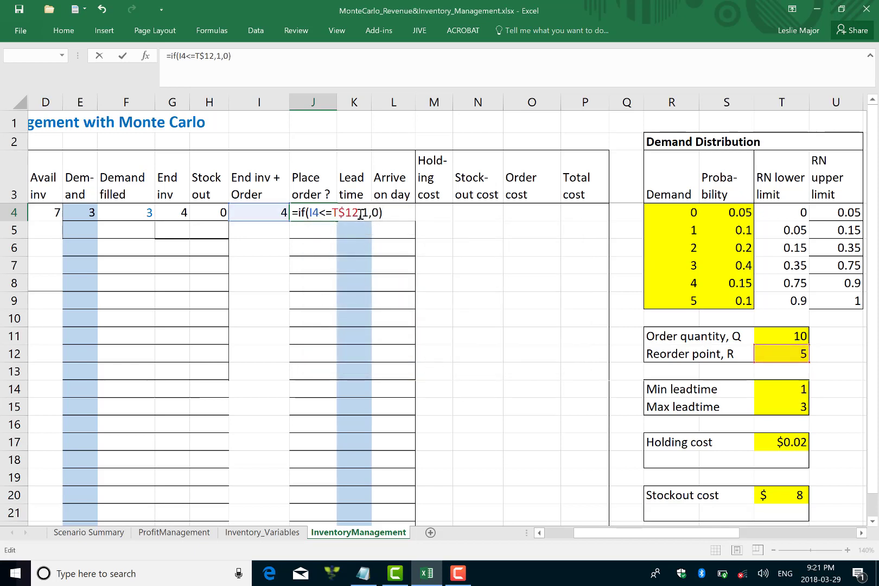
key("Return")
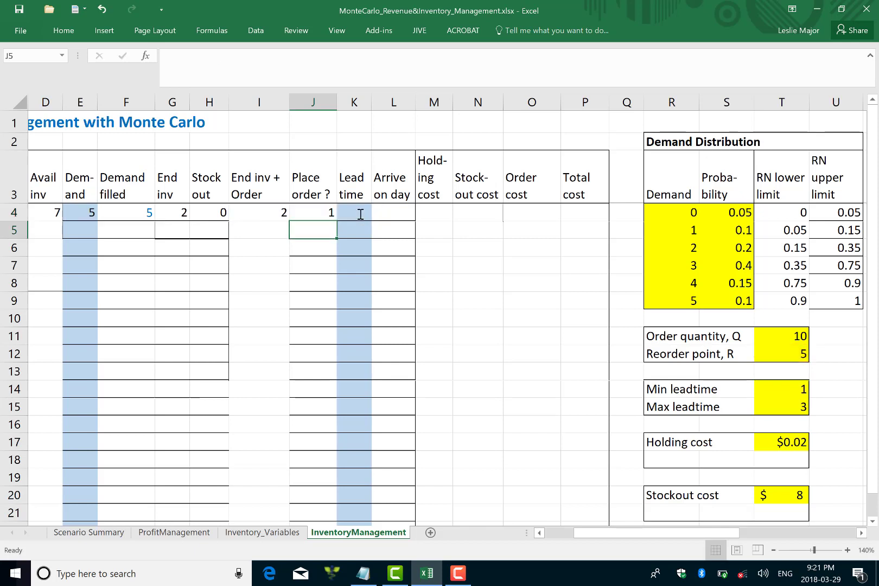
key("Up")
key("Right")
Step: Enter =RANDBETWEEN(T$14,T$15) in K4 using Min and Max leadtime, returning 2
type("=")
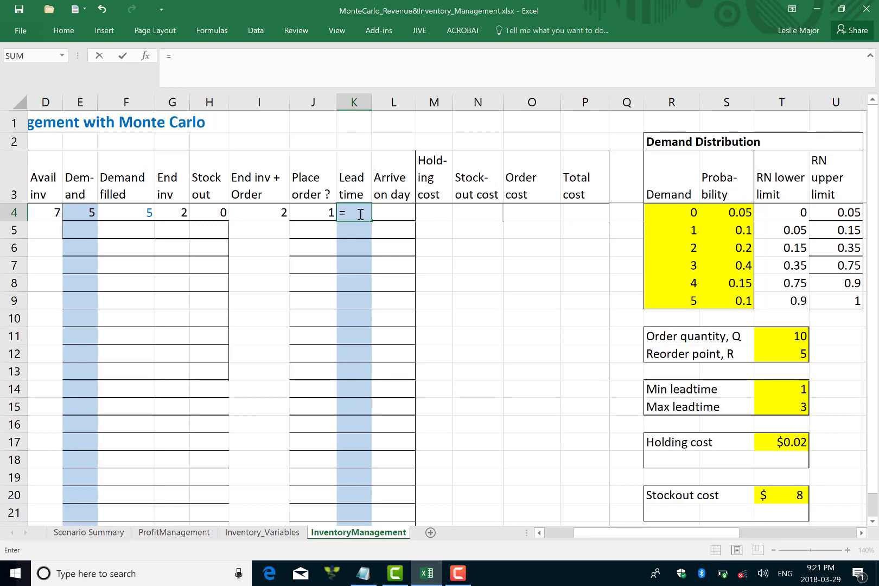
type("rand")
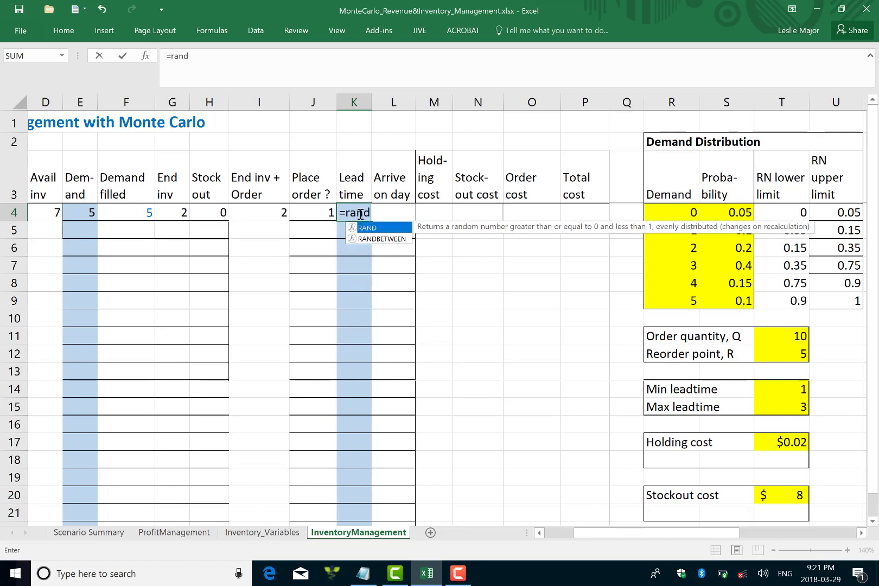
type("between(")
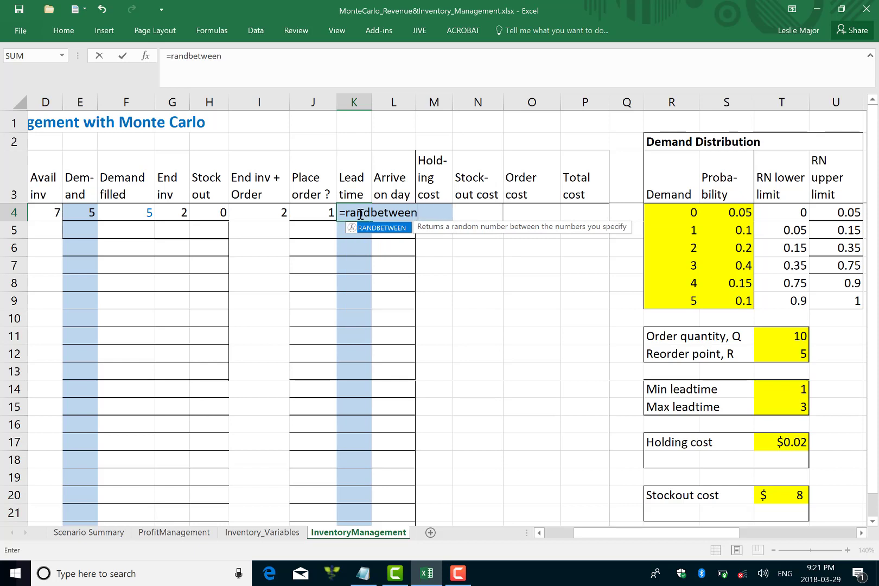
left_click(787, 401)
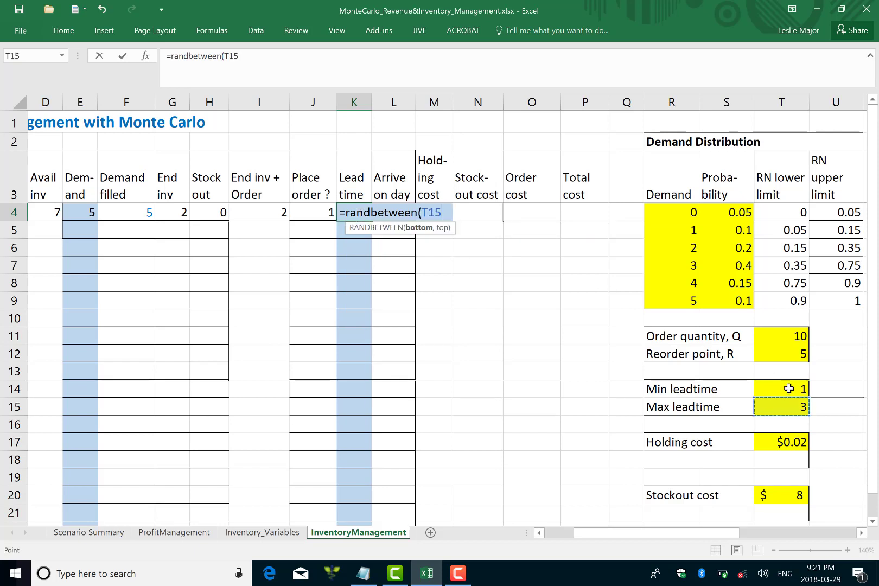
left_click(790, 387)
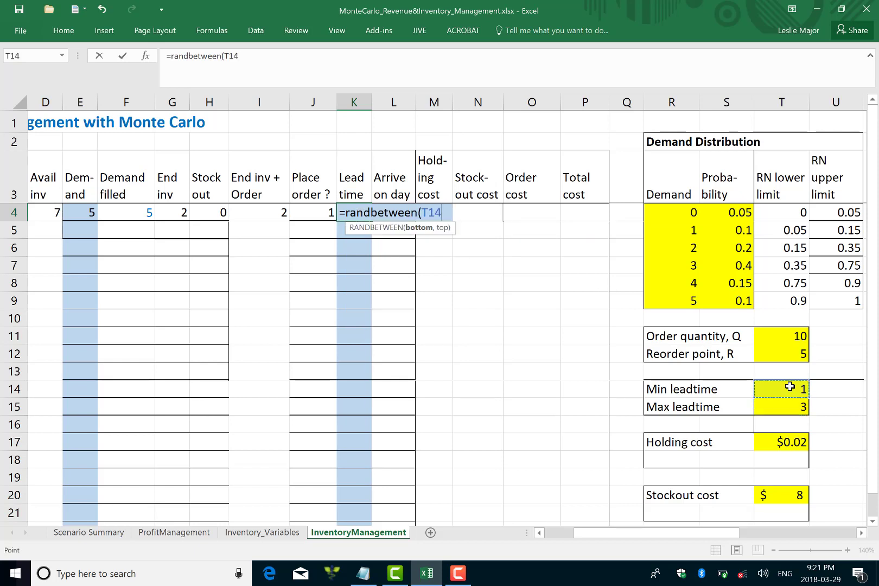
left_click(433, 215)
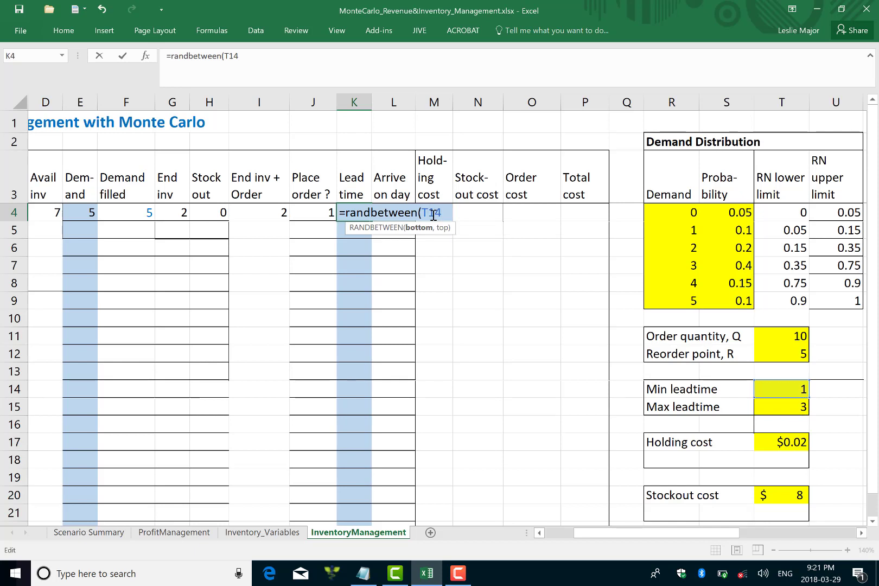
type("$14,")
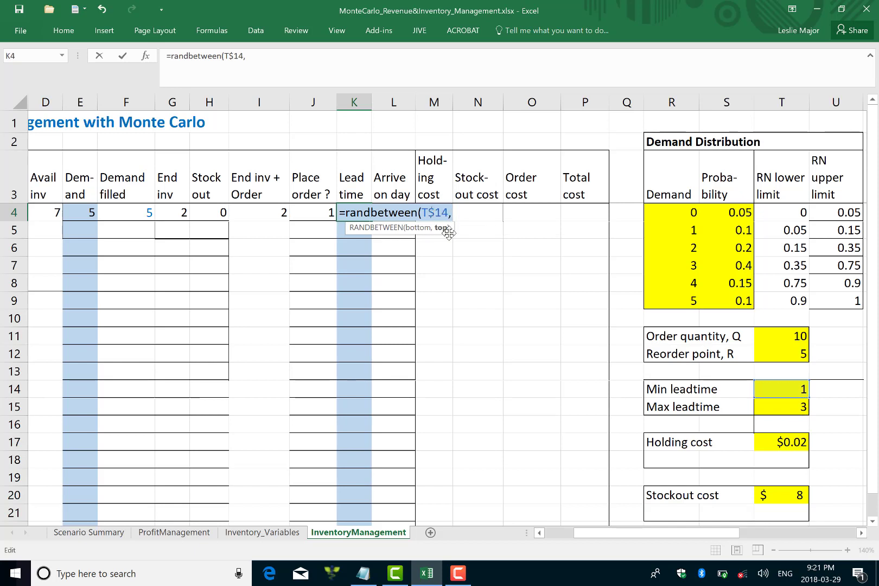
left_click(756, 408)
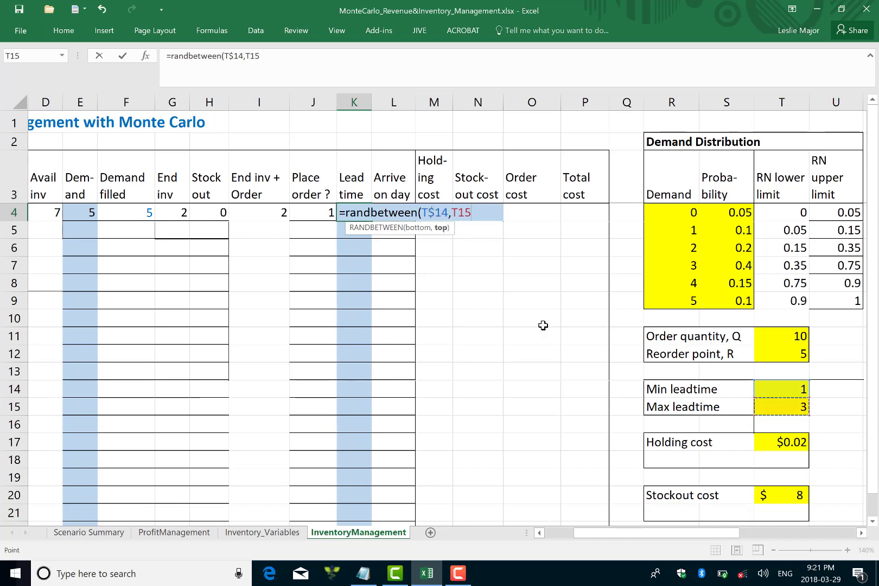
left_click(460, 213)
type("$15")
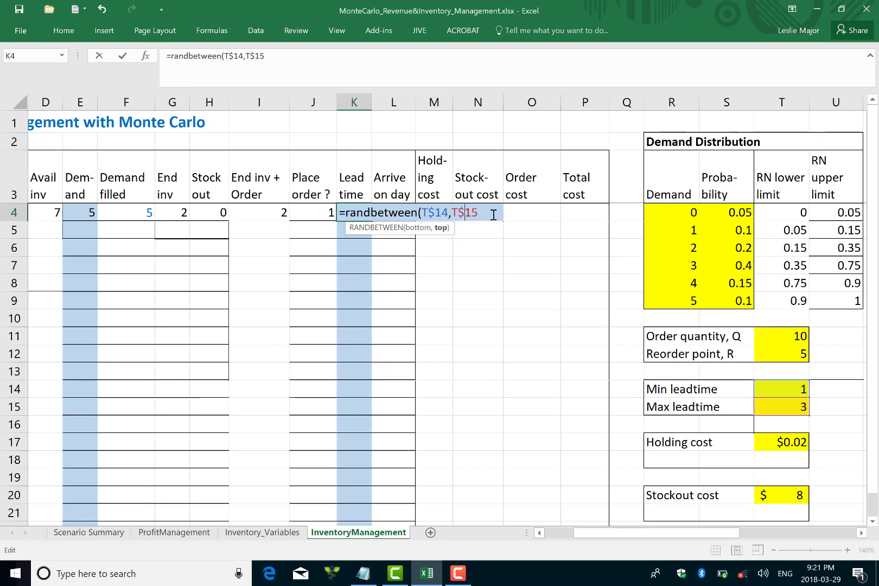
type(")")
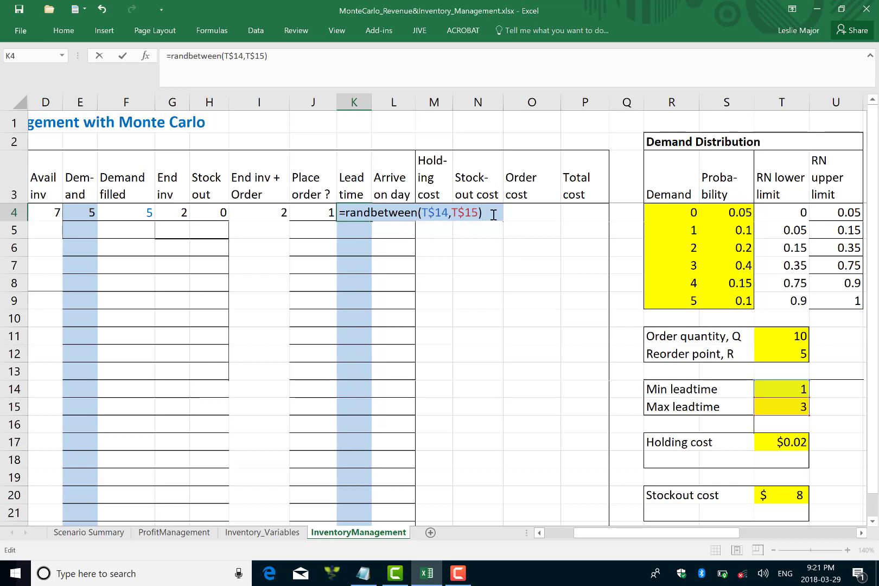
key("Return")
Step: Start L4's Arrive on day formula as =IF(J4=1, testing whether an order was placed
key("Up")
key("Right")
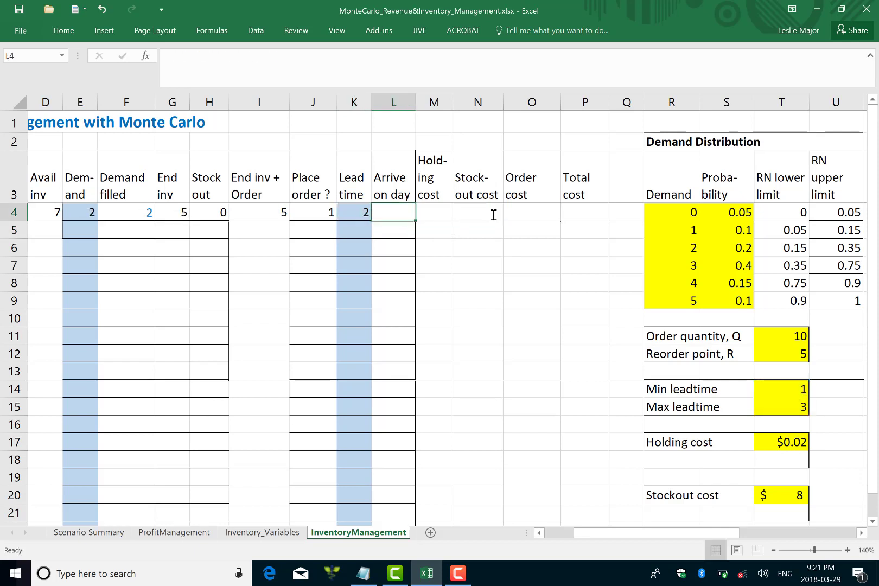
type("=")
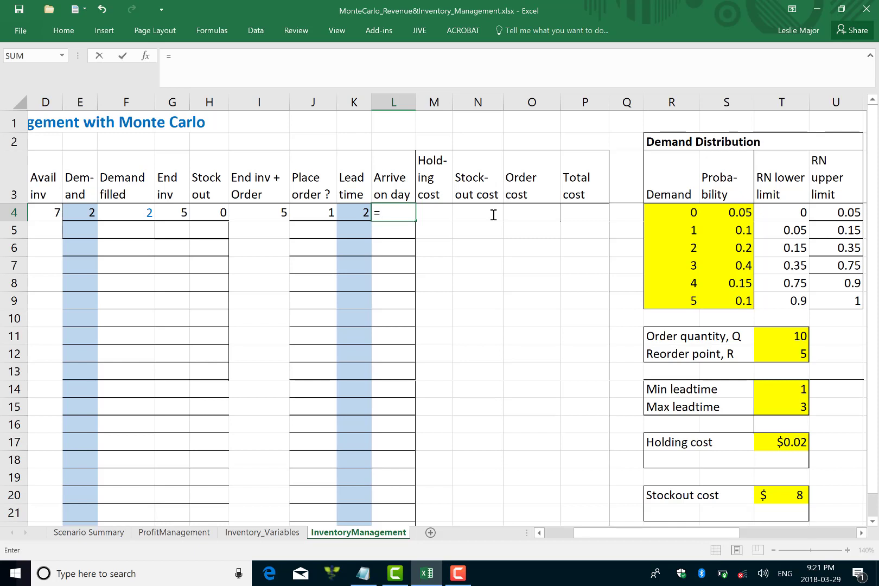
type("if(")
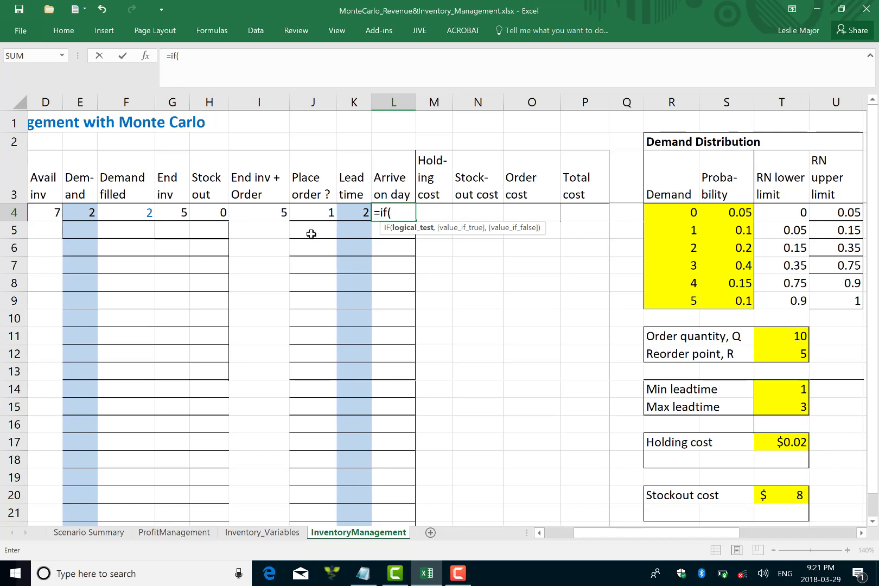
scroll(123, 276, "right", 3)
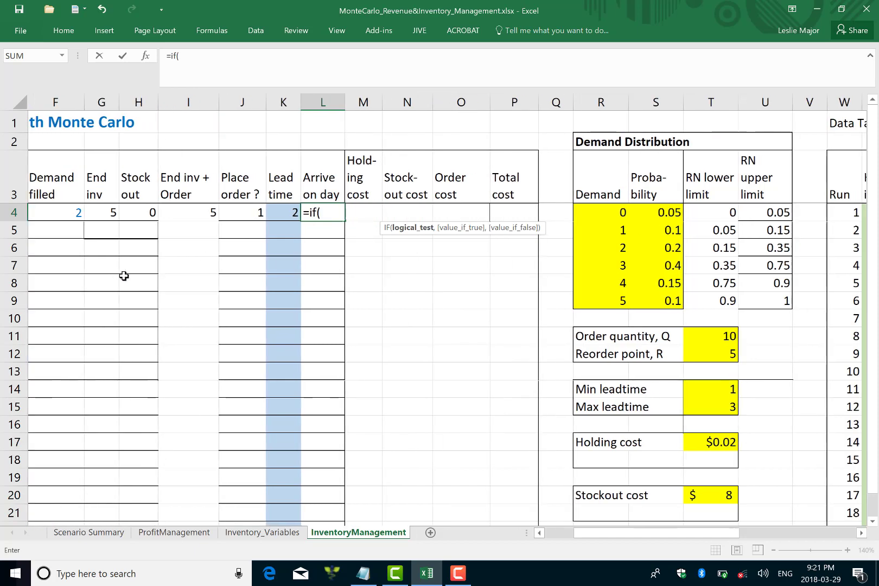
scroll(123, 276, "left", 5)
scroll(123, 276, "left", 1)
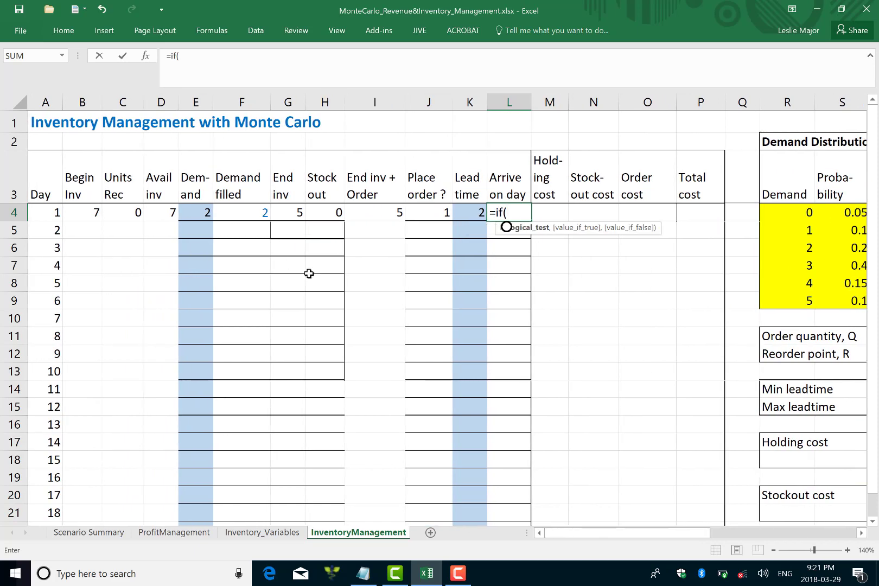
left_click(437, 212)
type("=")
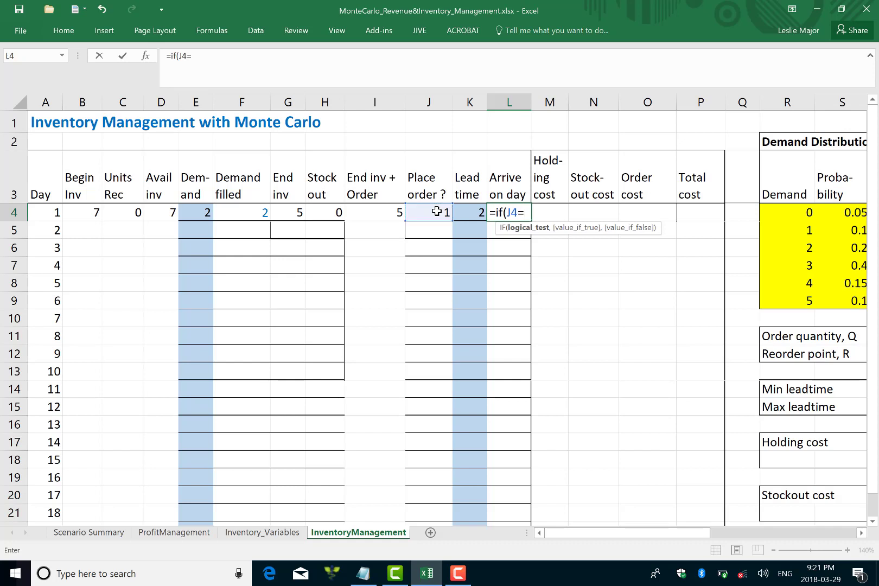
type("1,")
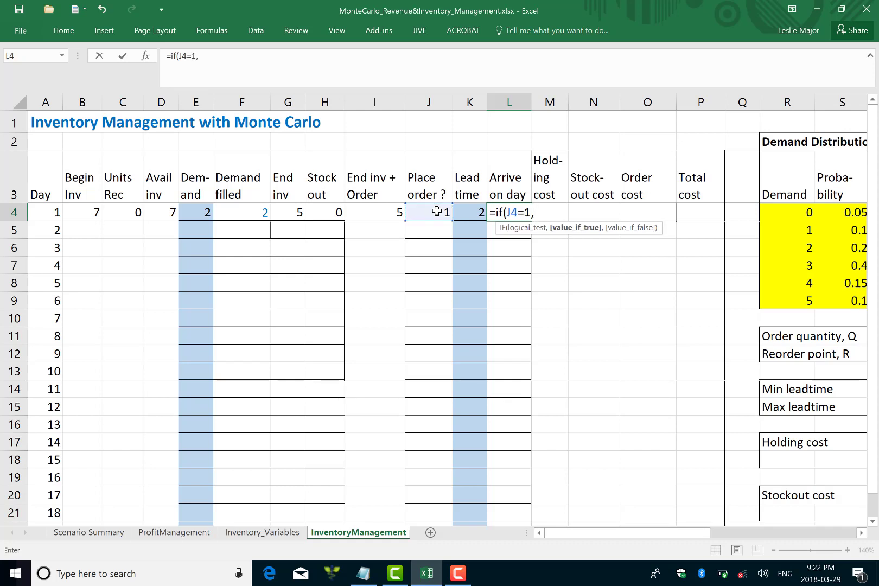
Step: Complete it as =IF(J4=1,K4+A4+1,0), currently returning 0
left_click(470, 212)
type("+")
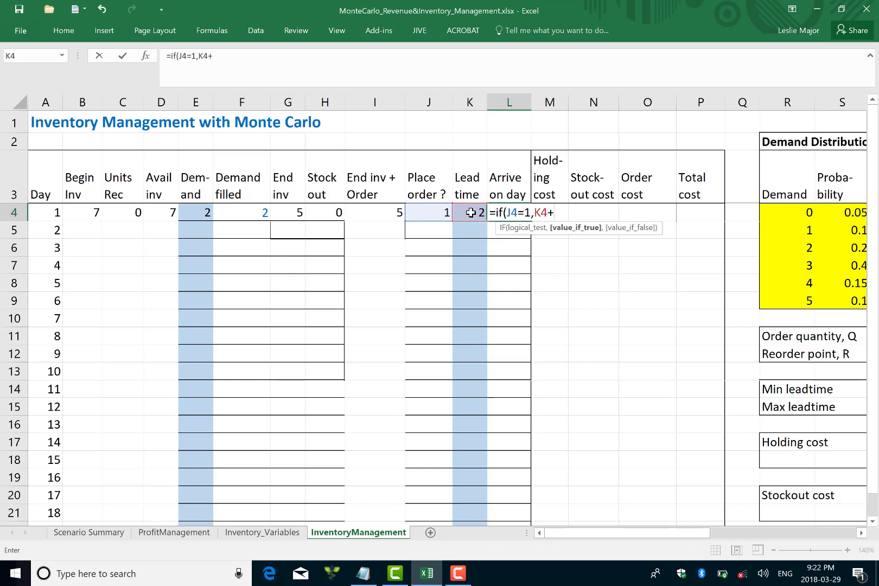
left_click(53, 215)
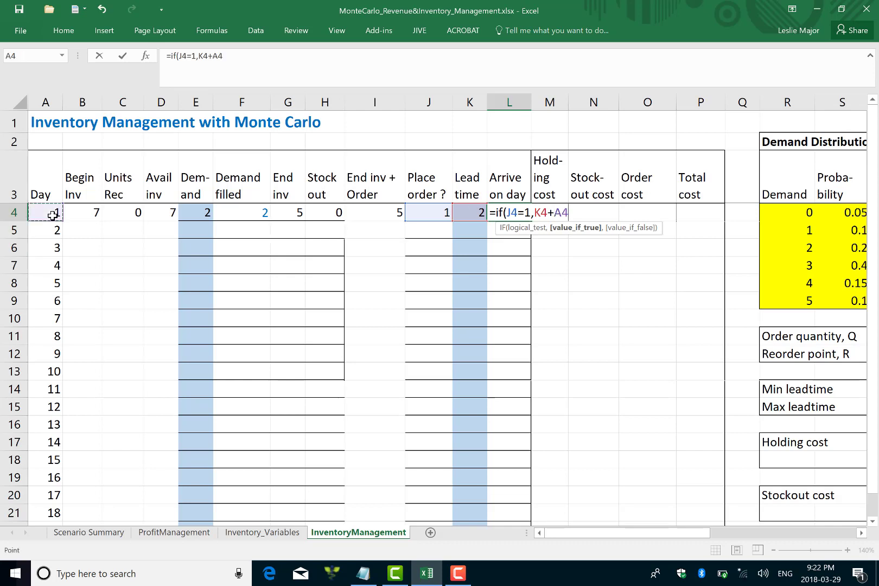
type("+1")
type(",")
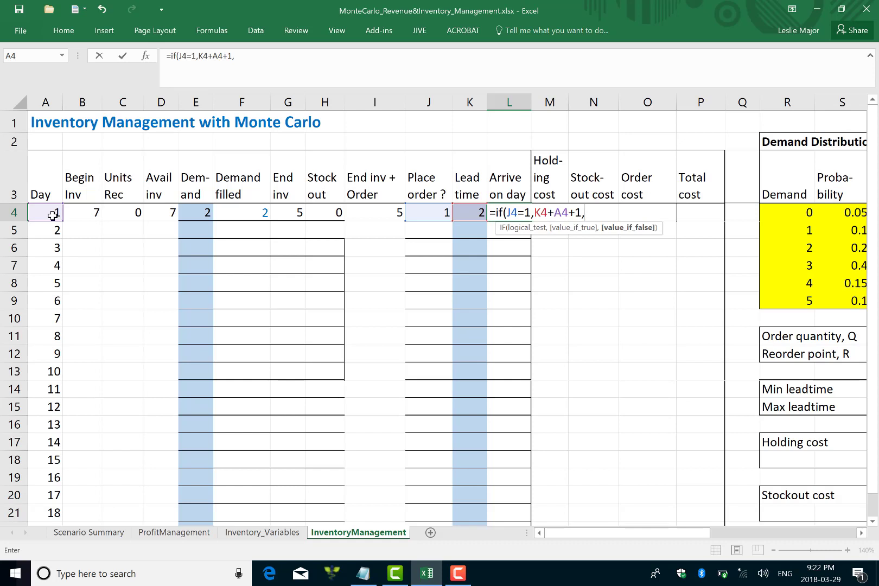
type("0)")
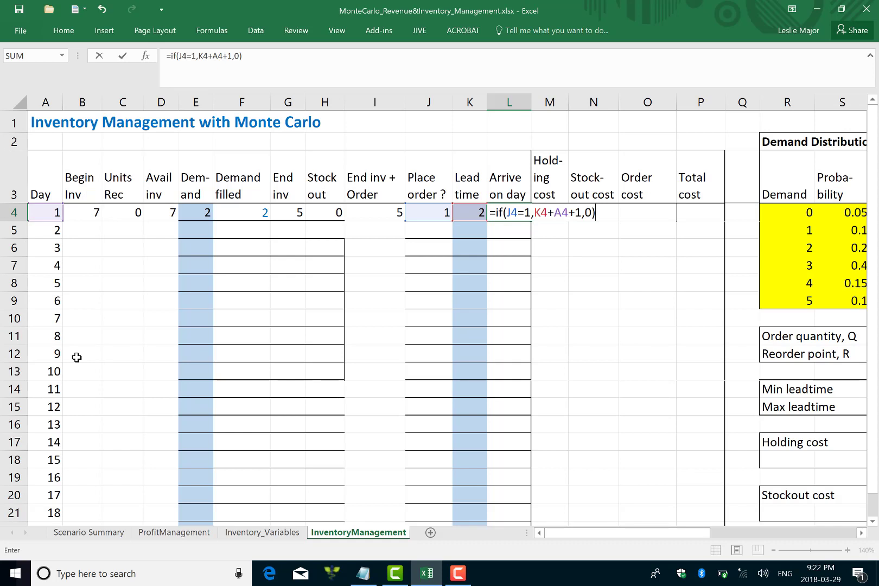
key("Return")
key("Up")
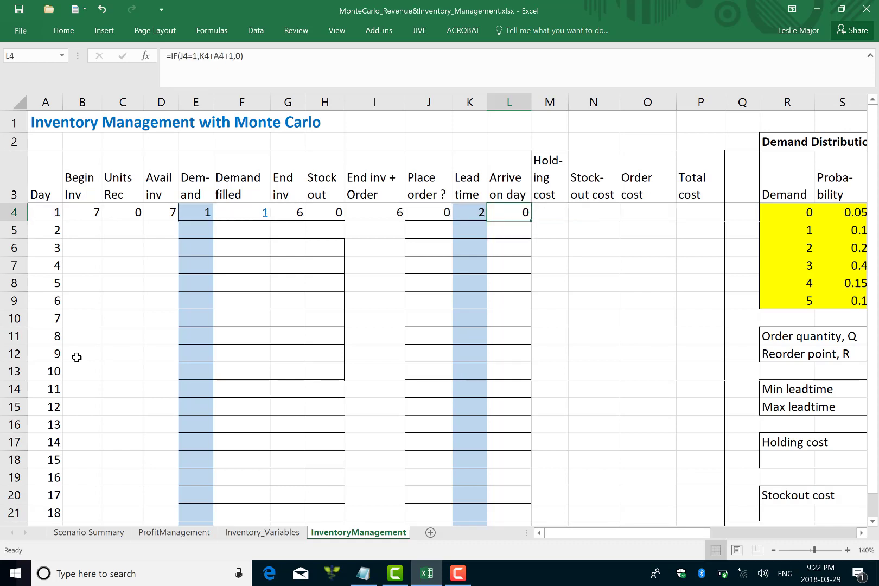
Step: Select across the day 1 row, then settle on day 2's Begin Inv cell B5
key("Left")
key("Left")
key("Down")
key("Left")
key("Left")
key("Left")
key("Left")
key("Left")
key("Left")
key("Left")
key("Left")
key("Left")
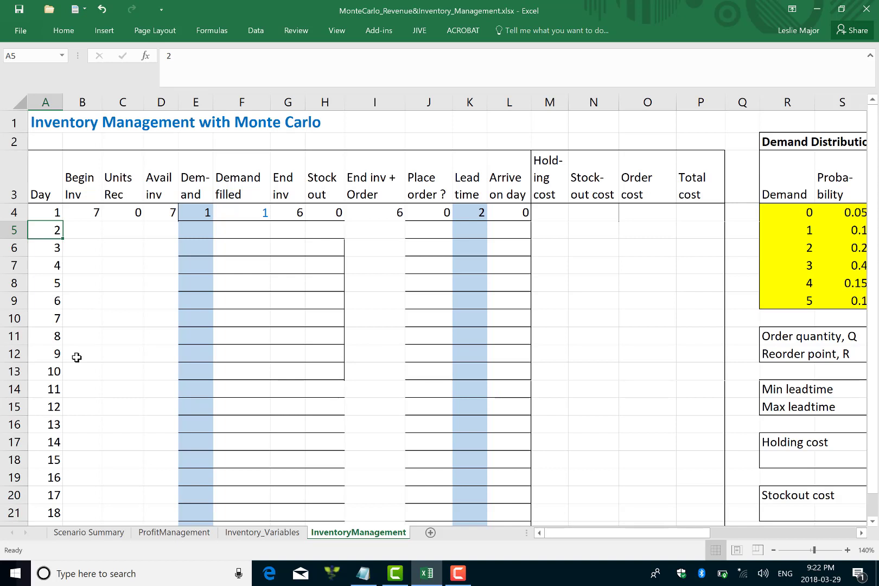
key("Up")
key("shift+Right")
key("shift+Right")
key("shift+Right")
key("shift+Right")
key("shift+Right")
key("shift+Right")
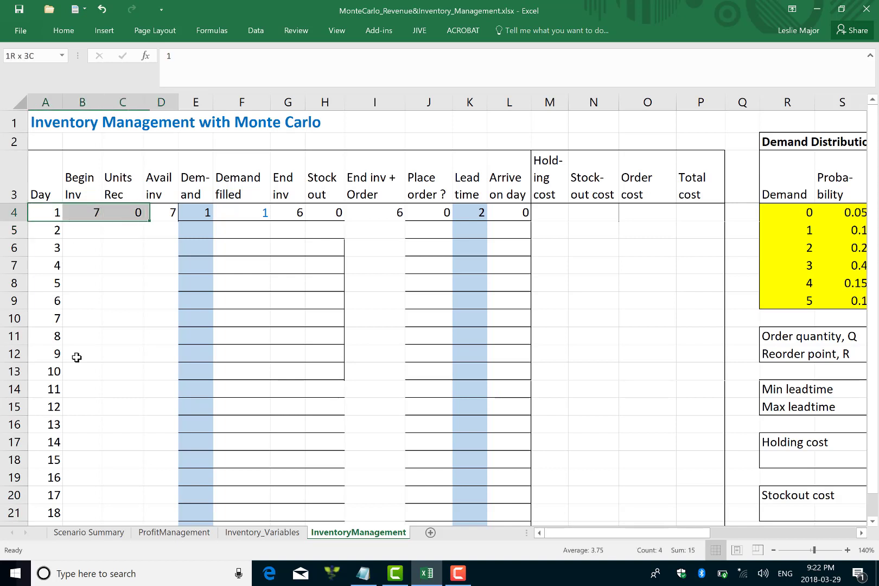
key("shift+Right")
key("shift+Right")
key("shift+Right")
key("shift+Right")
key("shift+Right")
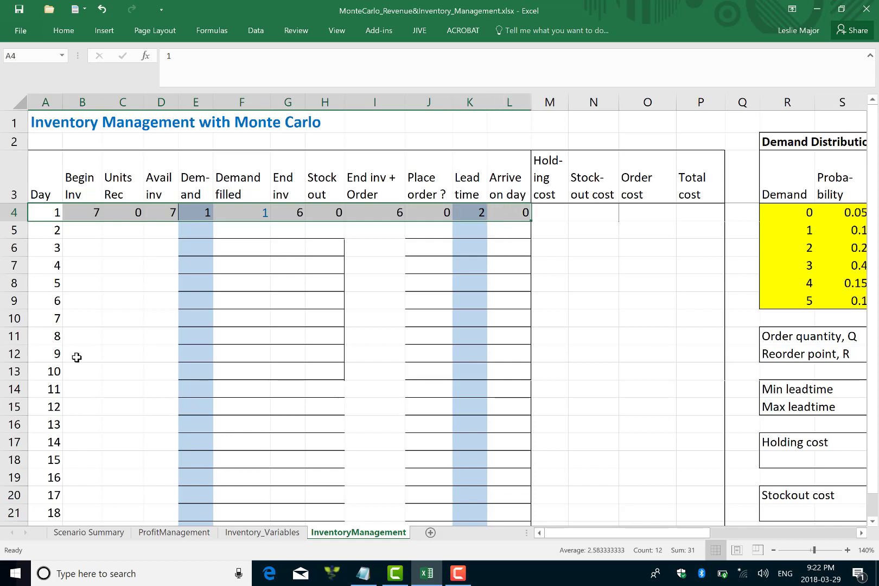
key("Down")
key("Right")
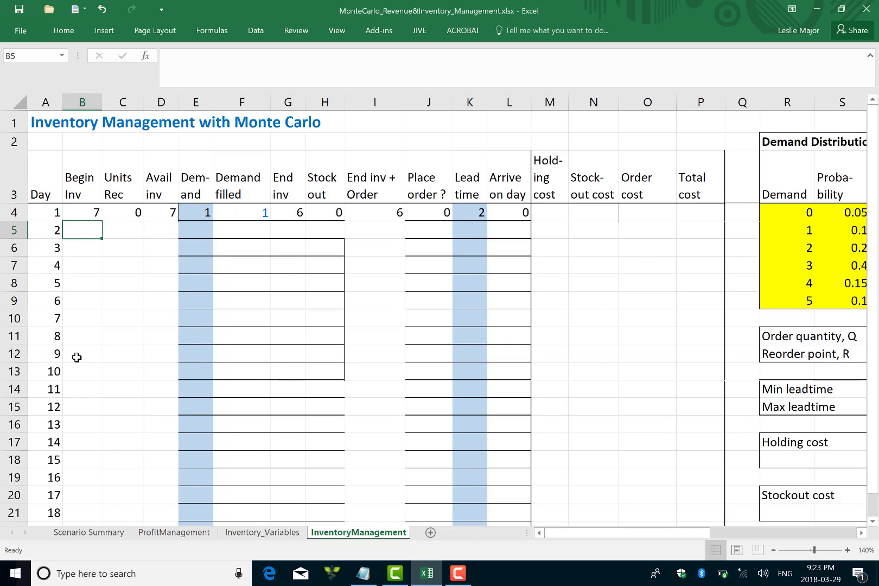
Step: Enter =G4 in B5 and fill it down column B, showing 3 then zeros
type("=")
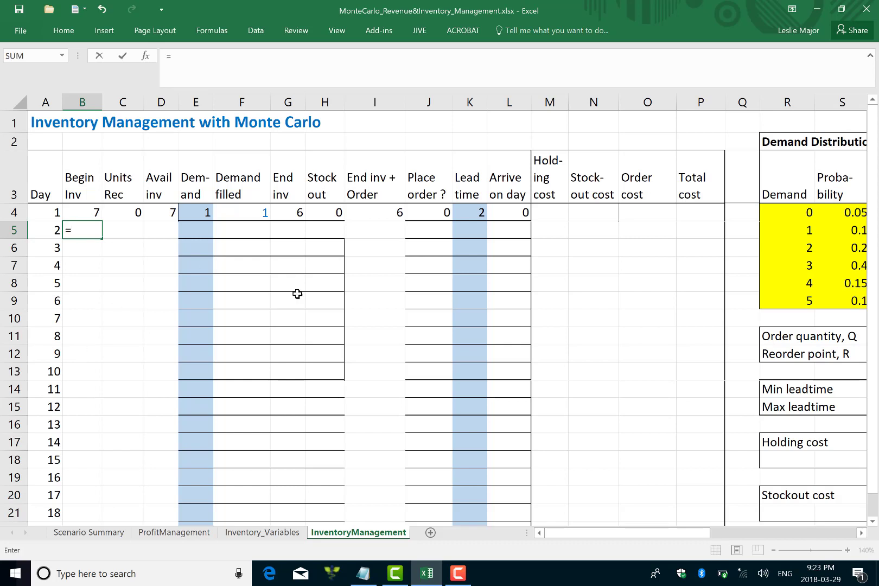
left_click(296, 209)
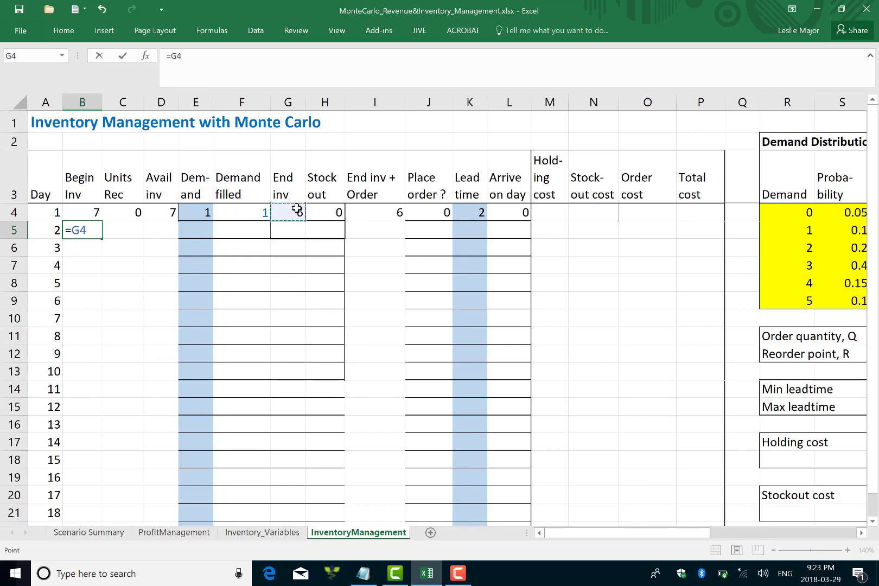
key("Return")
key("Up")
double_click(102, 238)
left_click(115, 234)
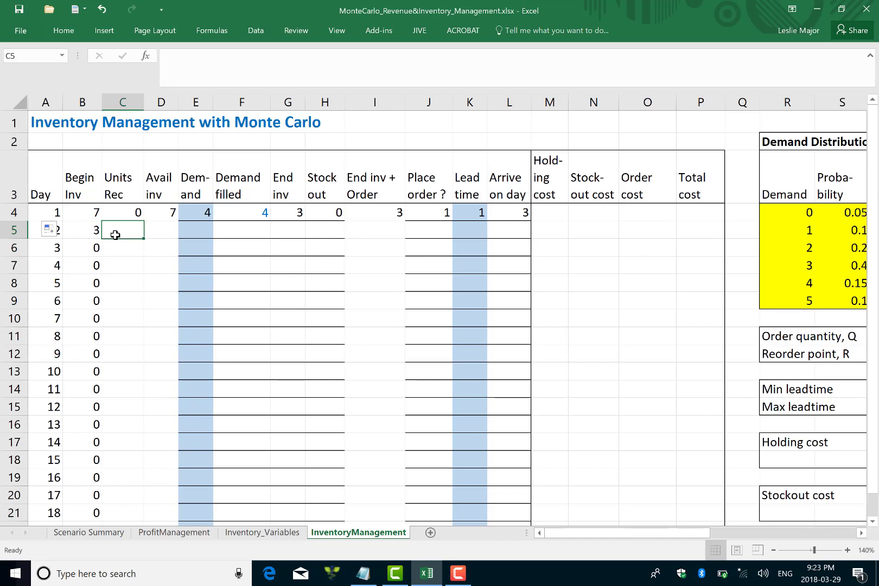
Step: Begin C5's Units Rec formula as =COUNTIF with the expanding range L$4:L4
type("=")
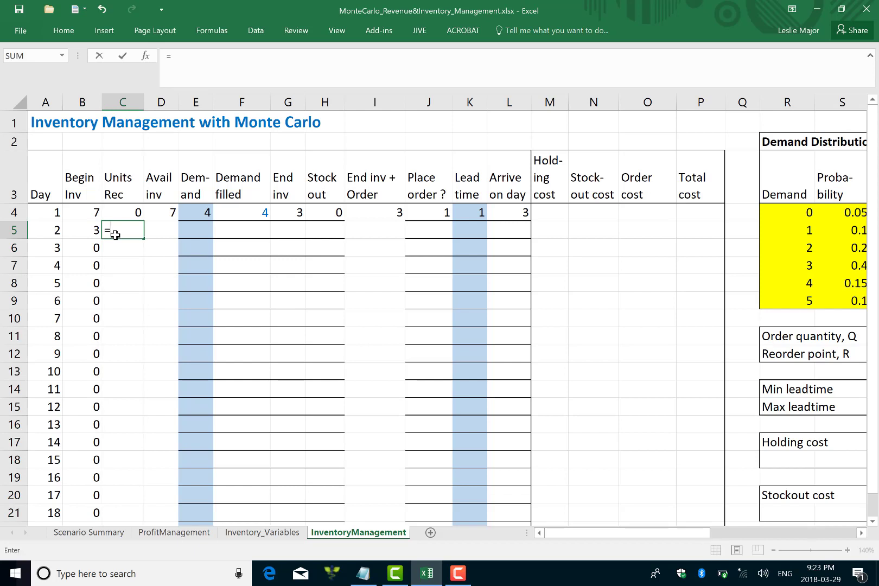
type("coun")
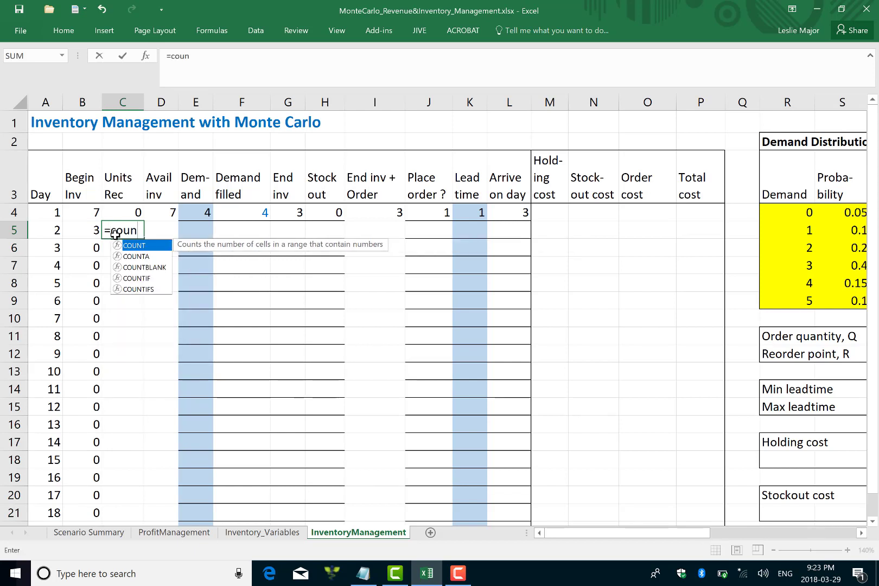
type("tif(")
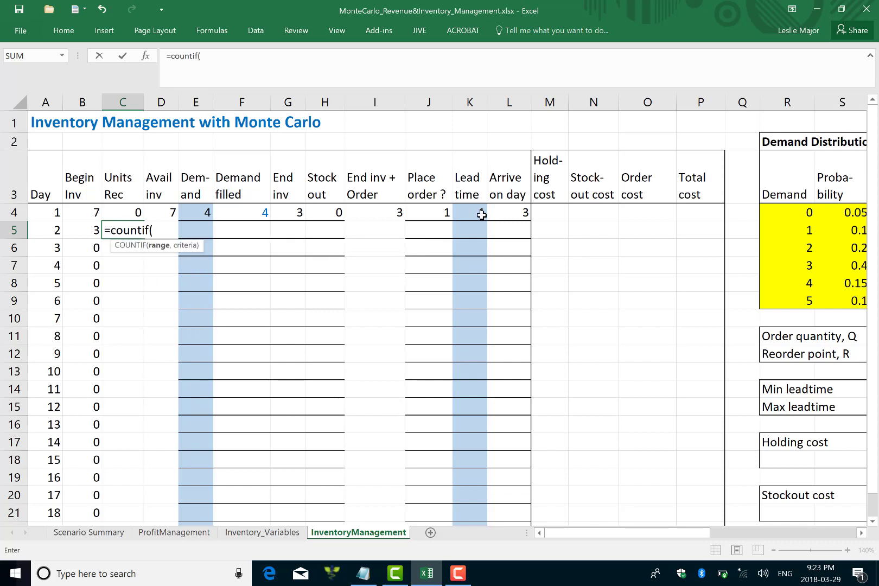
left_click(499, 212)
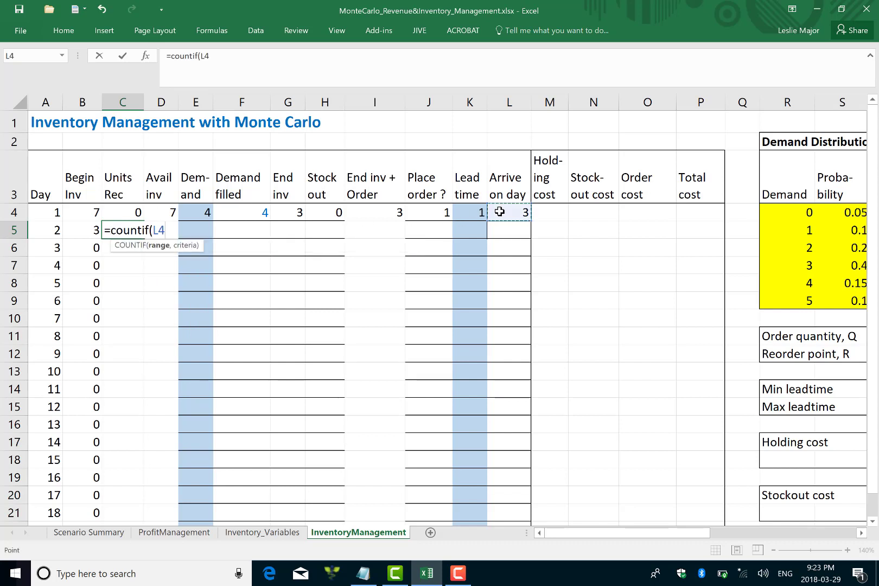
key("F8")
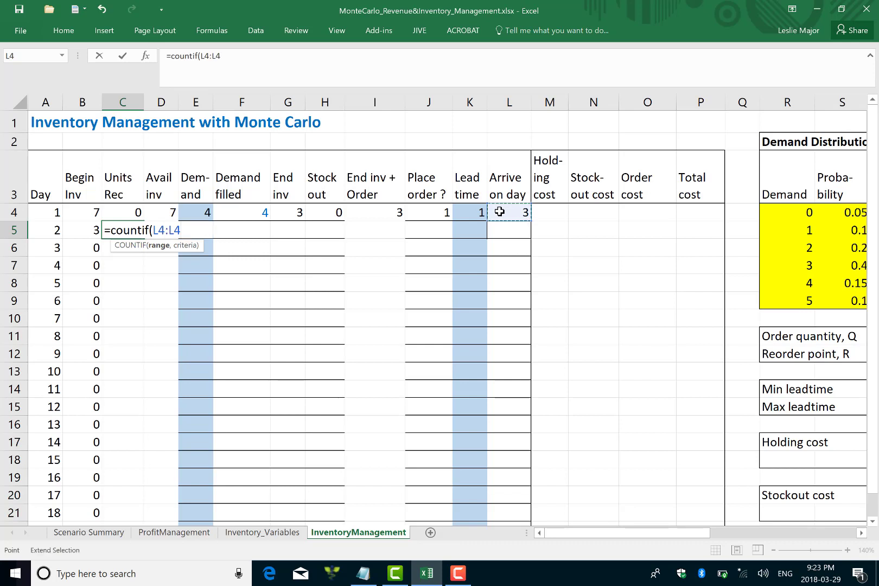
left_click(160, 229)
left_click(160, 229)
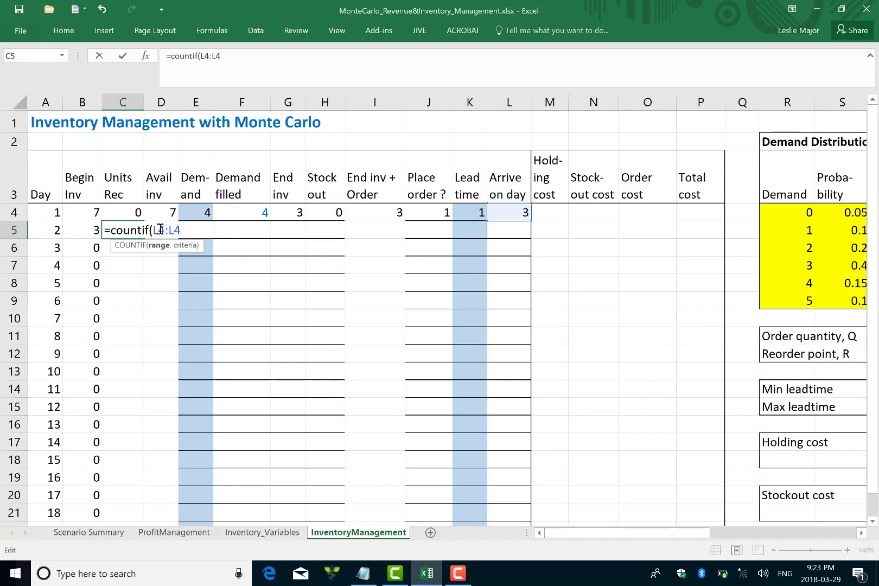
type("$")
left_click(195, 231)
type(",")
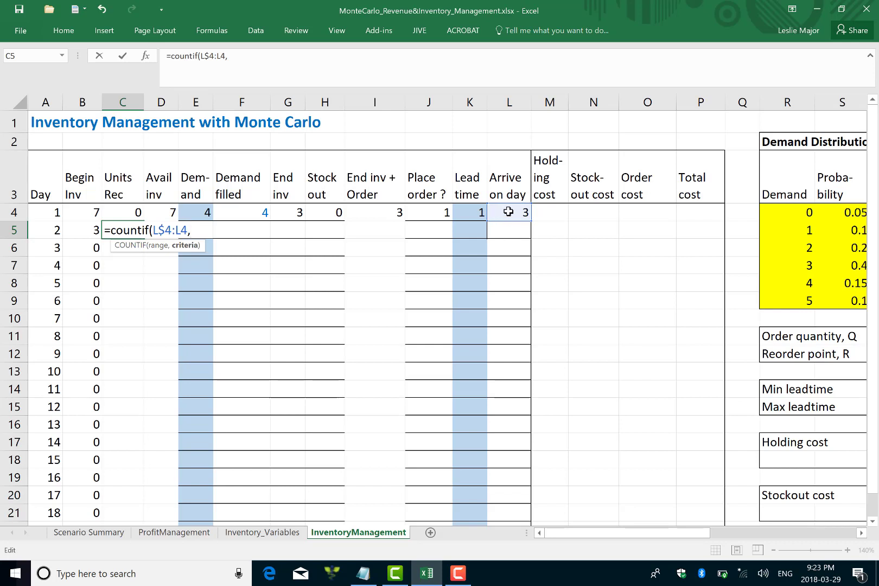
Step: Complete it as =COUNTIF(L$4:L4,A5)*T$11 using the Order quantity
left_click(47, 231)
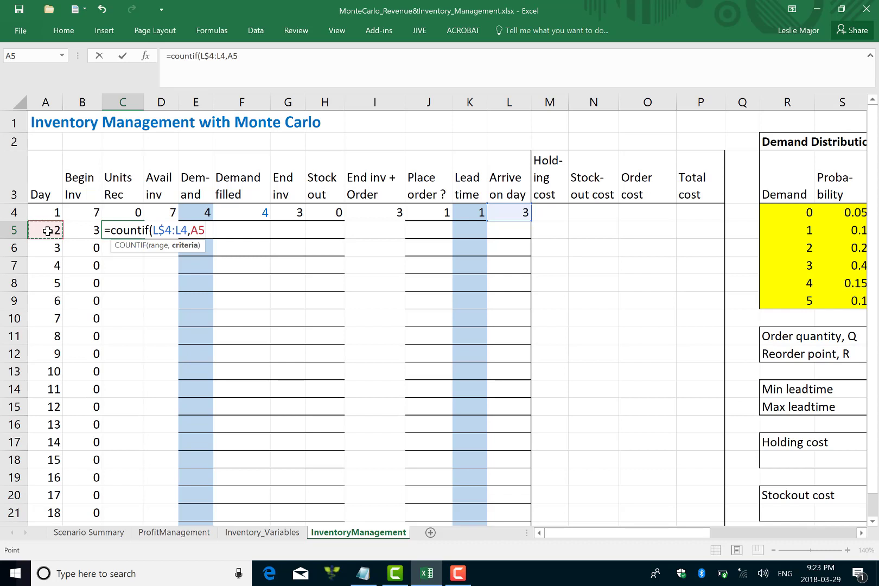
type(")")
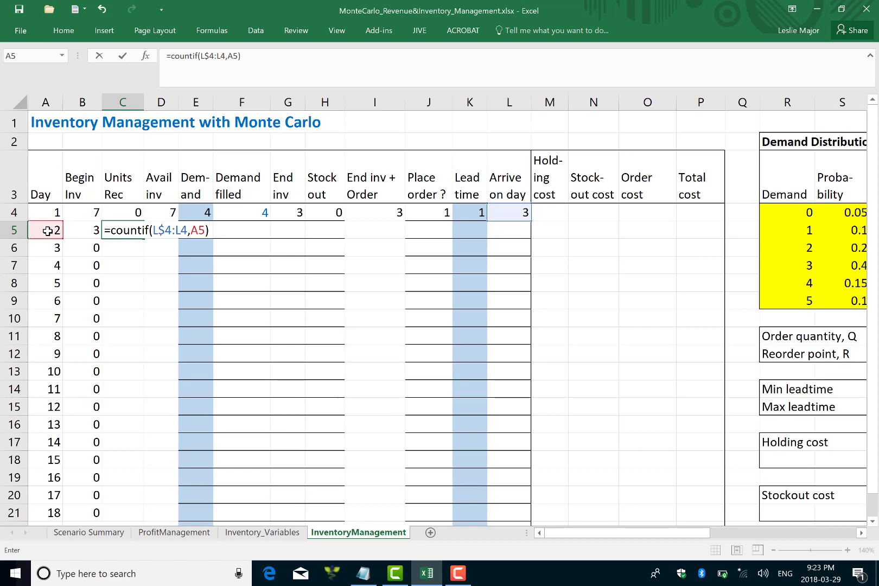
type("*")
scroll(182, 270, "right", 4)
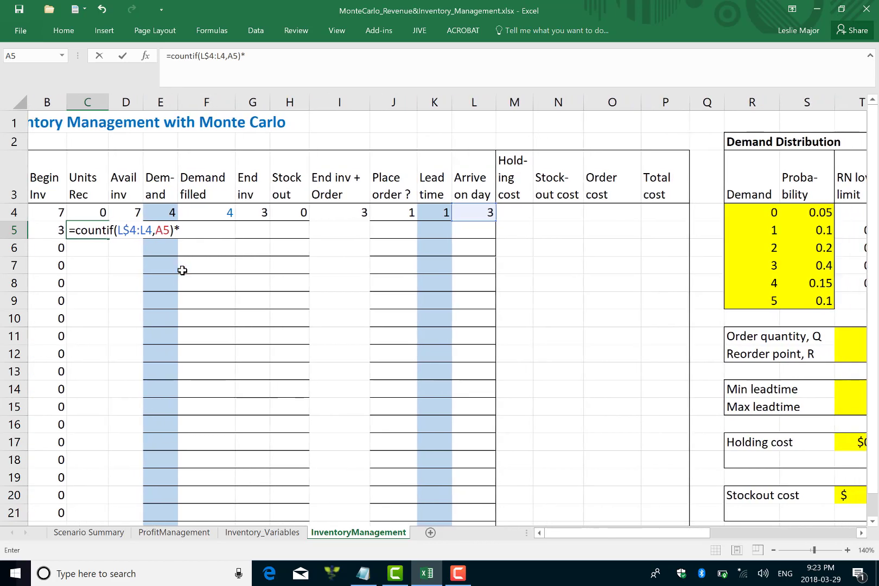
left_click(808, 333)
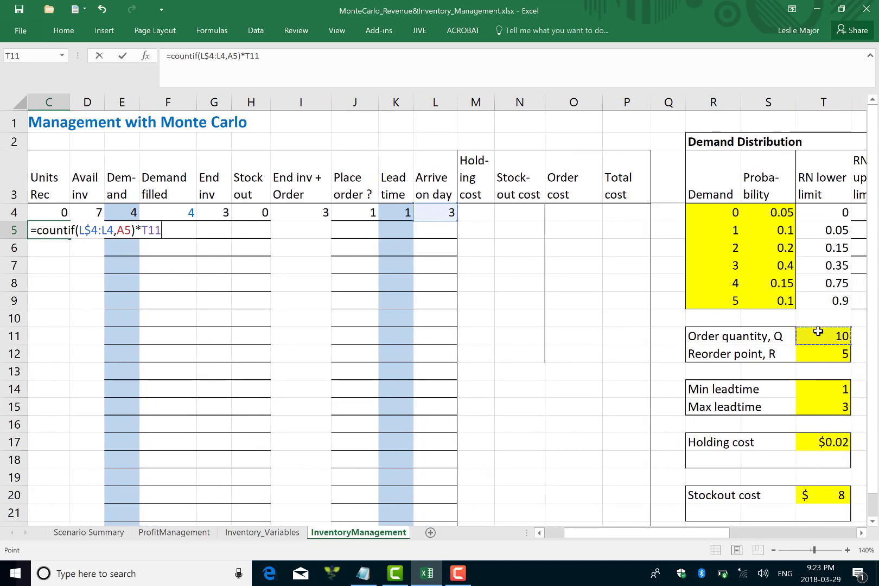
left_click(248, 56)
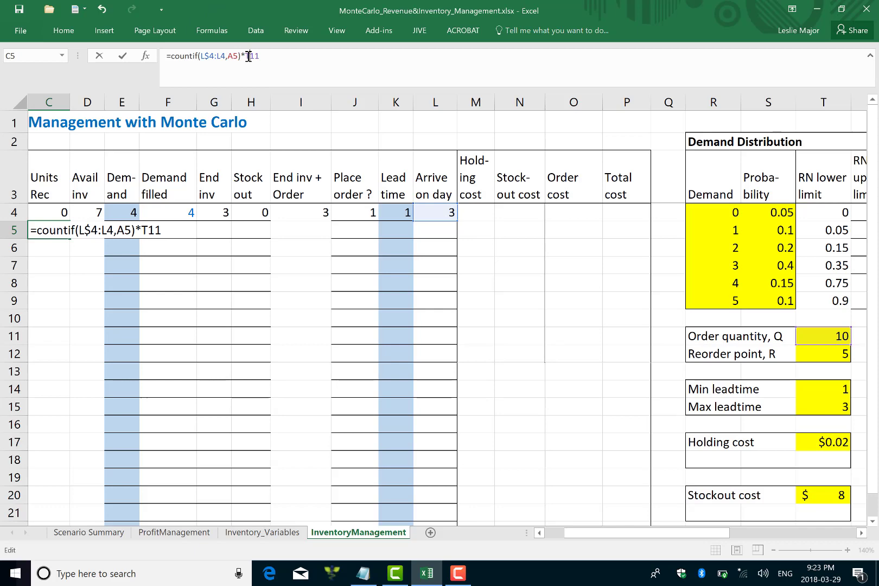
type("$")
scroll(299, 136, "left", 2)
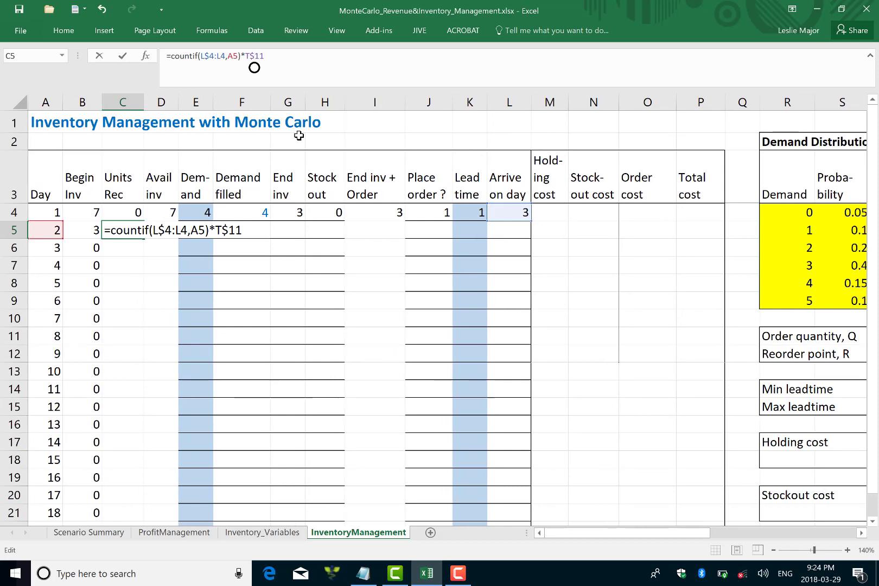
key("Return")
key("Up")
Step: Fill the Units Rec, Avail inv and Demand formulas down through all 25 days
double_click(145, 240)
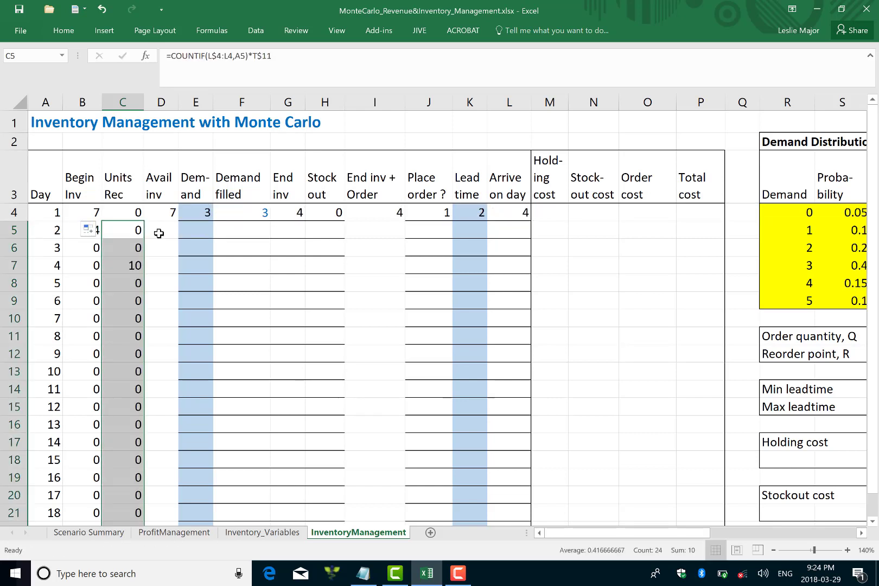
left_click(159, 234)
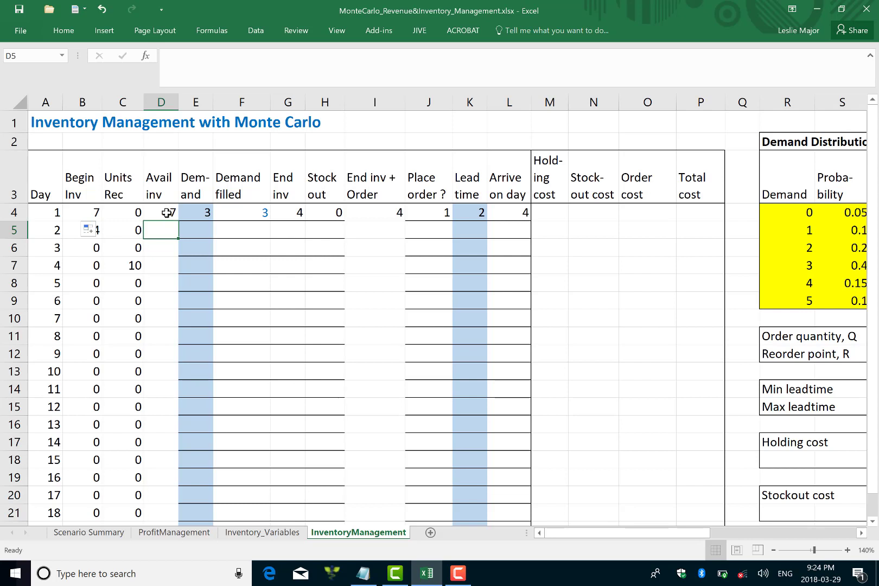
left_click(169, 217)
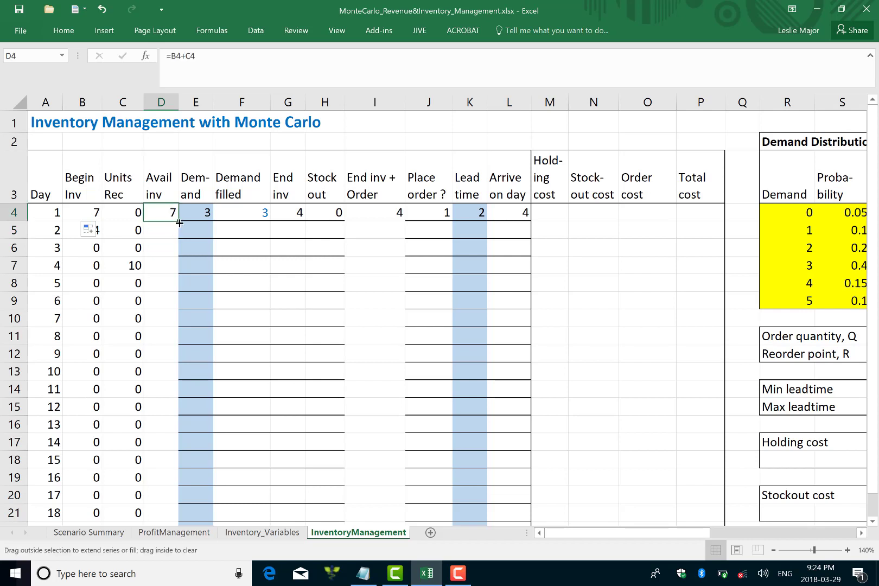
double_click(178, 221)
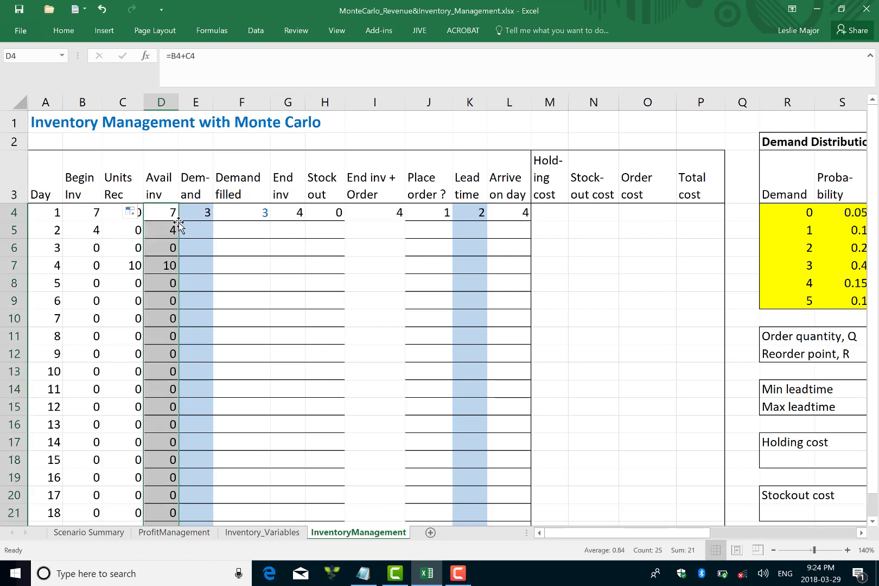
left_click(205, 213)
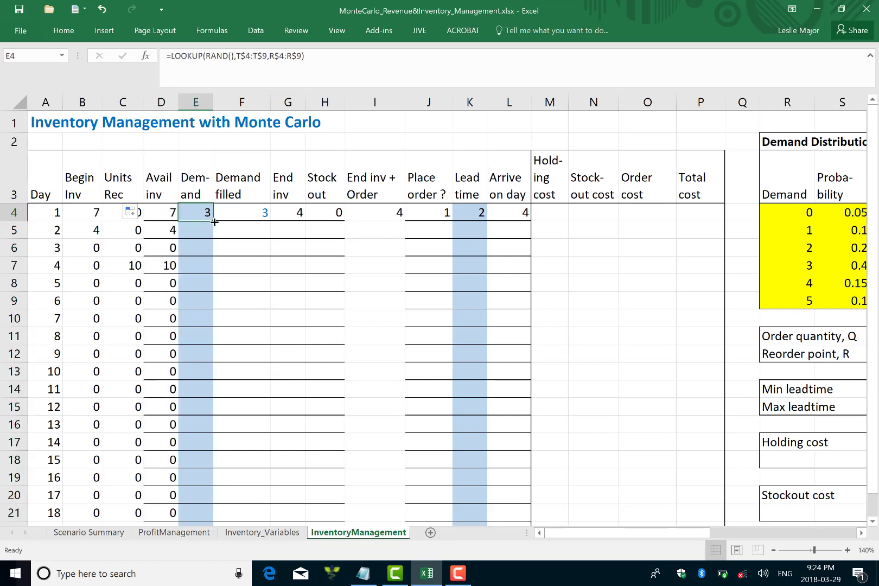
double_click(213, 222)
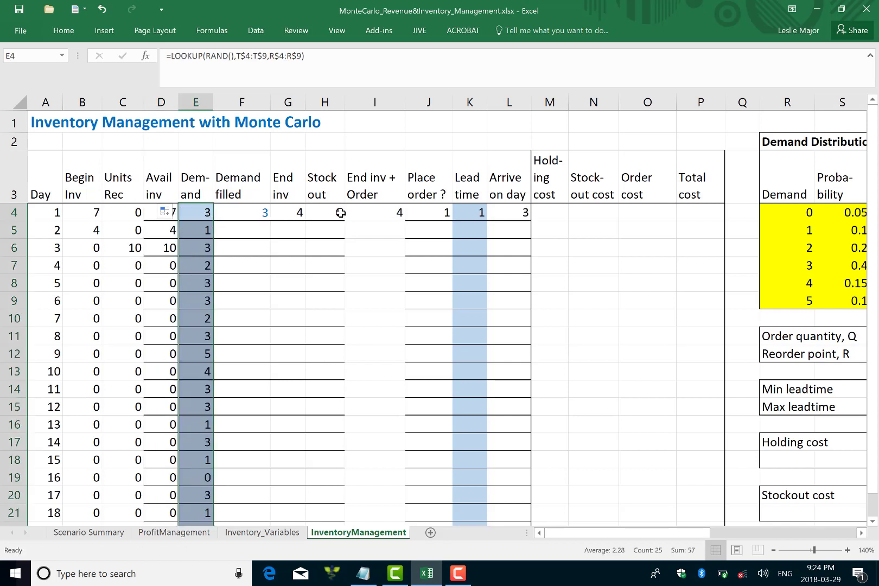
Step: Copy the Demand filled, End inv and Stock out formulas from row 4 down to row 28
left_click(239, 209)
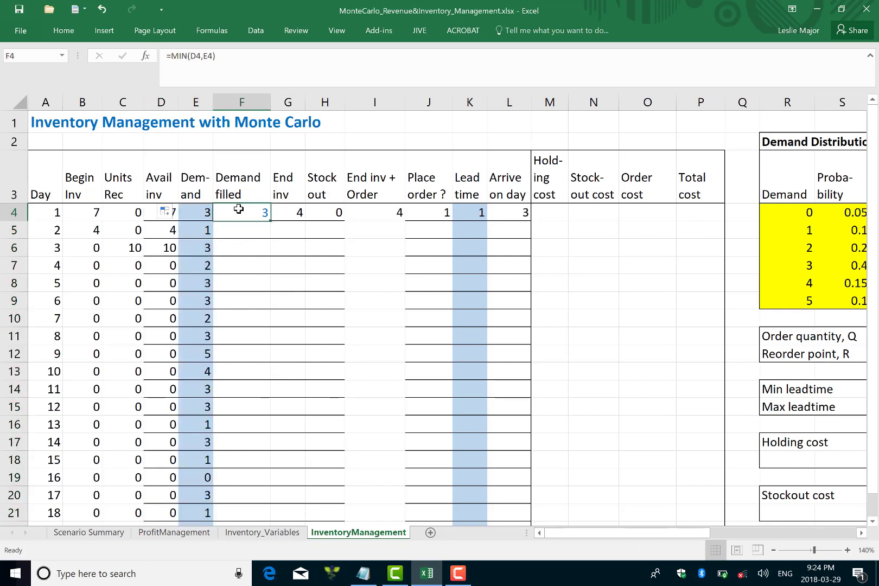
double_click(269, 220)
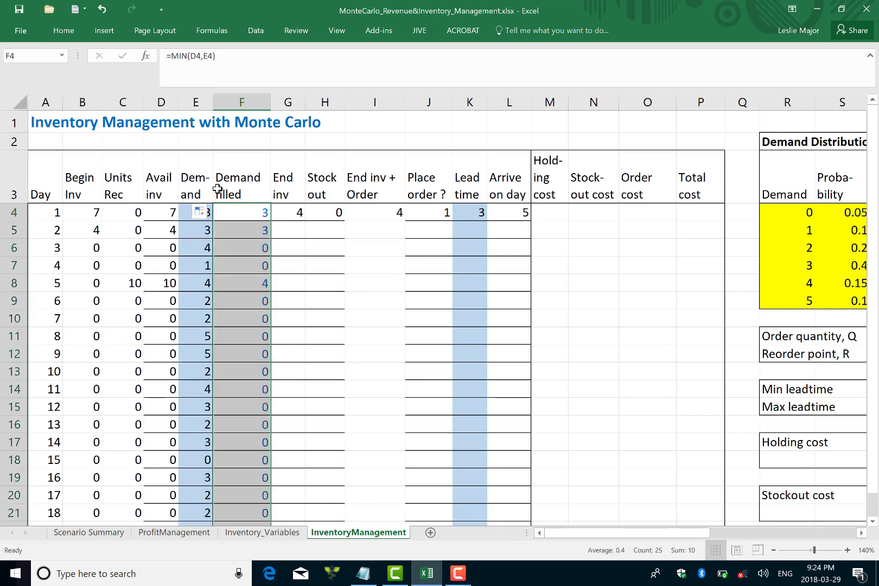
left_click(289, 211)
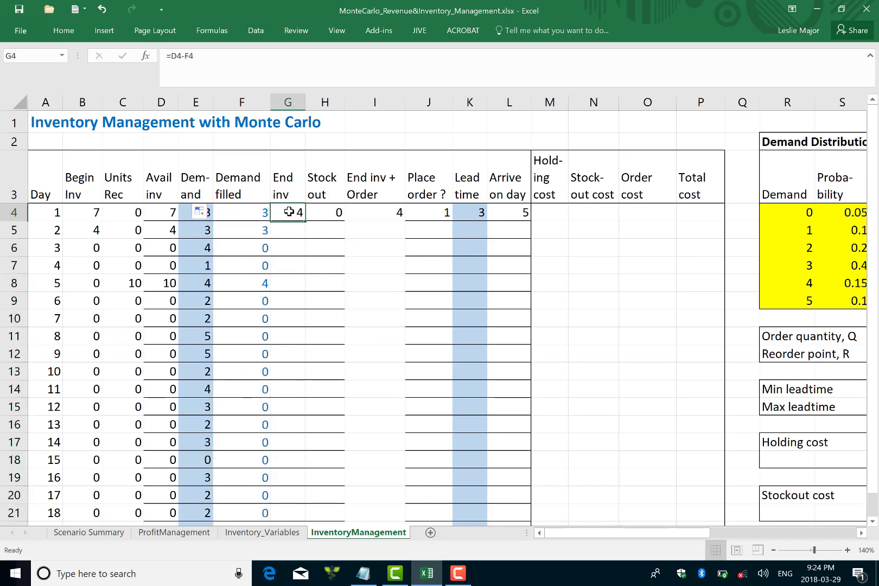
double_click(306, 219)
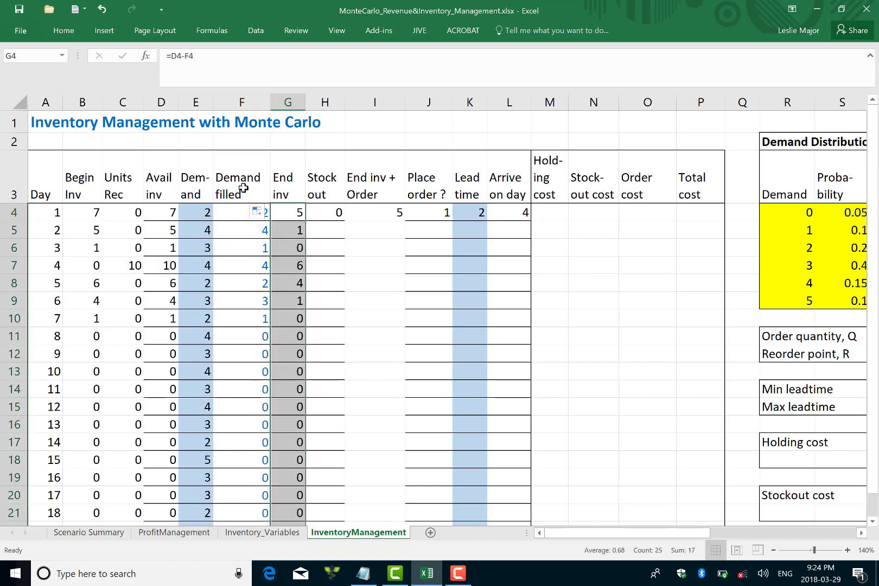
left_click(332, 213)
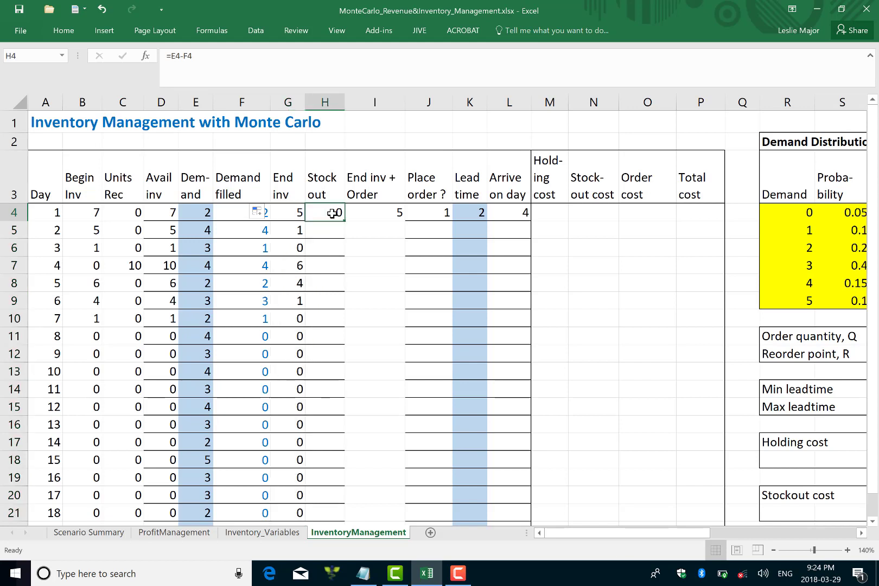
double_click(342, 221)
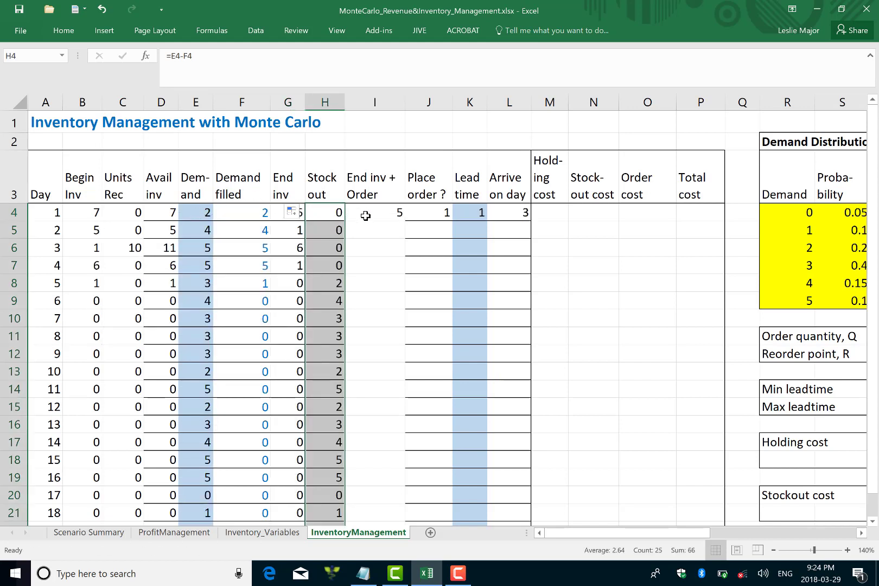
left_click(363, 214)
Step: Build day 2's End inv + Order formula =I4-F5+J4*T11 in I5
left_click(365, 228)
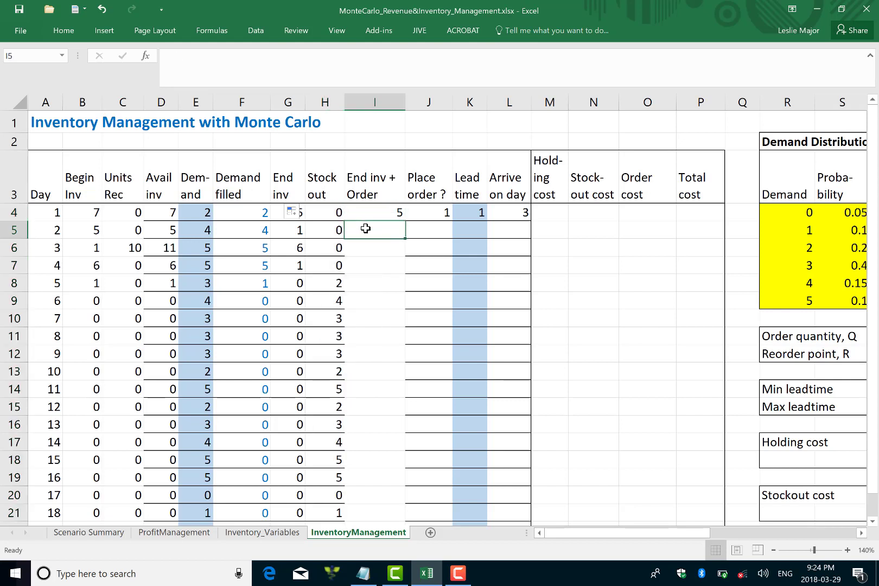
type("=")
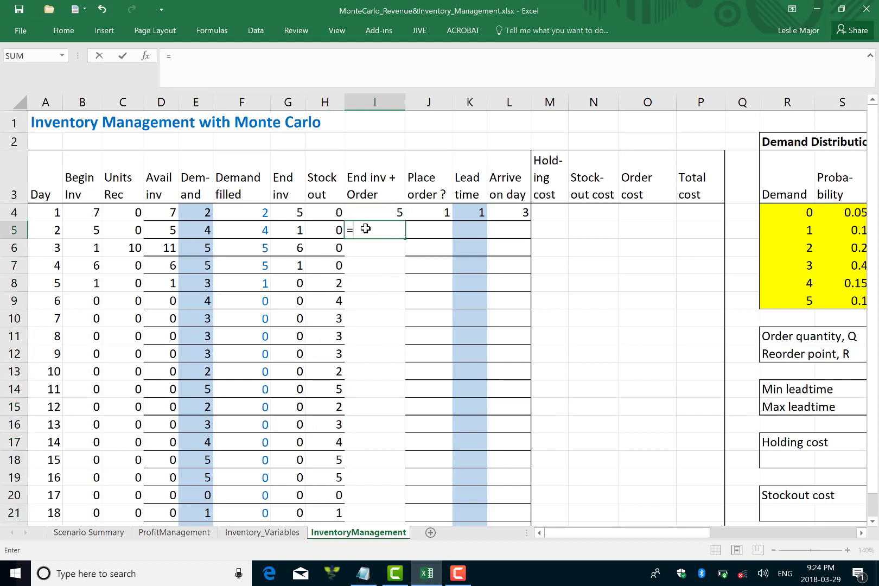
left_click(394, 211)
type("-")
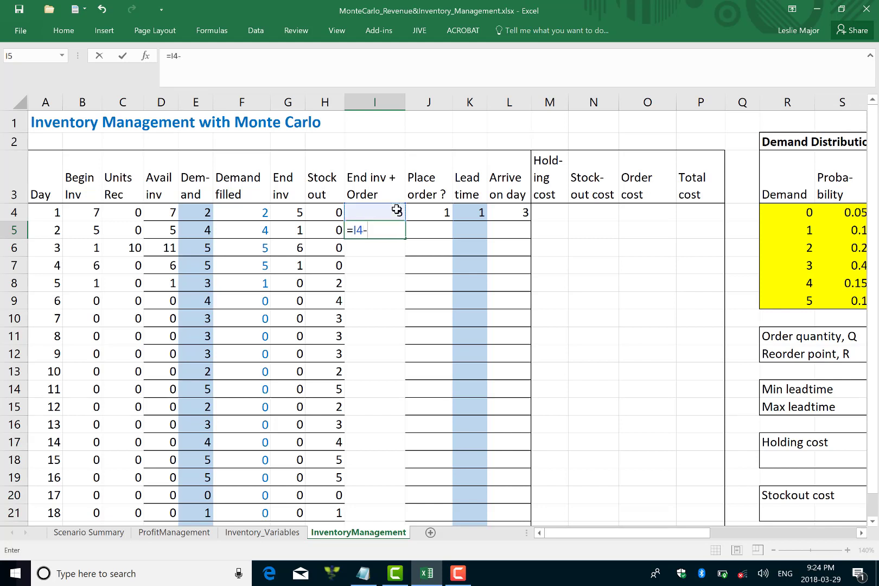
left_click(248, 230)
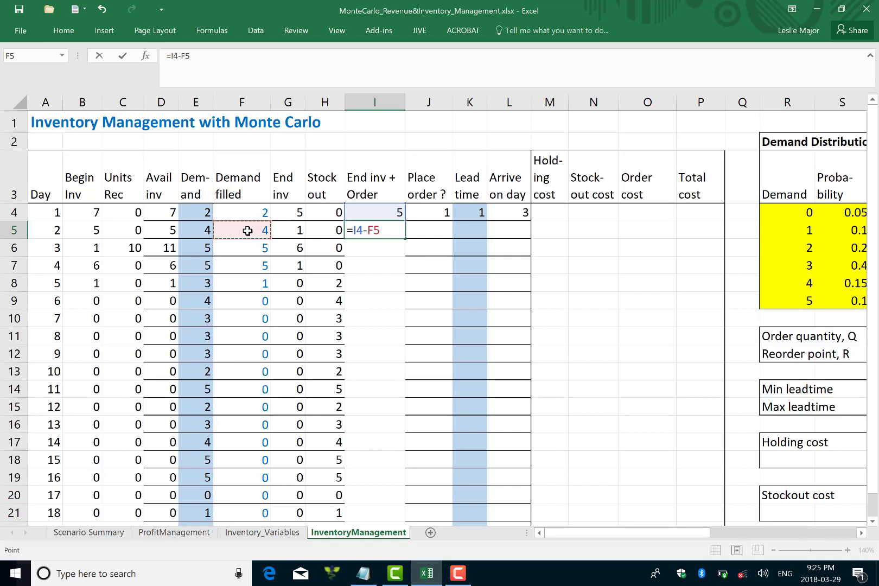
type("+")
left_click(443, 214)
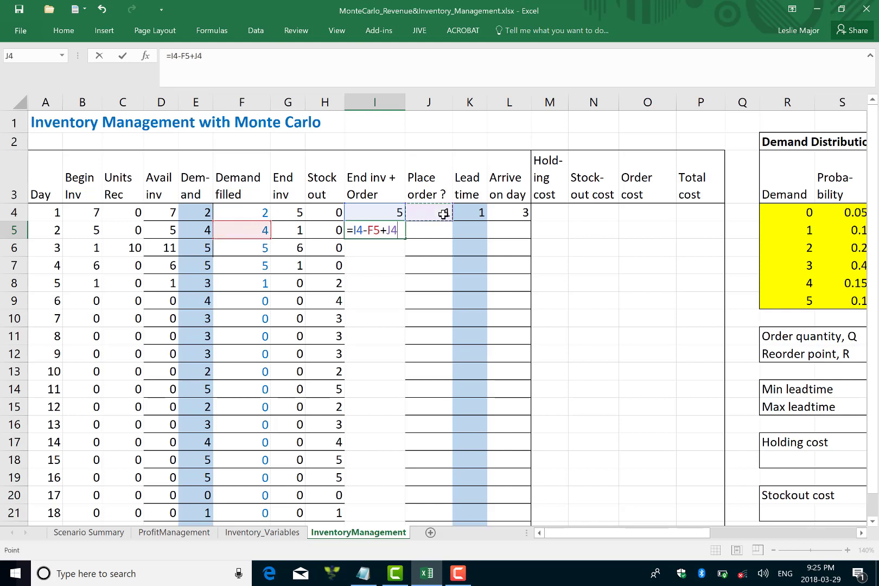
type("*")
scroll(499, 214, "right", 3)
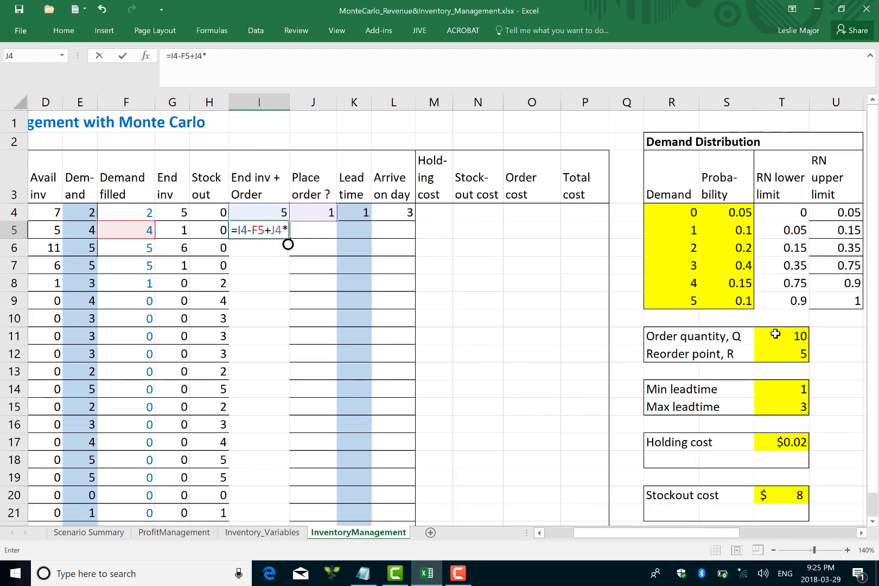
left_click(775, 333)
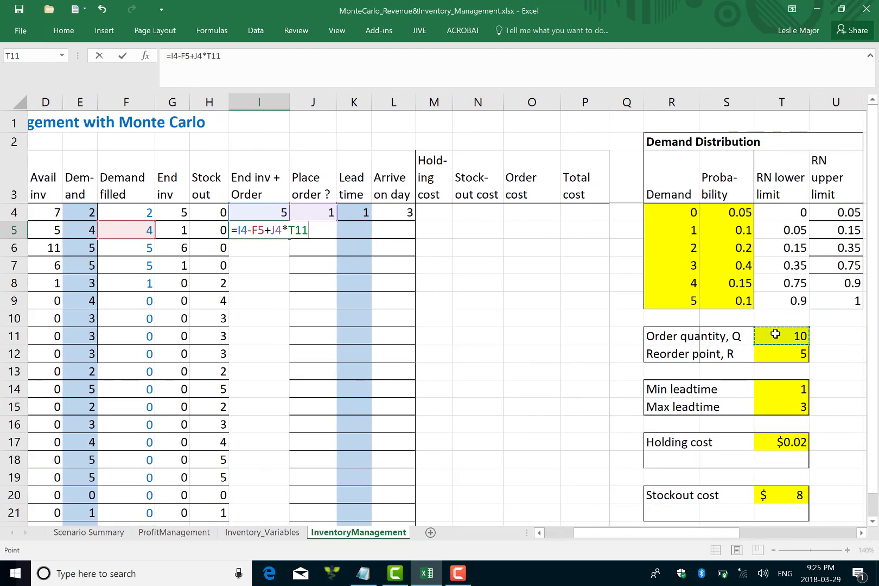
Step: Lock the order quantity's row as T$11 and confirm the formula
left_click(209, 54)
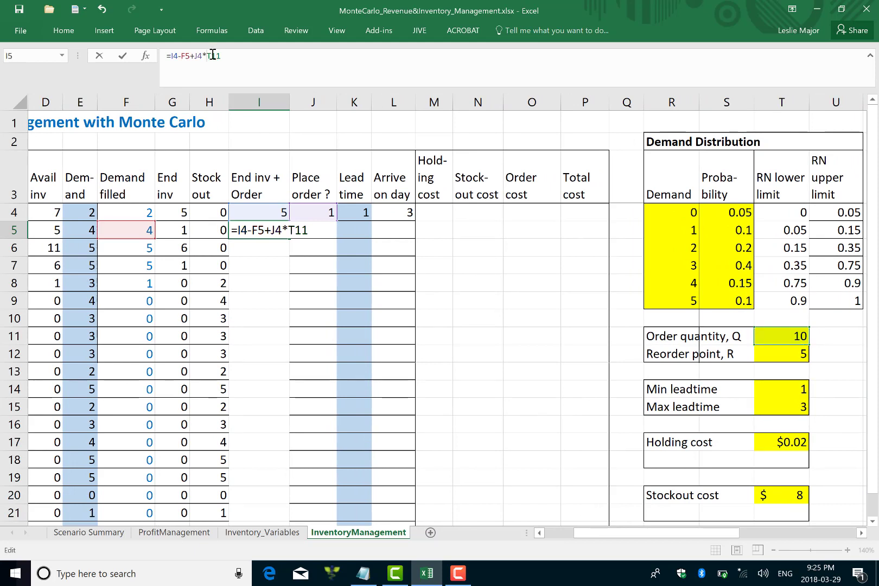
left_click(293, 234)
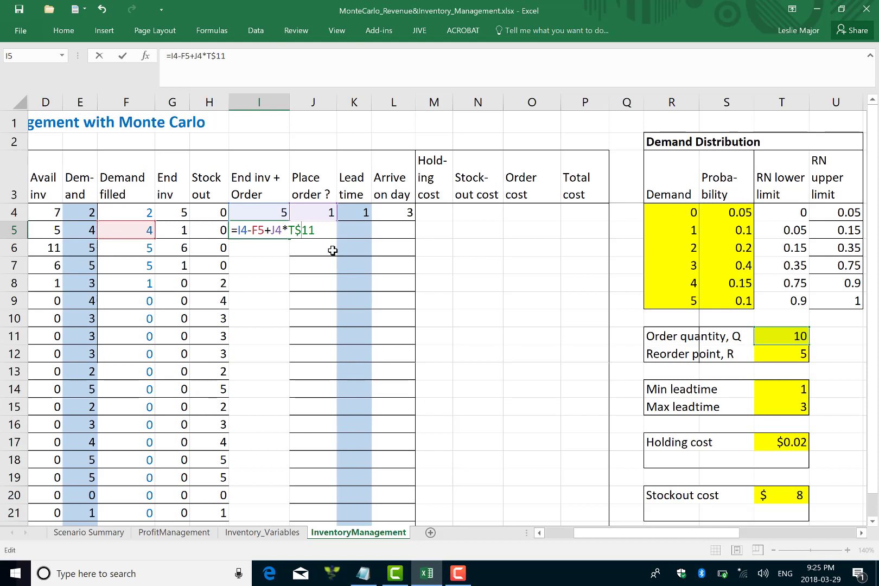
key("ctrl+Return")
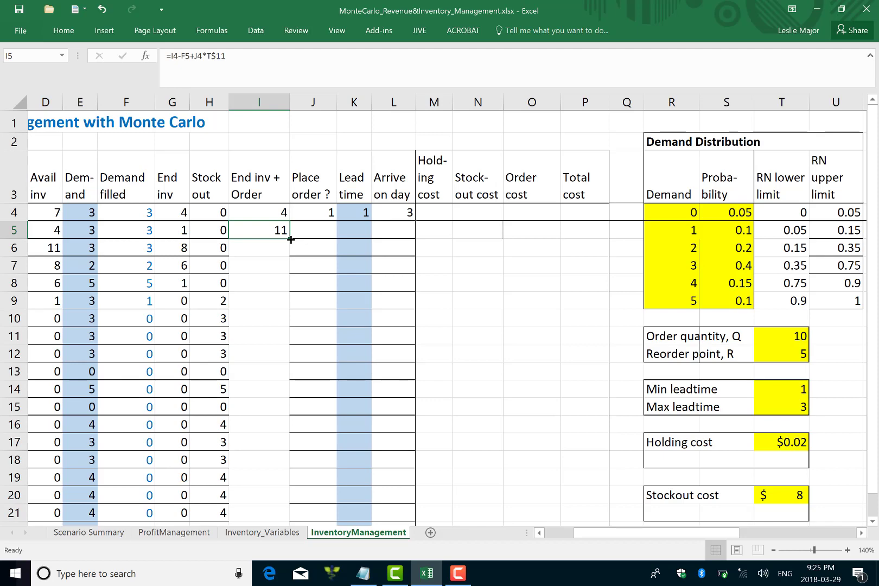
Step: Copy the I5 End inv + Order formula down to row 28 as plain Copy Cells
left_click_drag(289, 238, 324, 506)
left_click(389, 324)
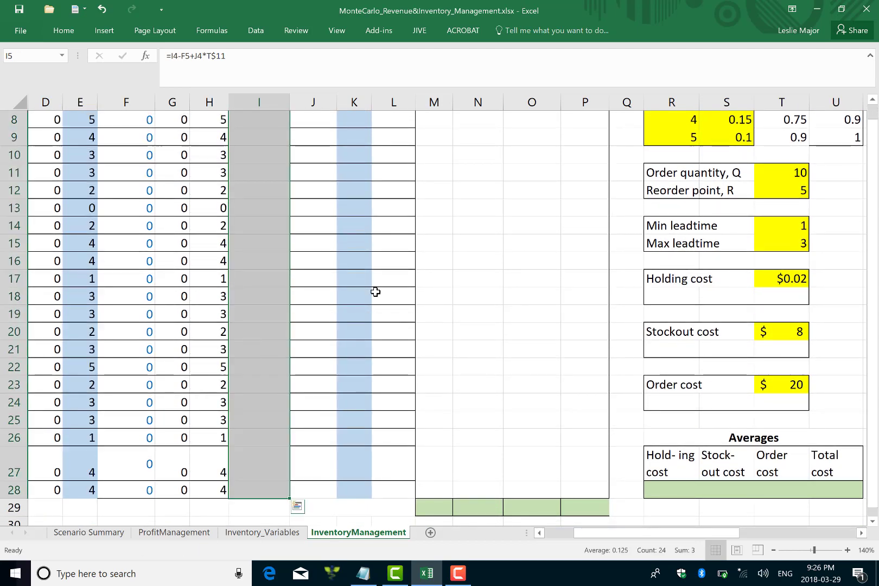
scroll(372, 262, "up", 2)
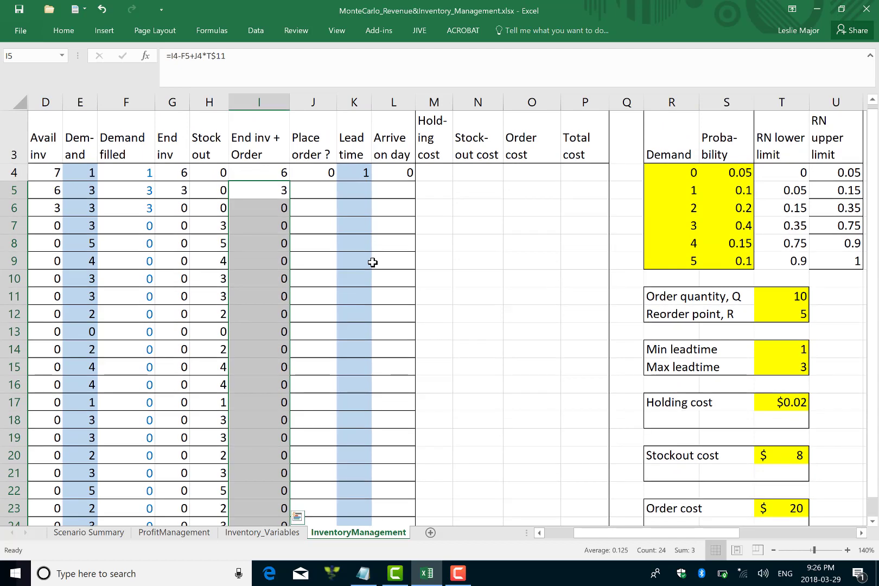
scroll(372, 262, "right", 1)
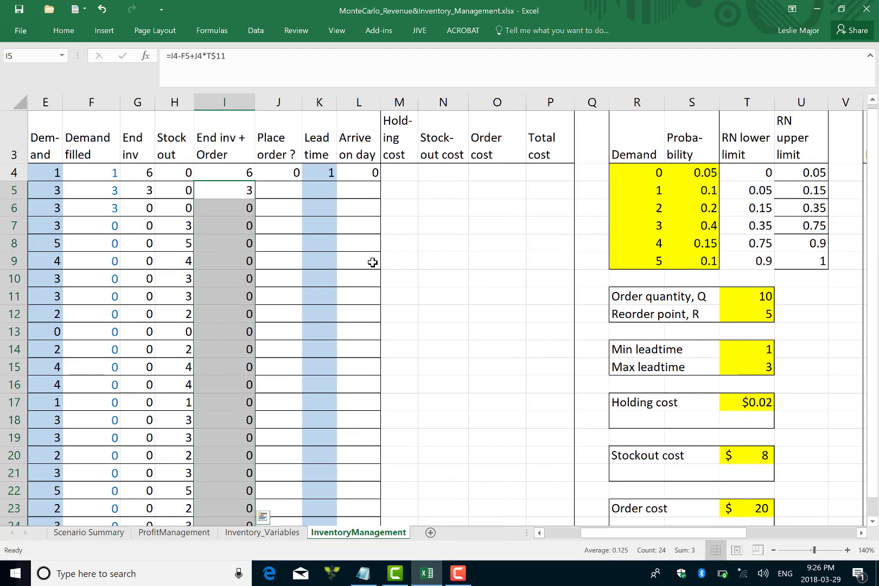
Step: Fill the Place order?, Lead time and Arrive on day formulas down all 25 days
left_click(291, 178)
double_click(302, 184)
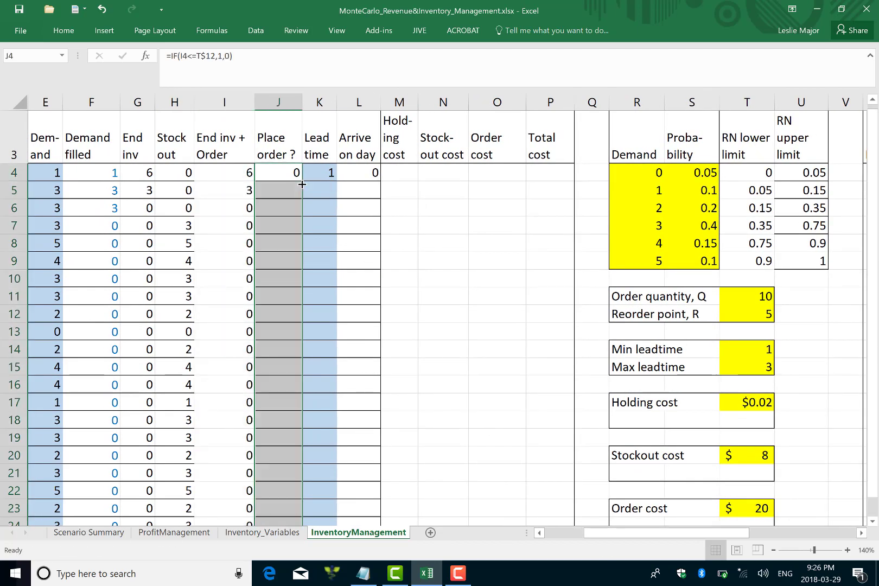
left_click(318, 178)
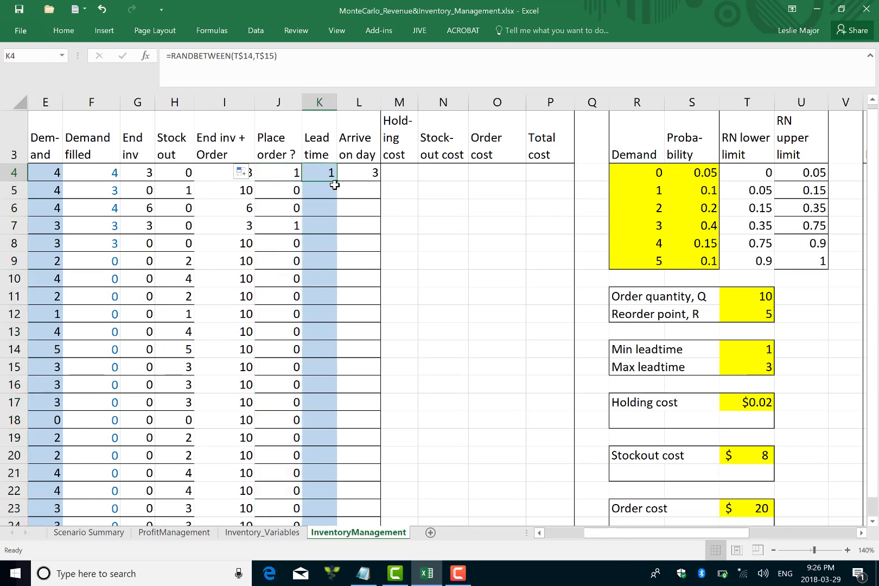
double_click(337, 184)
left_click(356, 178)
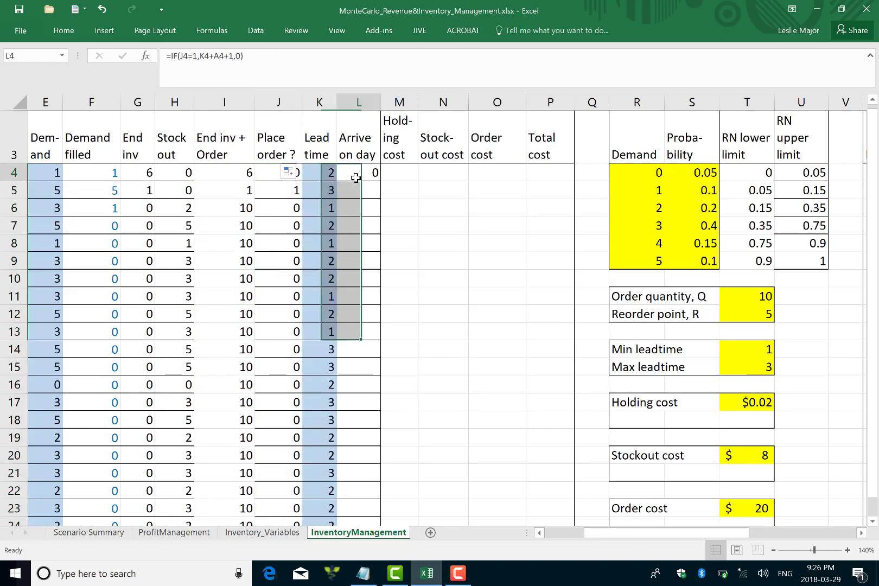
double_click(379, 181)
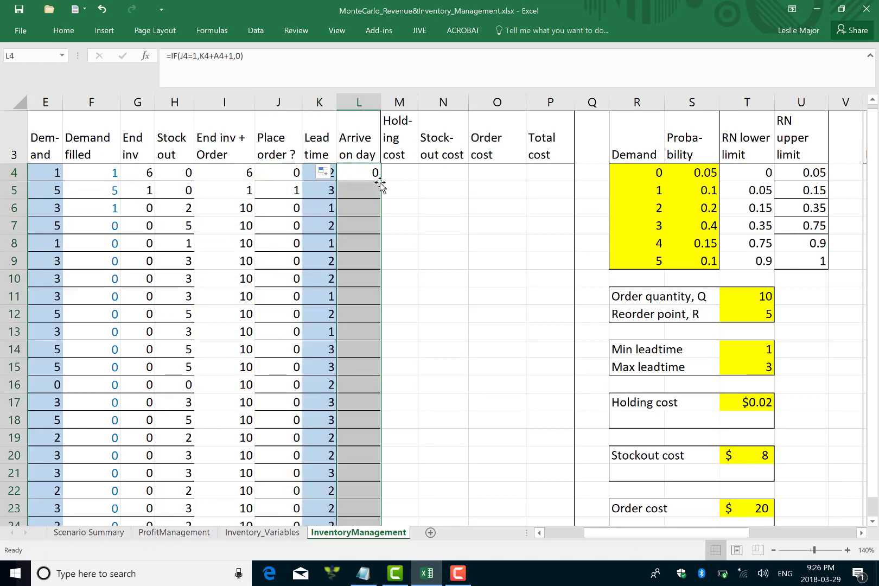
Step: Scroll through the filled table to review the order and arrival days
scroll(240, 214, "left", 3)
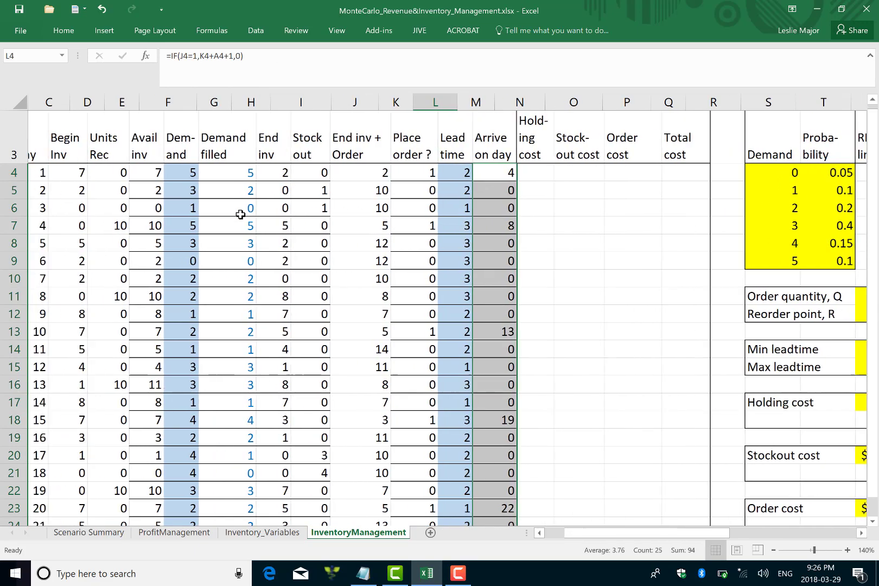
scroll(241, 215, "up", 1)
scroll(240, 215, "down", 2)
scroll(241, 215, "down", 1)
scroll(240, 215, "up", 2)
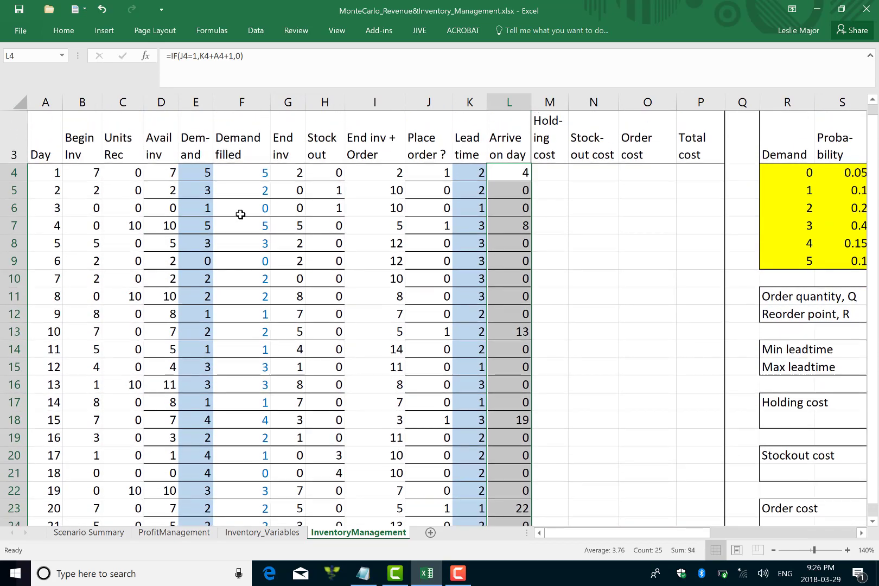
scroll(240, 214, "down", 4)
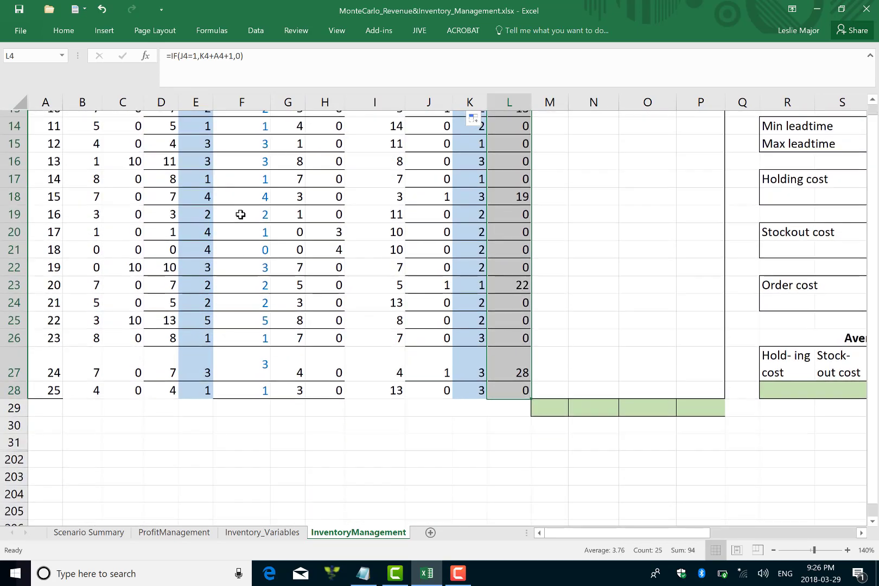
scroll(241, 214, "up", 3)
scroll(240, 215, "up", 1)
scroll(240, 214, "down", 1)
scroll(241, 215, "down", 2)
scroll(240, 215, "up", 3)
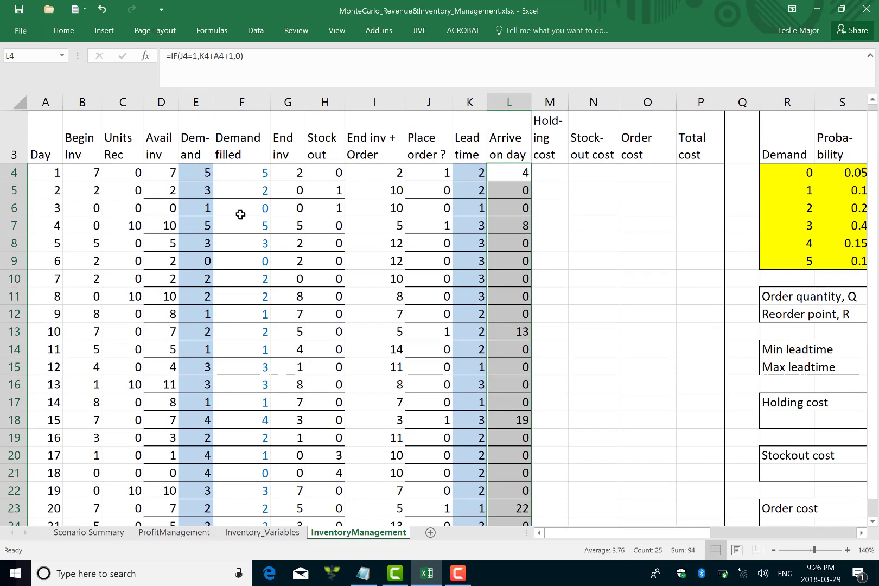
scroll(241, 215, "right", 3)
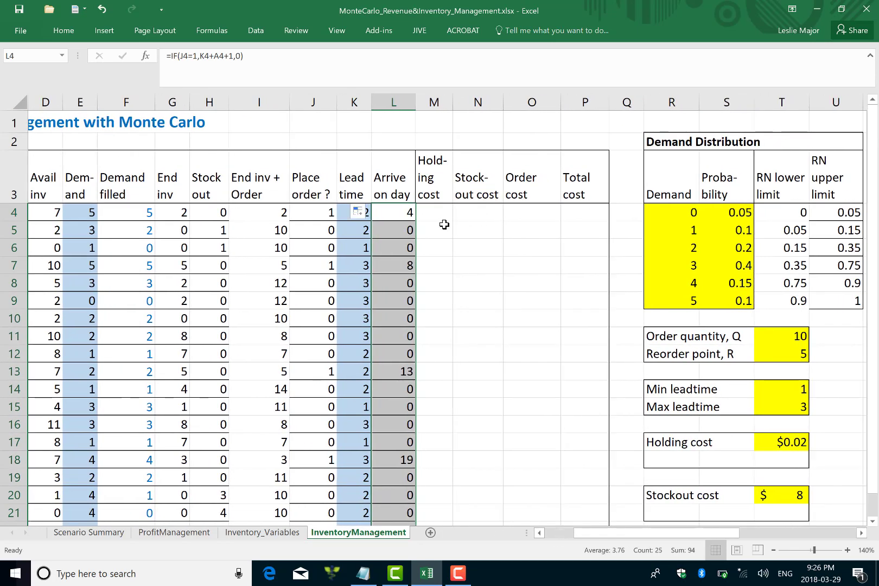
Step: Enter day 1's holding cost =G4*T$17 in M4
left_click(443, 212)
type("=")
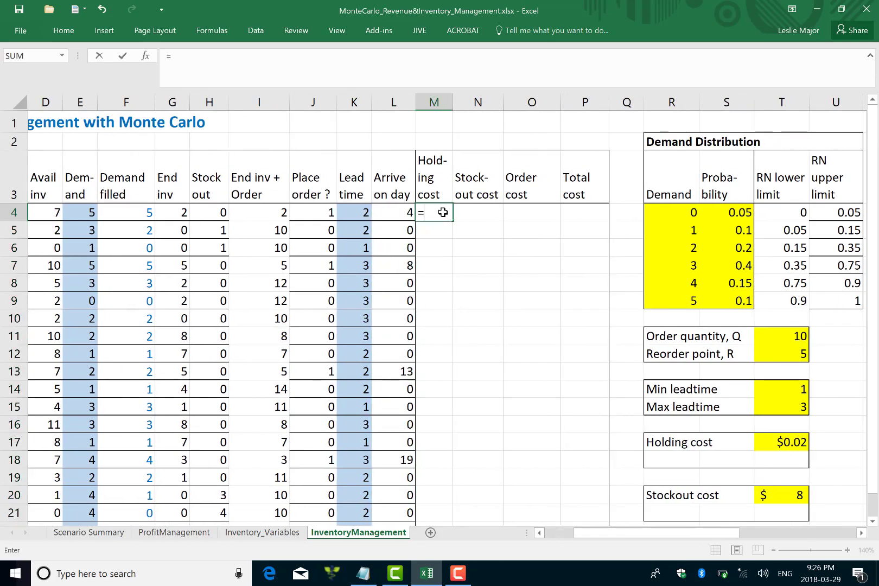
left_click(179, 208)
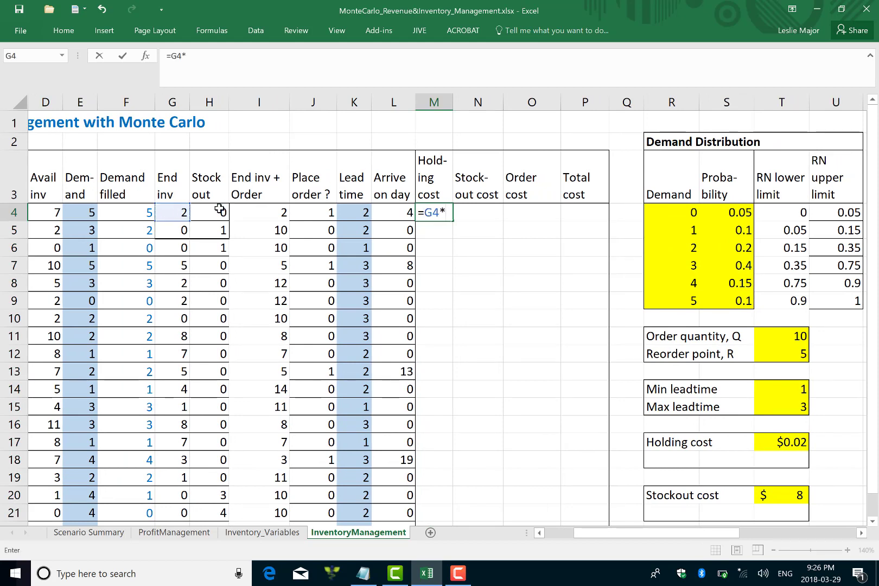
left_click(779, 438)
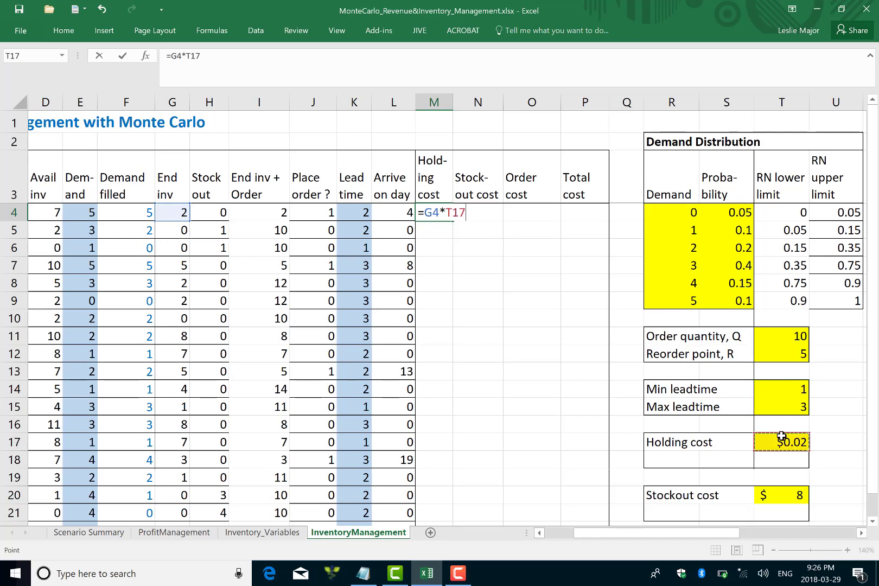
left_click(456, 212)
key("F4")
key("Return")
Step: Enter day 1's stockout cost =H4*T$20 in N4
left_click(457, 211)
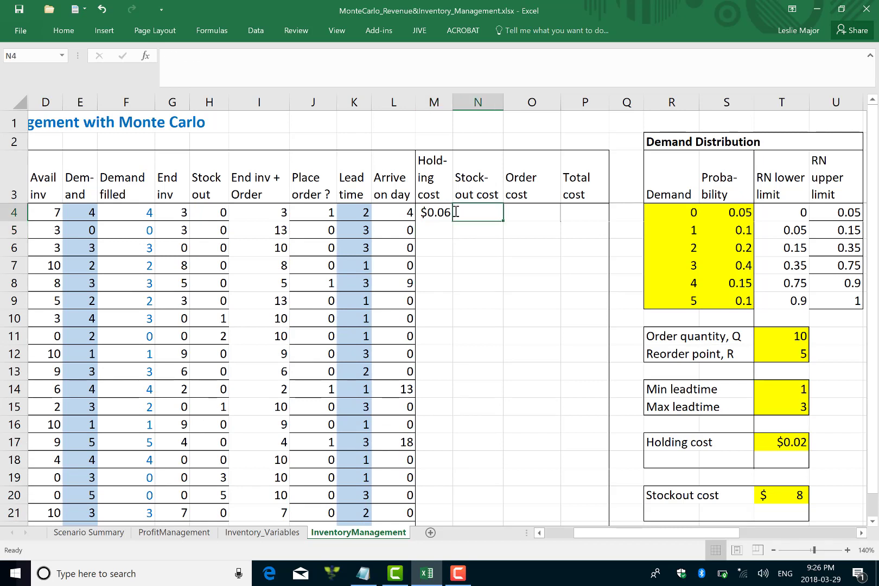
type("=")
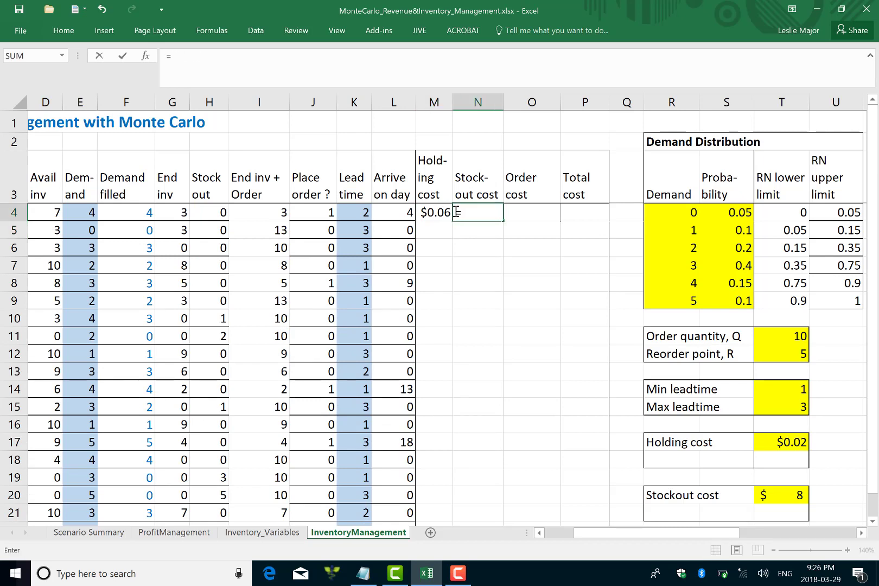
left_click(210, 211)
type("*")
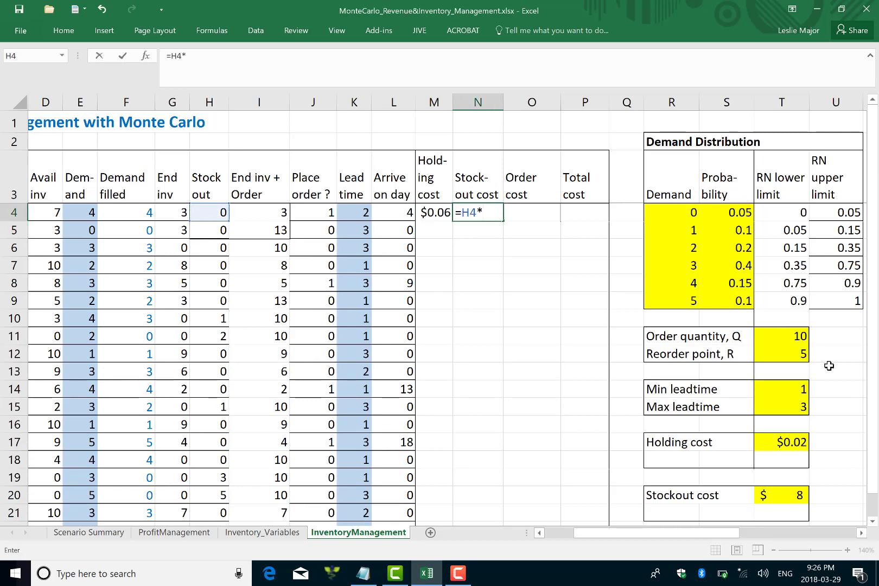
left_click(792, 494)
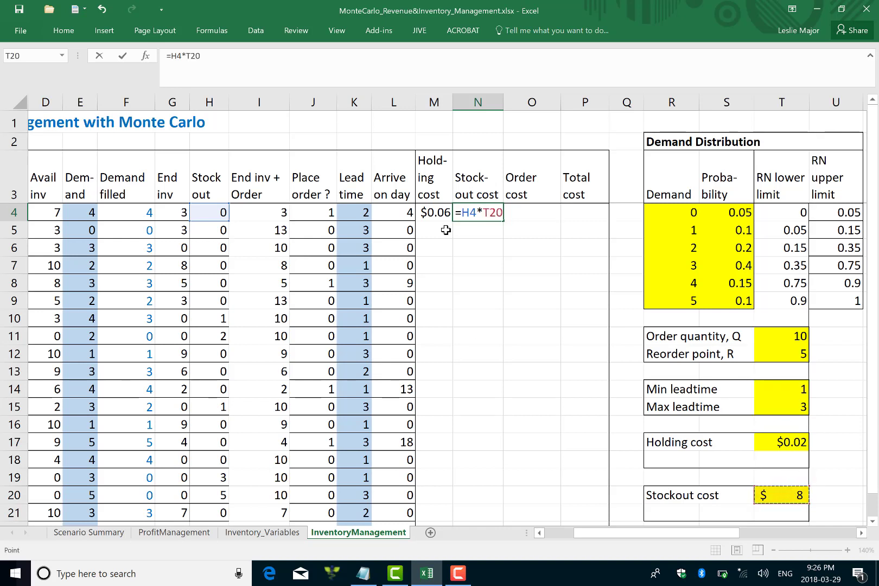
left_click(489, 215)
left_click(489, 214)
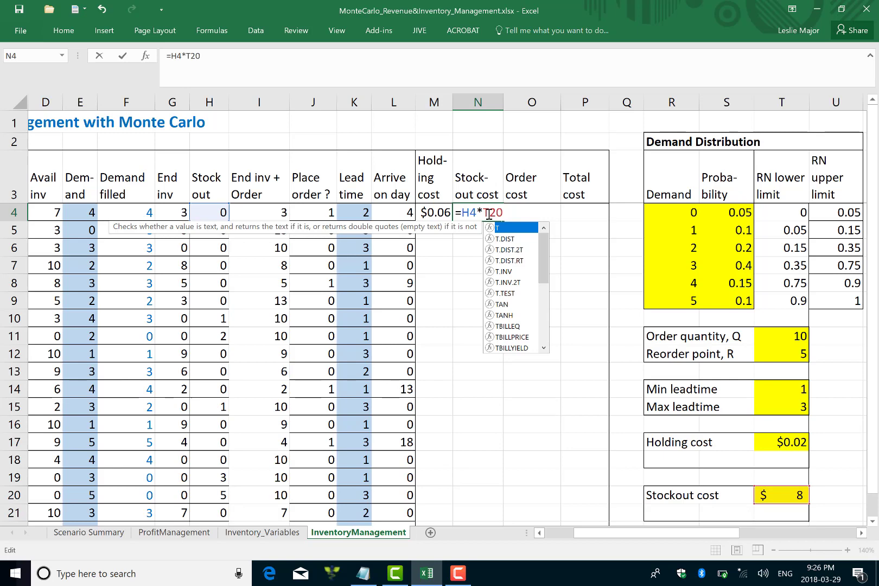
type("$")
key("Tab")
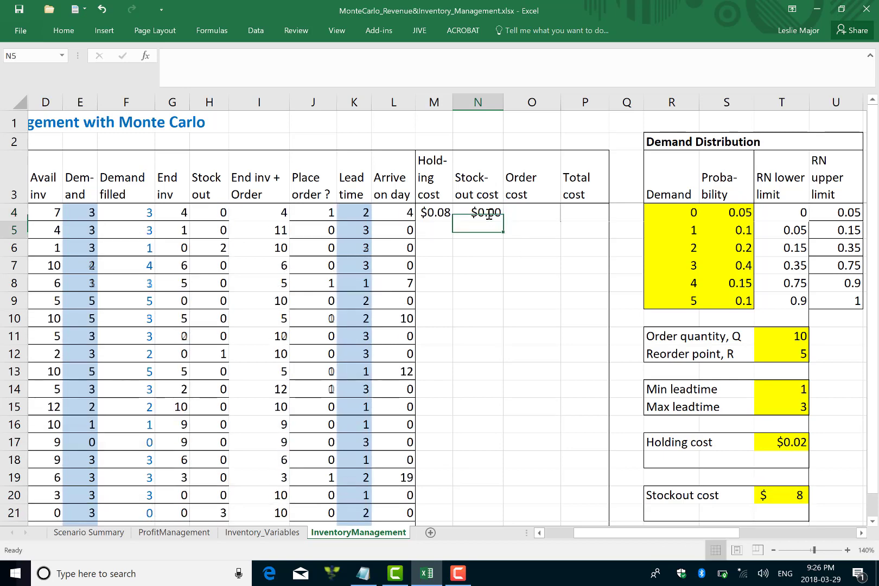
Step: Enter day 1's order cost =J4*T$23 in O4
type("=")
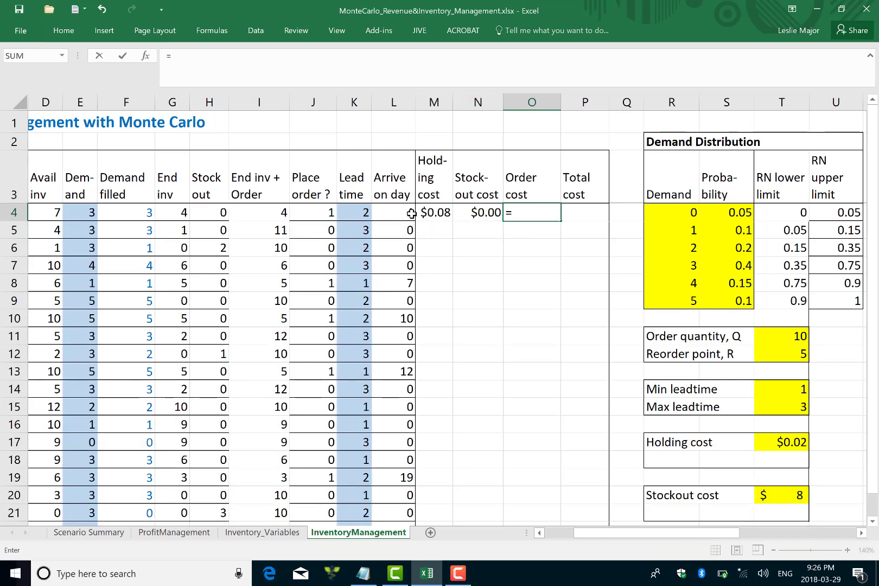
left_click(321, 214)
type("*")
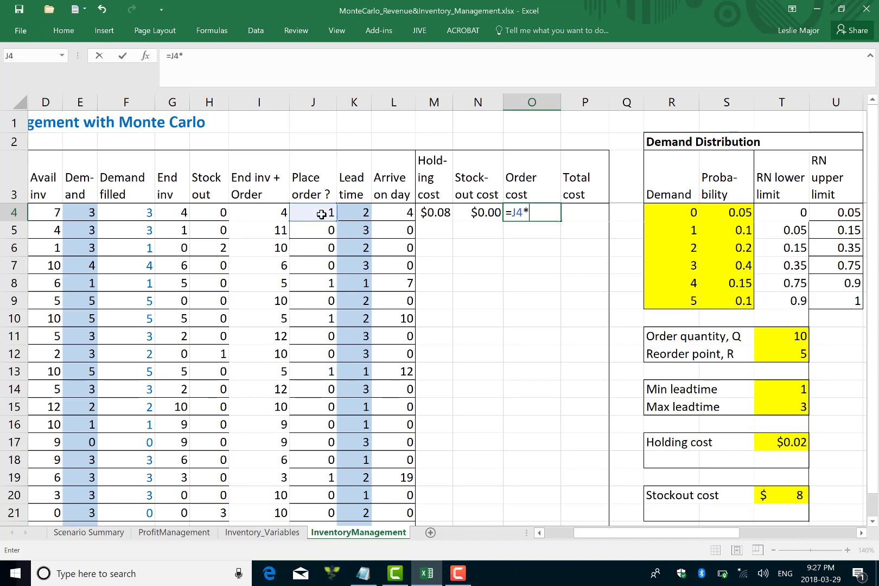
scroll(796, 454, "down", 1)
left_click(796, 455)
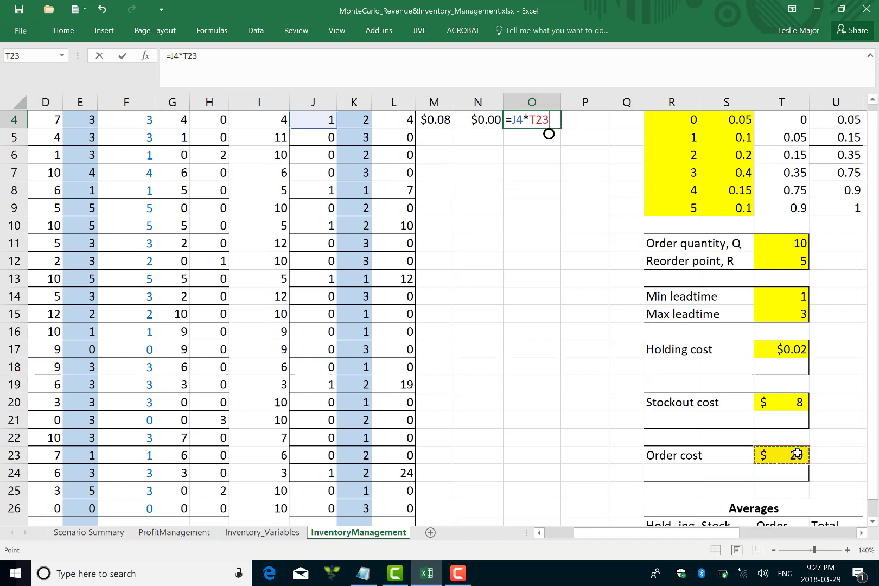
left_click(533, 125)
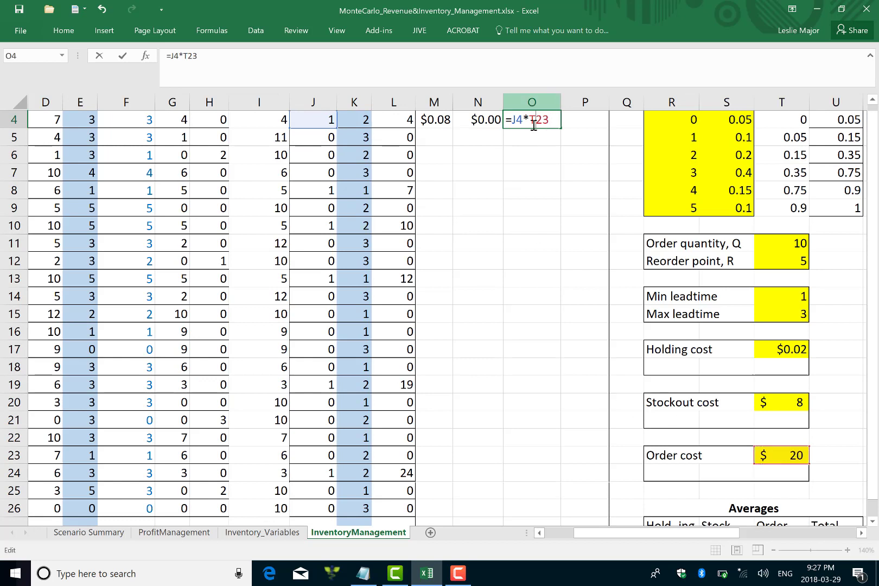
type("$")
key("Return")
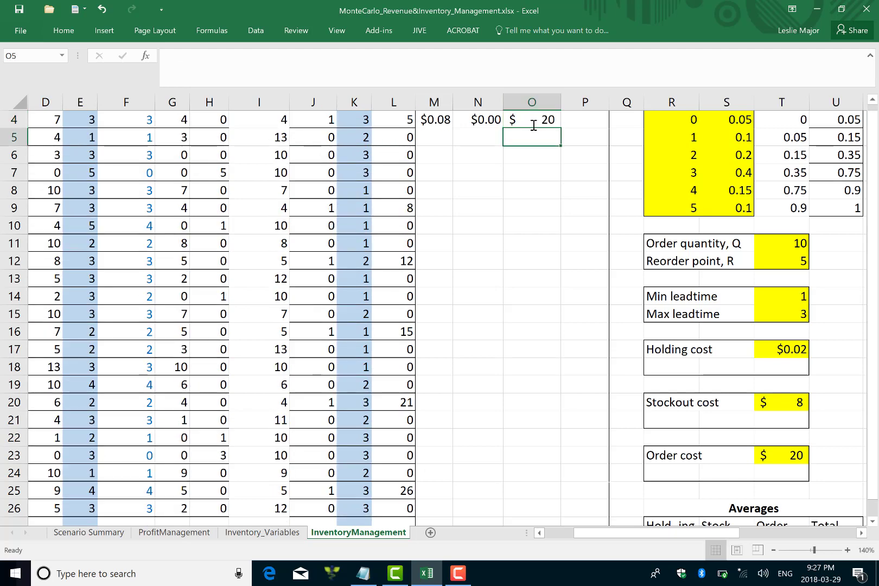
Step: Add the day 1 Total cost =SUM(M4:O4) in P4, giving $20.08
scroll(219, 202, "up", 1)
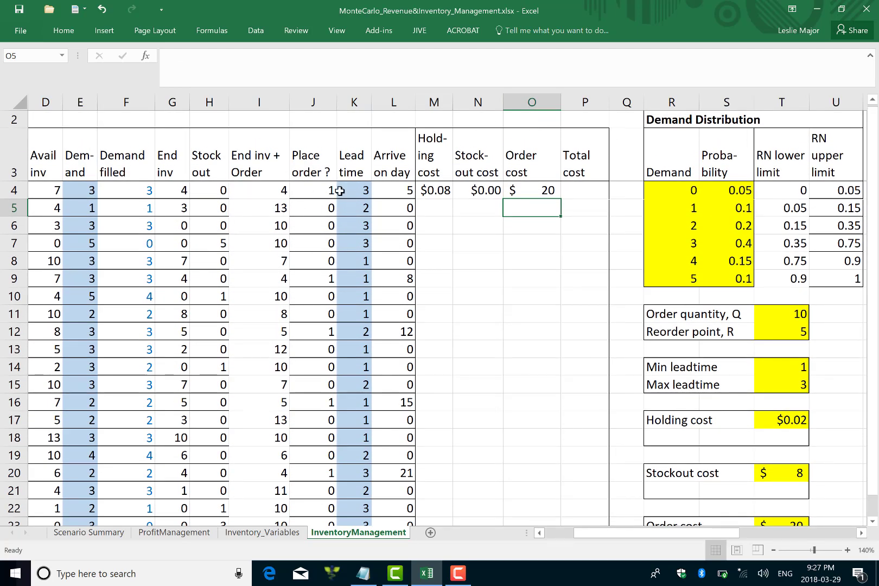
left_click(574, 189)
type("=sum(")
left_click(437, 187)
key("shift+Right")
key("shift+Right")
type(")")
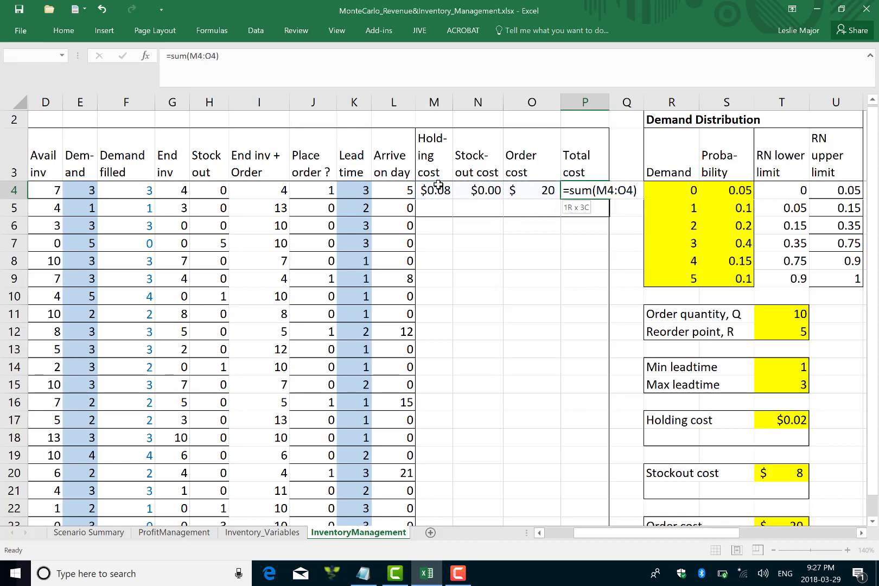
key("Return")
key("Up")
key("Left")
key("Left")
key("Left")
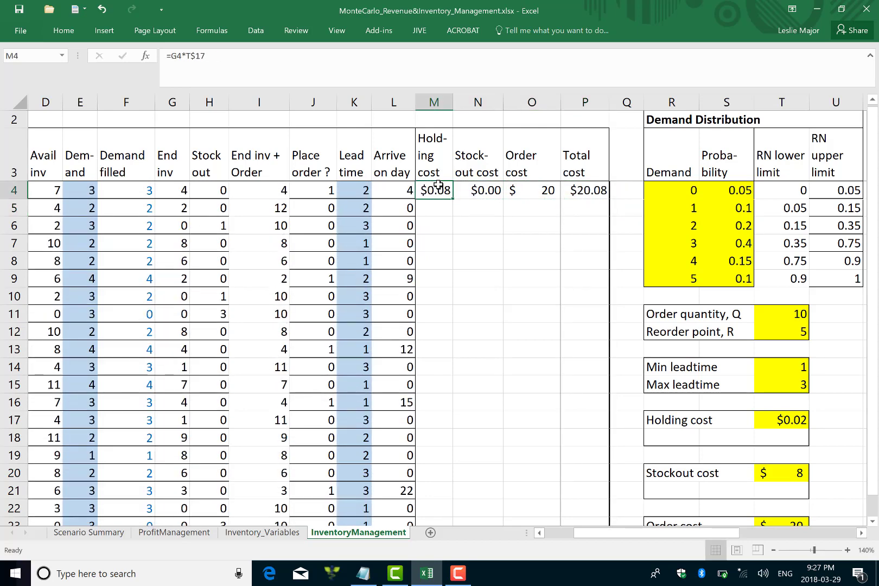
Step: Fill the four cost formulas in M4:P4 down through row 28
key("shift+Right")
key("shift+Right")
key("shift+Right")
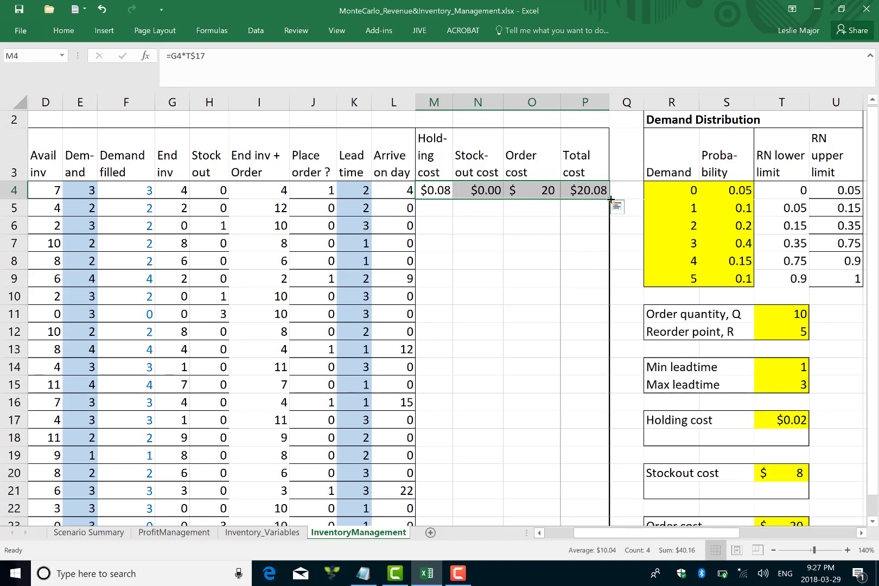
double_click(610, 199)
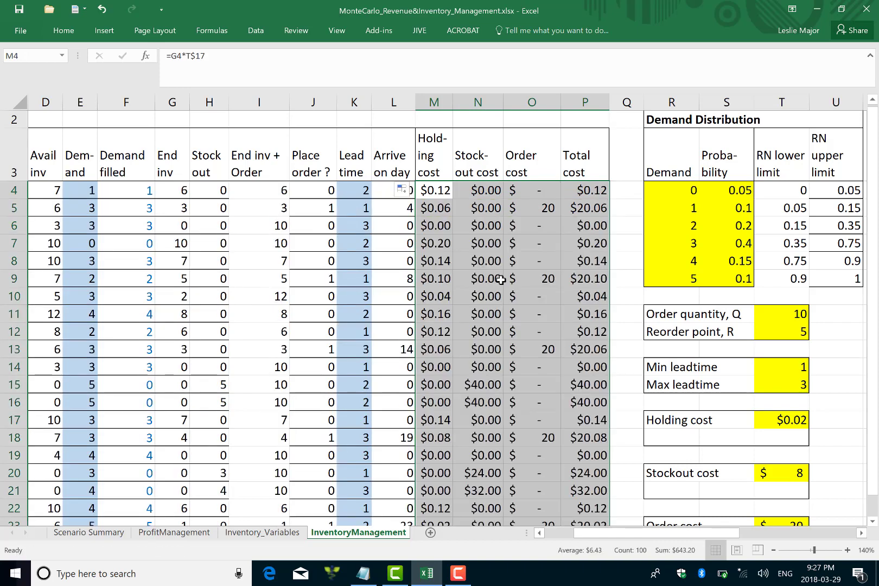
scroll(501, 279, "down", 3)
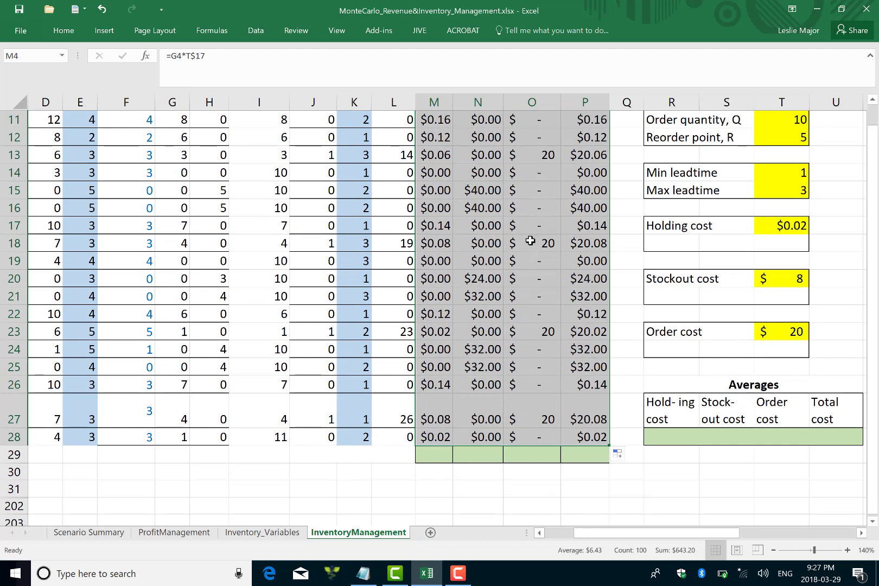
Step: Total each cost column in row 29 with =SUM(M4:M28), copied into N29, O29 and P29
left_click(436, 456)
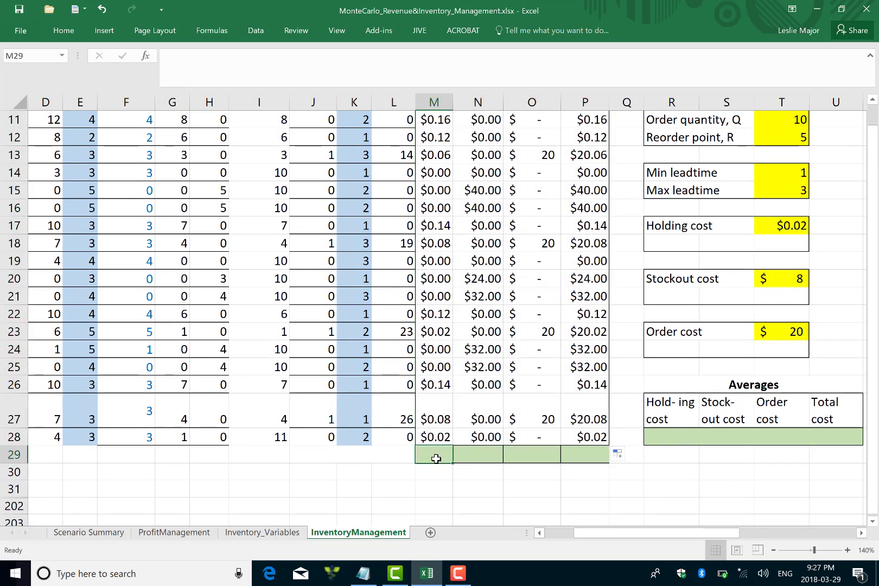
type("=sum(")
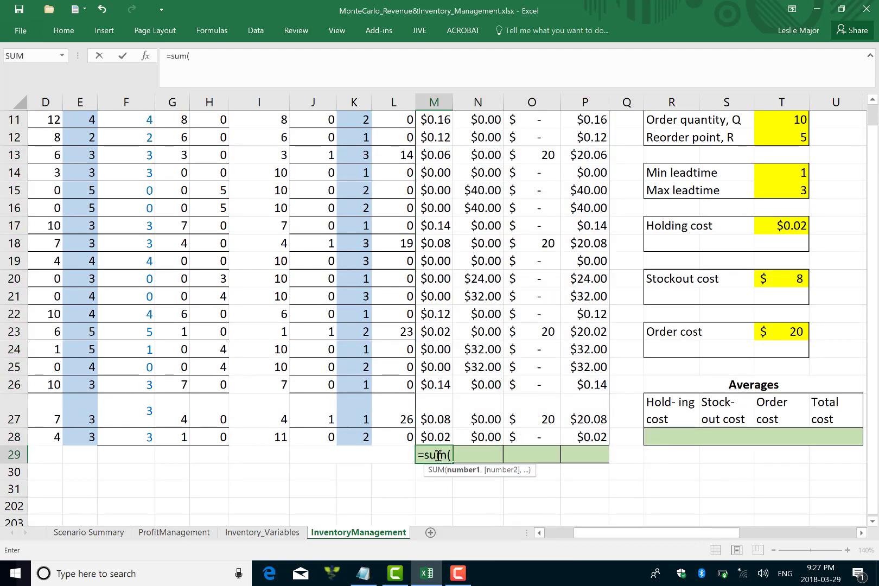
left_click(441, 437)
key("ctrl+shift+Up")
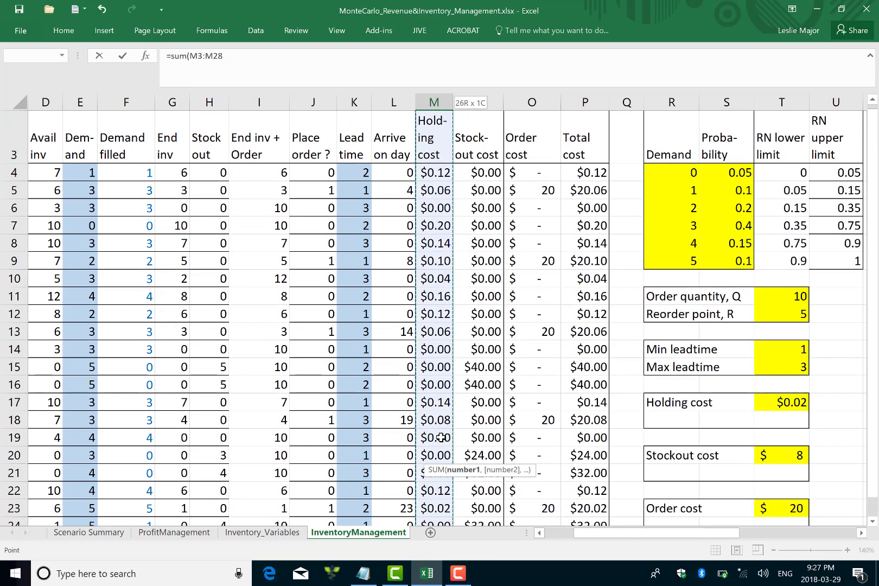
key("ctrl+Return")
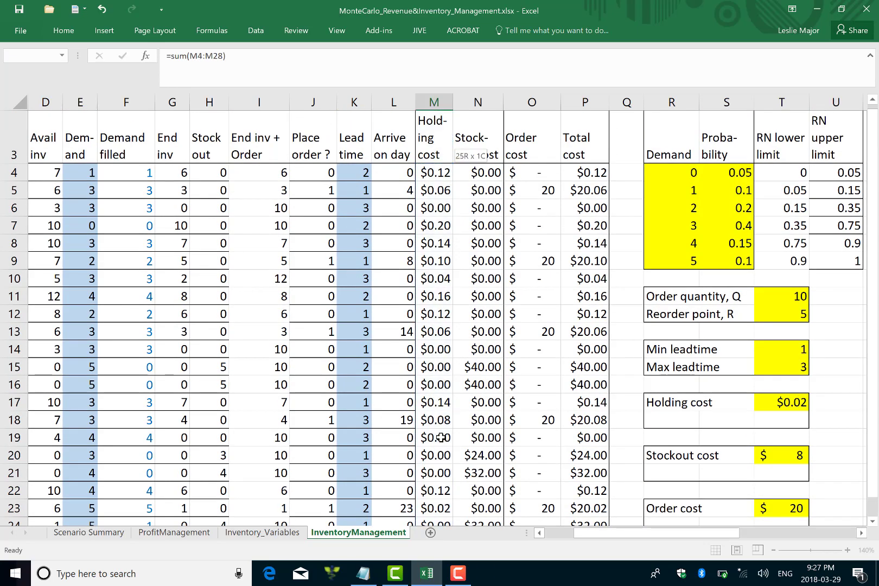
key("ctrl+c")
key("Right")
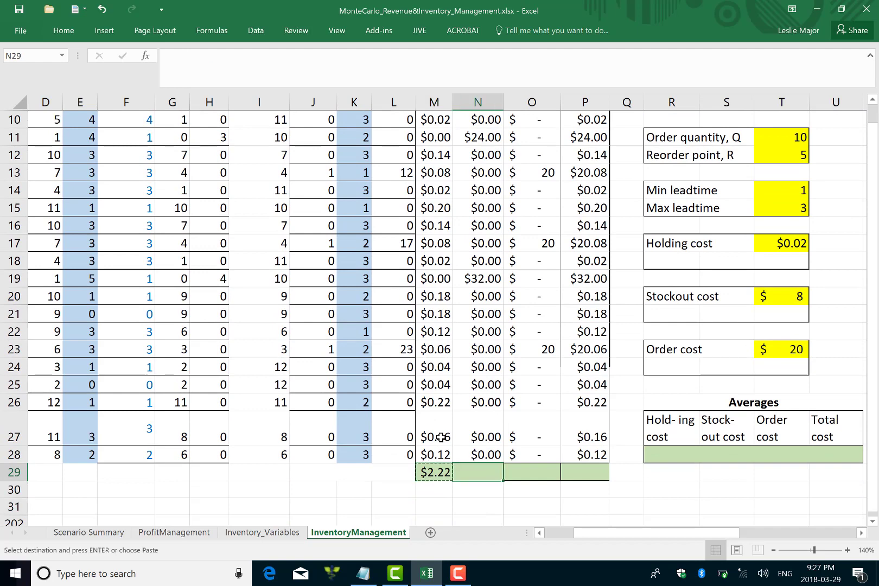
key("ctrl+v")
key("Right")
key("ctrl+v")
key("Right")
key("ctrl+v")
key("Right")
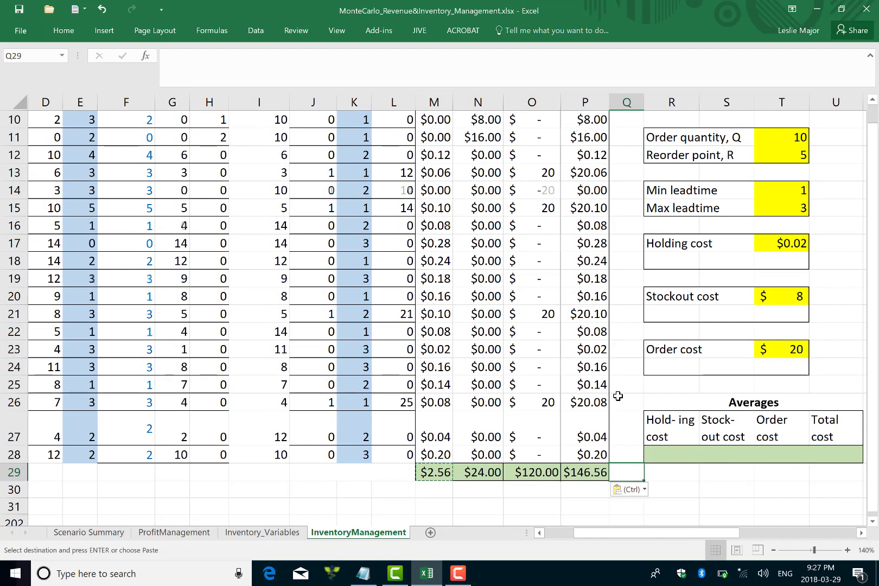
Step: Link run 1's holding cost in X4 to the total holding cost with =M29
scroll(634, 371, "right", 3)
scroll(634, 370, "right", 1)
scroll(633, 371, "left", 3)
scroll(634, 370, "up", 3)
scroll(634, 370, "right", 5)
scroll(634, 370, "right", 4)
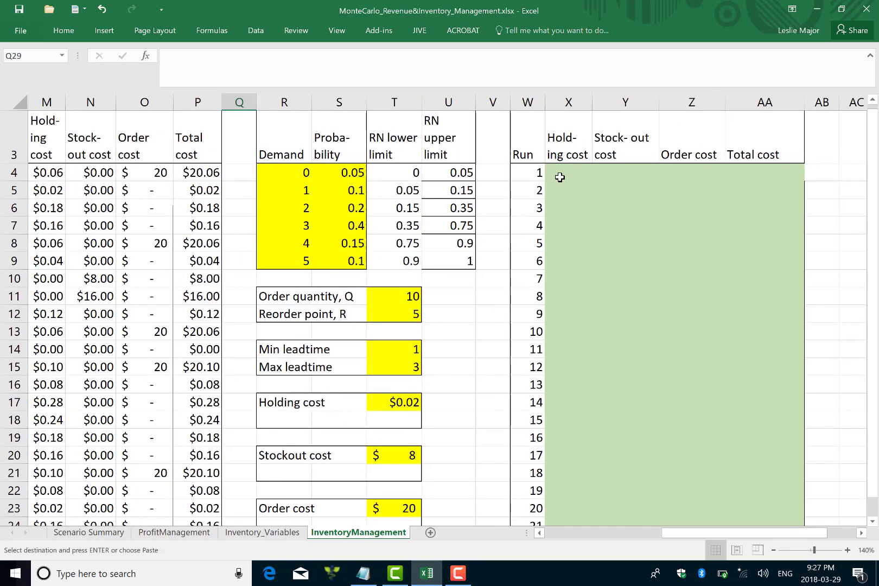
left_click(559, 177)
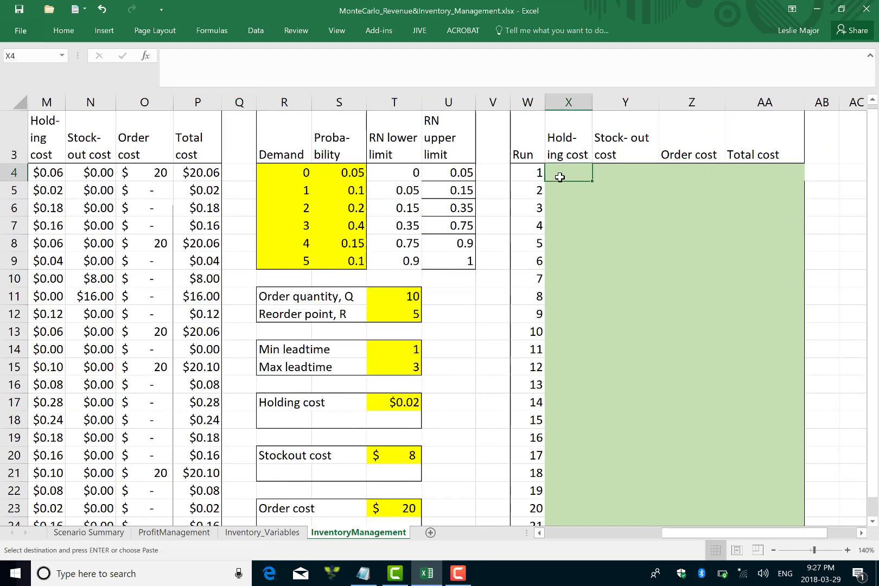
type("=")
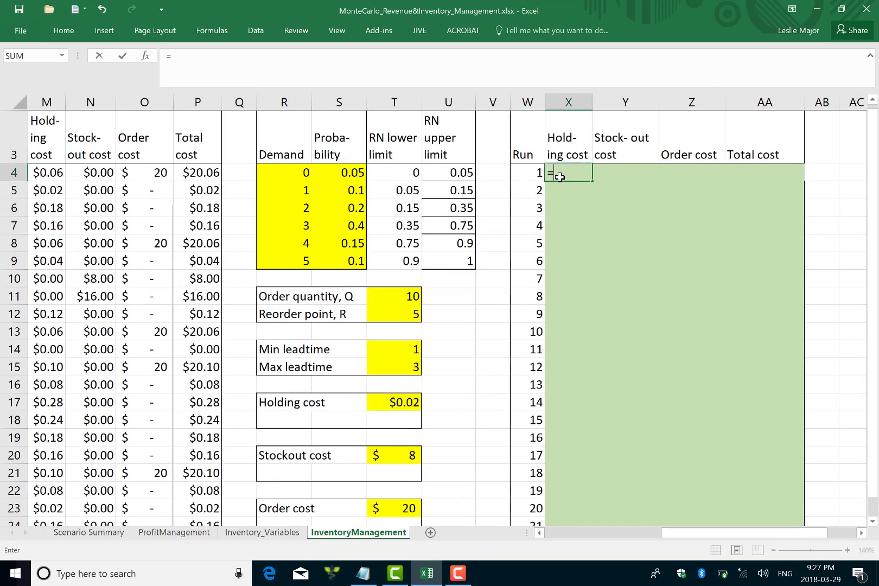
scroll(460, 223, "right", 1)
scroll(460, 222, "left", 2)
scroll(460, 222, "up", 1)
scroll(460, 222, "down", 3)
scroll(460, 223, "down", 2)
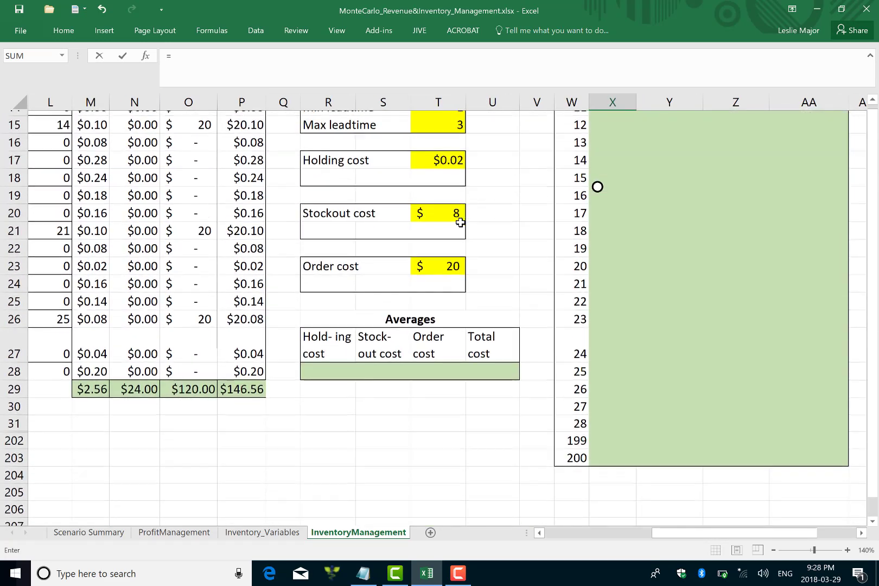
scroll(460, 222, "up", 1)
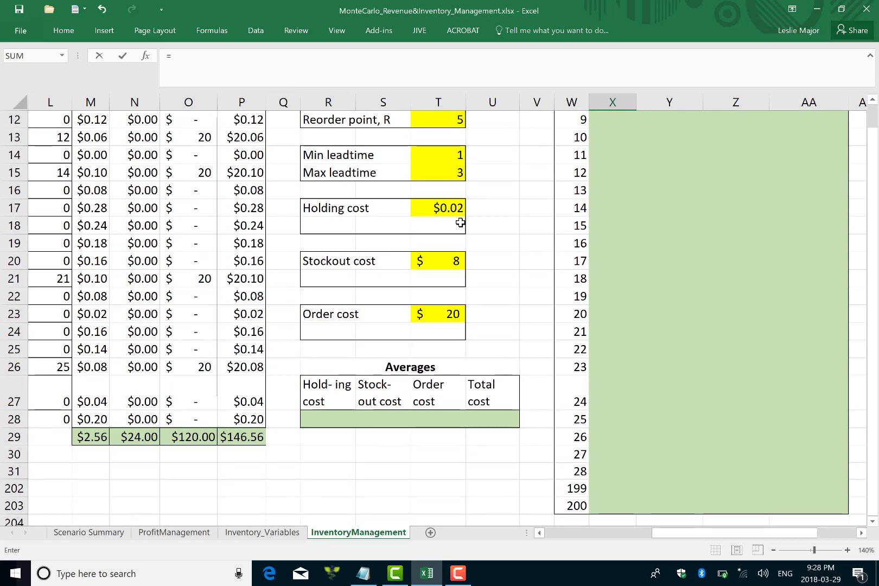
left_click(96, 438)
key("Return")
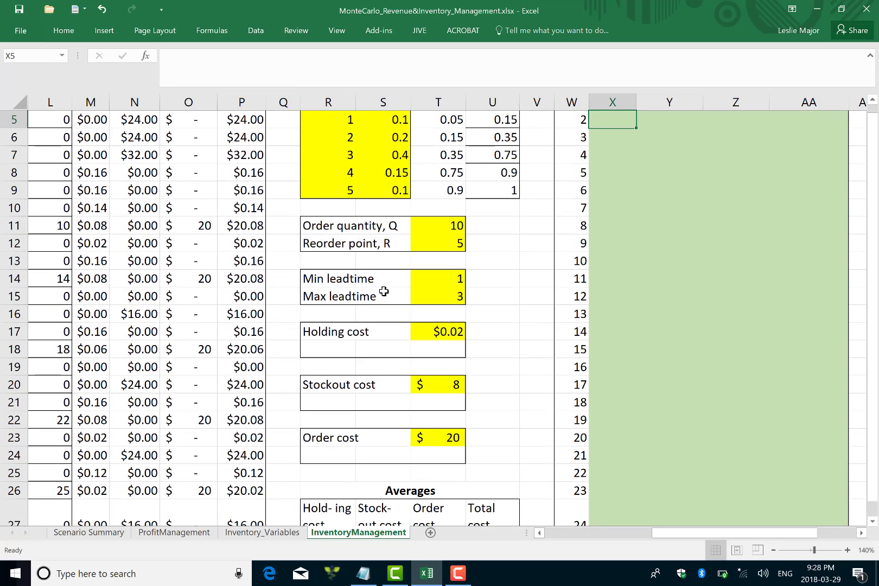
scroll(384, 291, "up", 1)
key("Up")
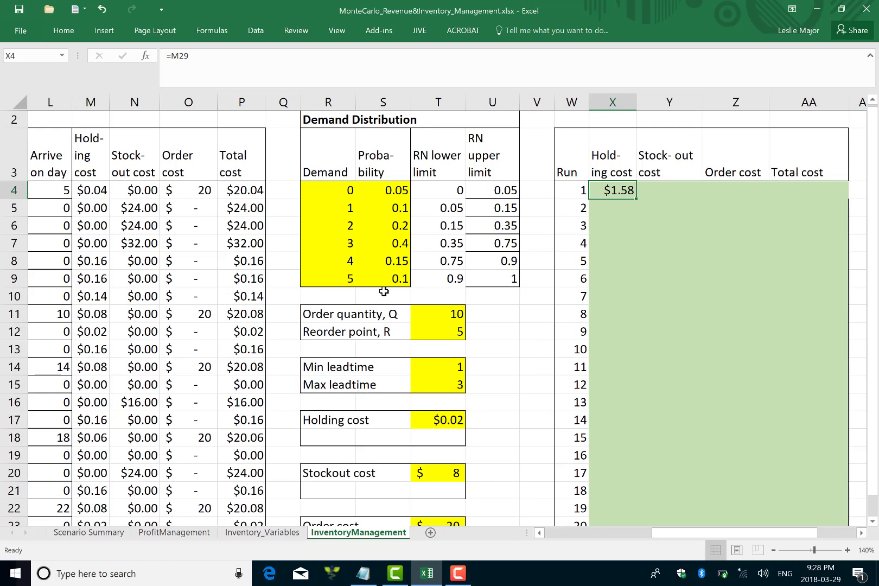
Step: Verify X4 references M29, leave it unchanged, and reselect X4
scroll(552, 293, "up", 1)
scroll(552, 292, "down", 4)
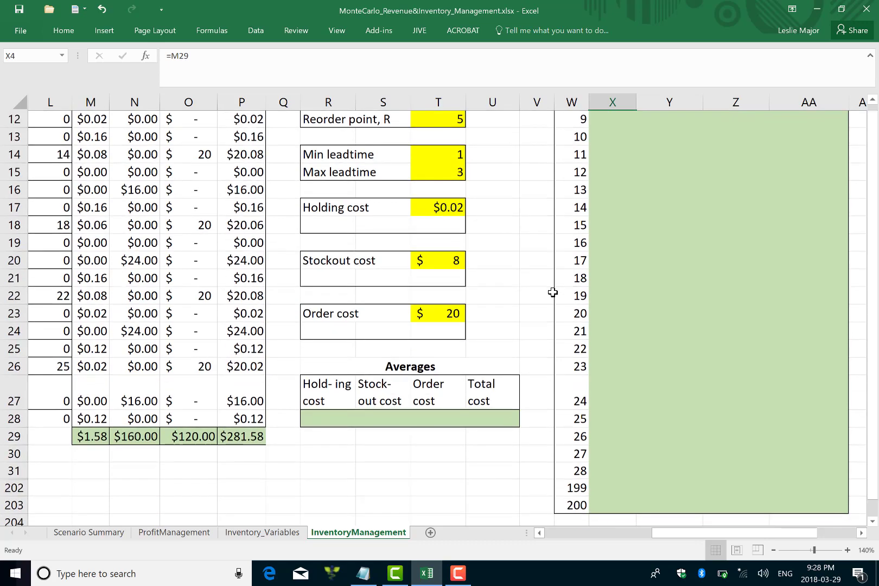
scroll(553, 293, "up", 3)
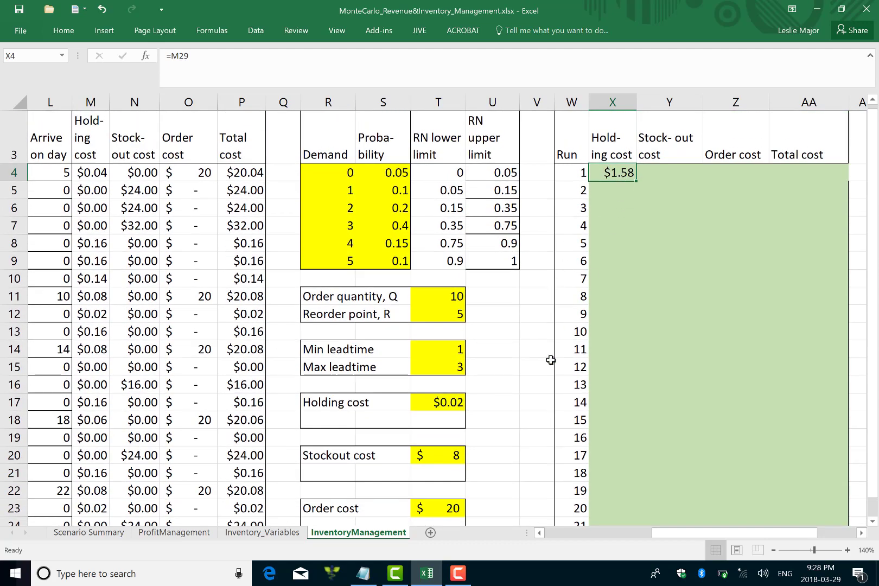
scroll(551, 360, "down", 2)
scroll(551, 360, "up", 2)
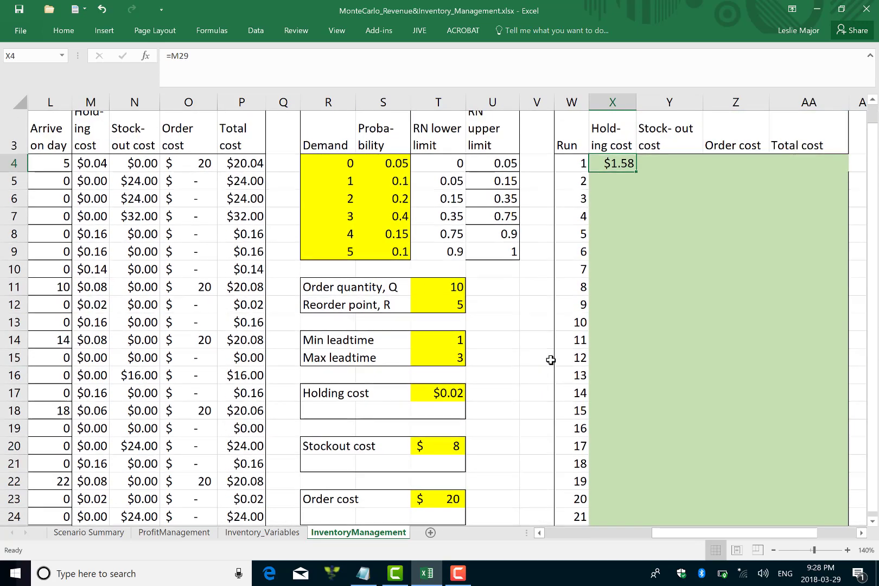
scroll(551, 360, "down", 2)
scroll(550, 360, "up", 3)
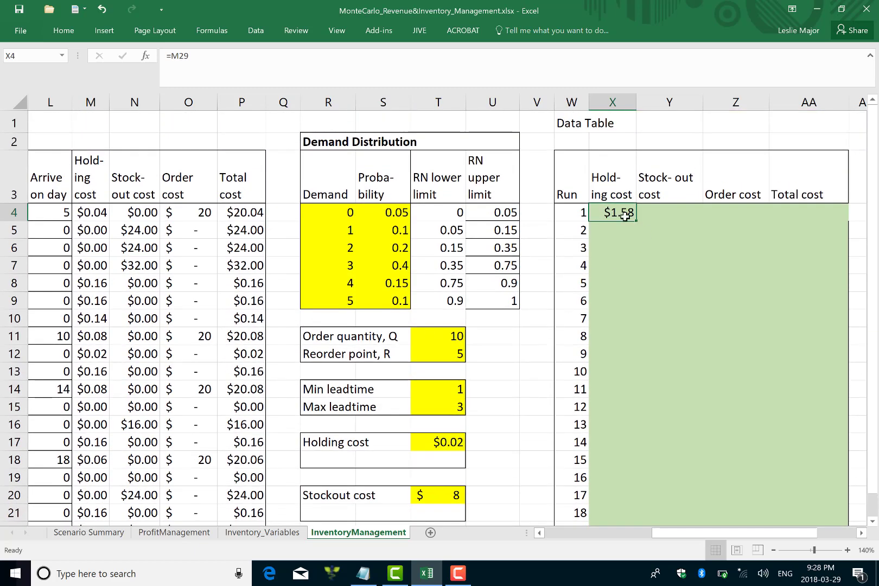
double_click(620, 212)
scroll(495, 396, "down", 4)
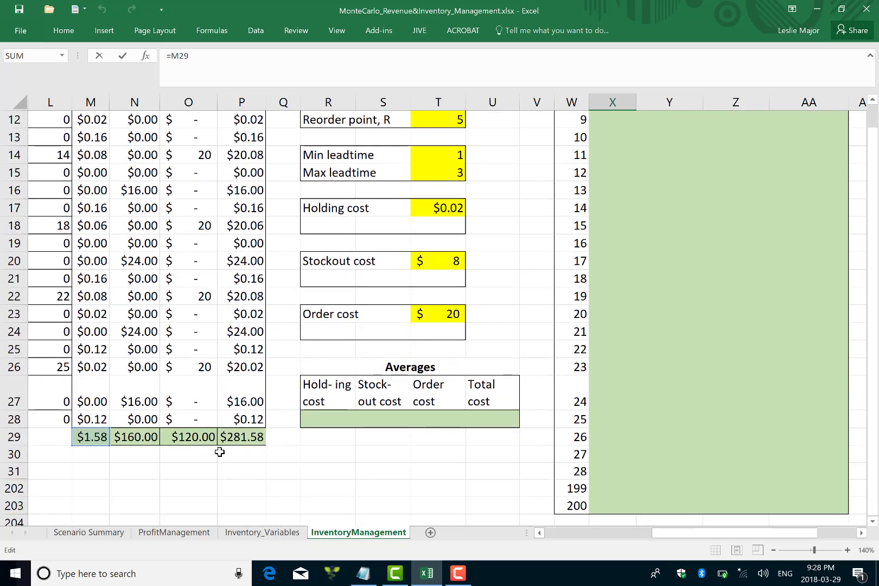
key("Return")
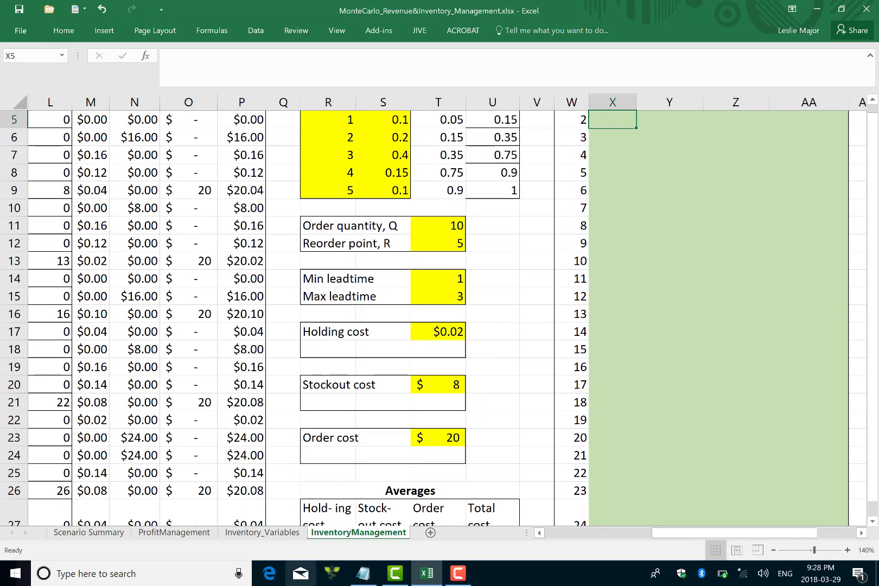
scroll(343, 410, "up", 2)
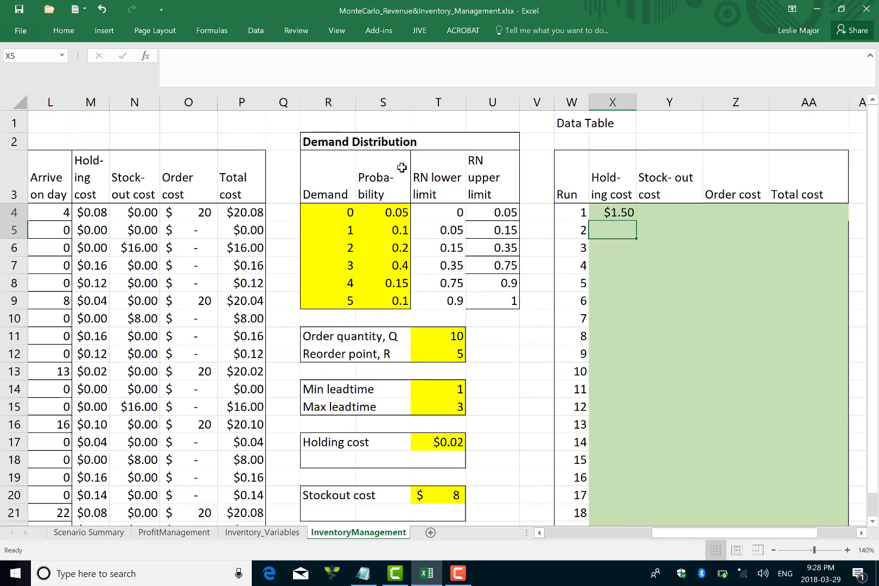
left_click(611, 206)
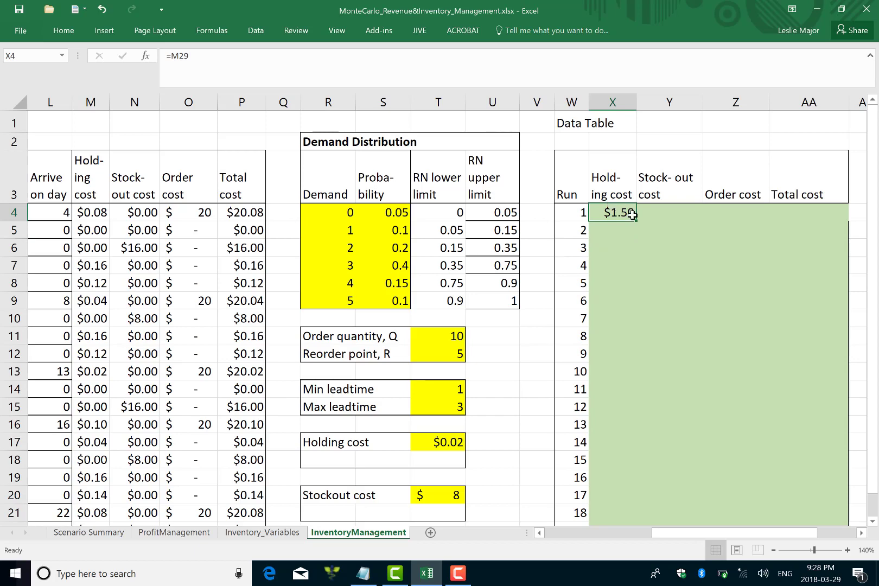
Step: Copy the run-1 cost link in X4 across to AA4 as formulas rather than a series
left_click_drag(636, 221, 825, 212)
left_click(806, 218)
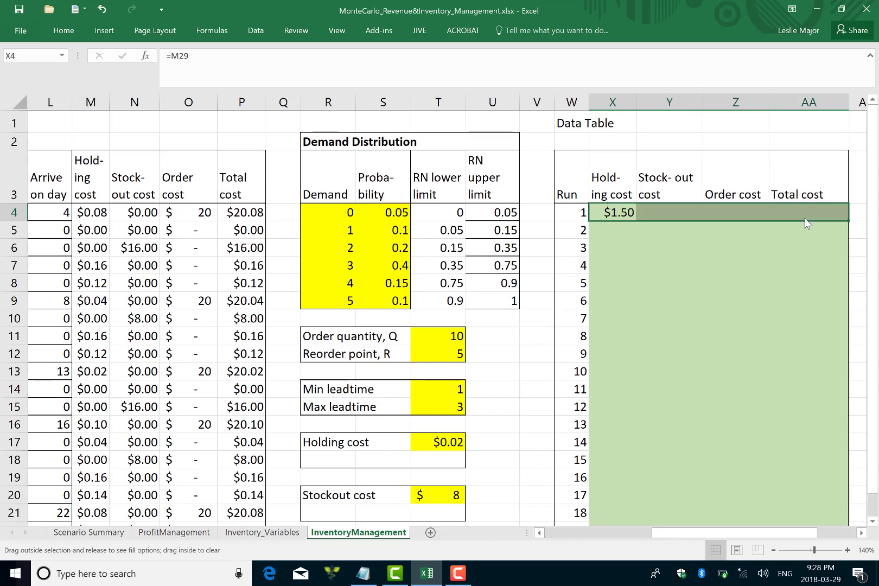
left_click(800, 183)
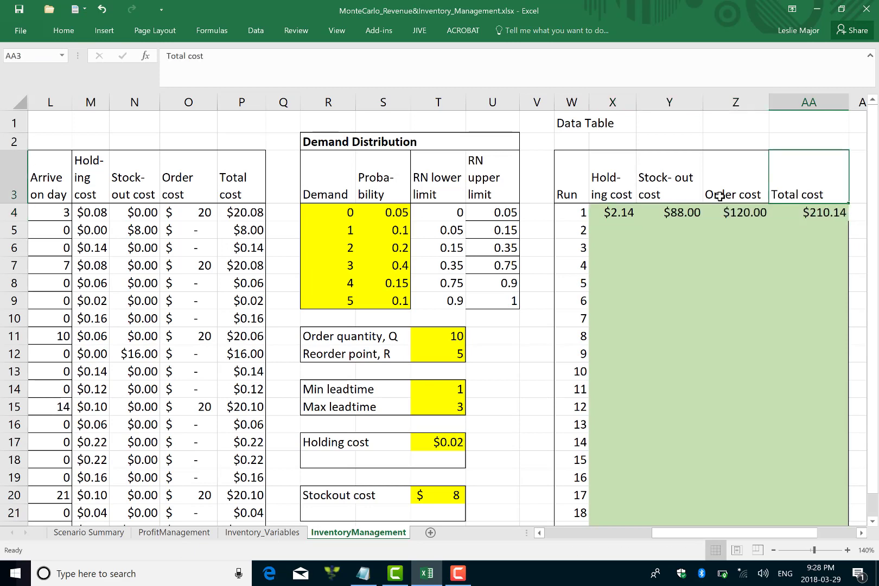
Step: Build a Data Table on W4:AA203 with blank cell P1 as the column input cell
left_click(579, 217)
key("shift+Right")
key("shift+Right")
key("shift+Right")
key("shift+Right")
key("ctrl+shift+Down")
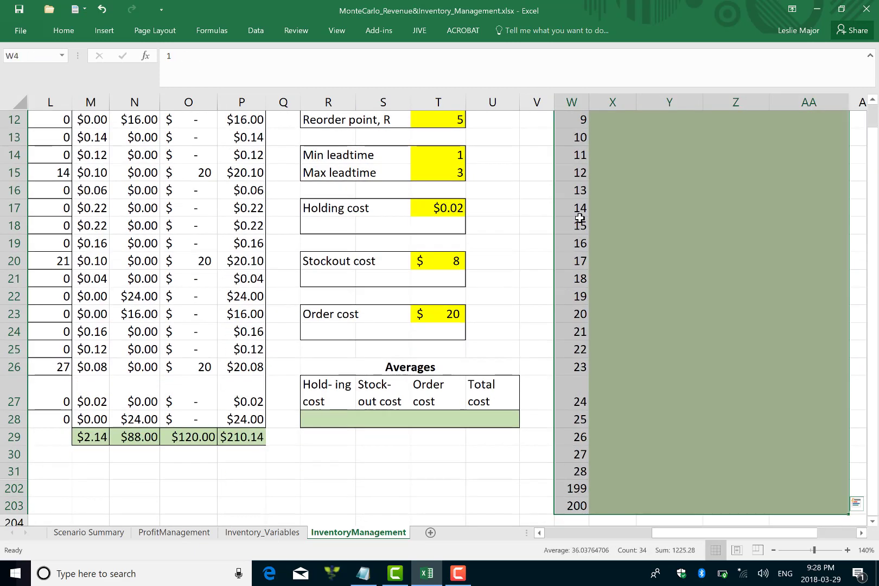
scroll(662, 222, "up", 2)
scroll(662, 222, "up", 1)
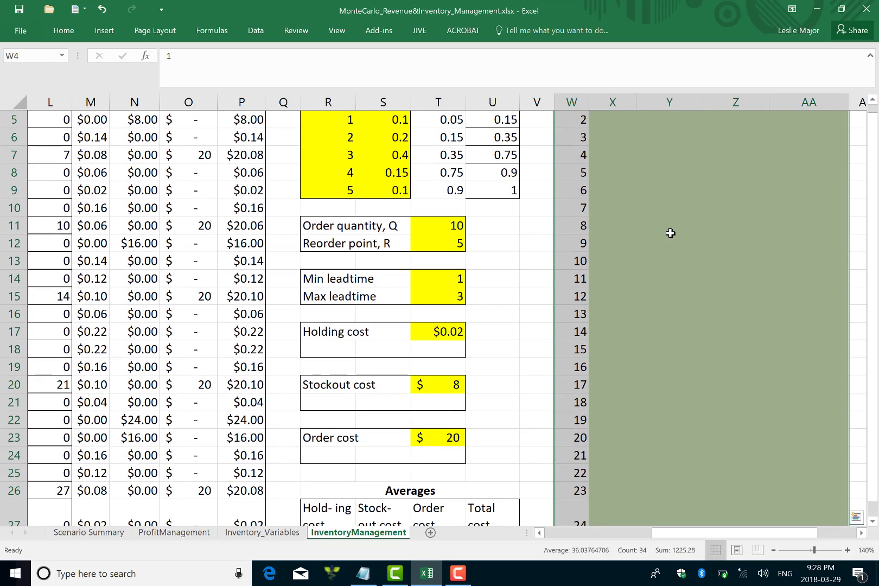
scroll(669, 233, "up", 2)
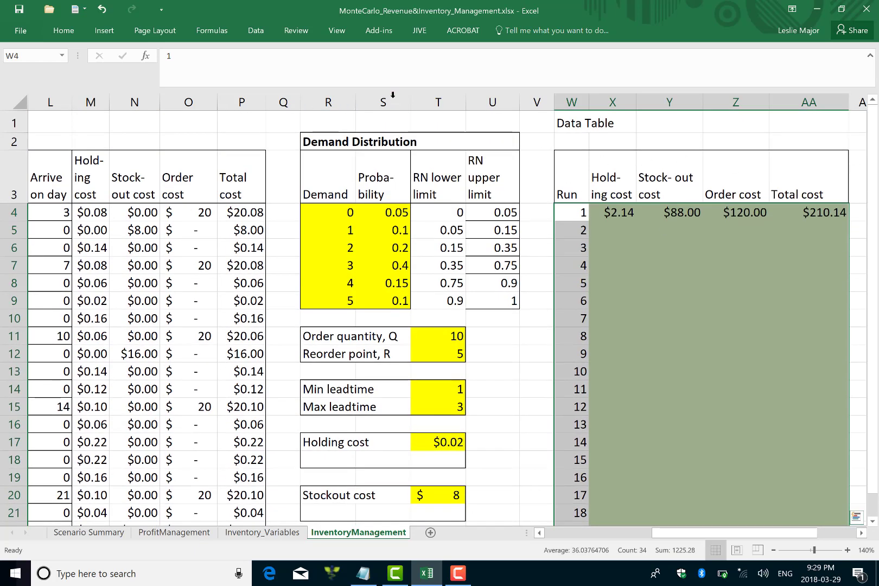
left_click(257, 31)
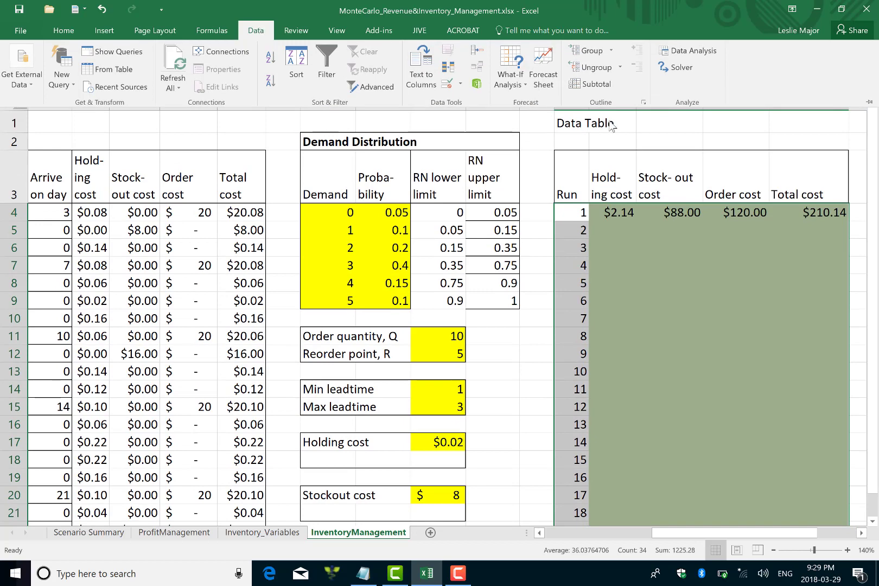
left_click(509, 79)
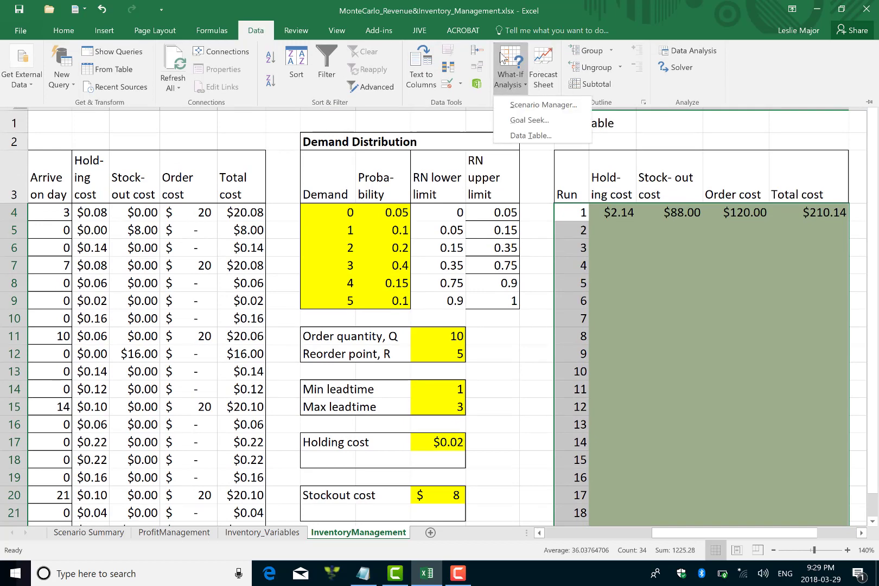
left_click(513, 135)
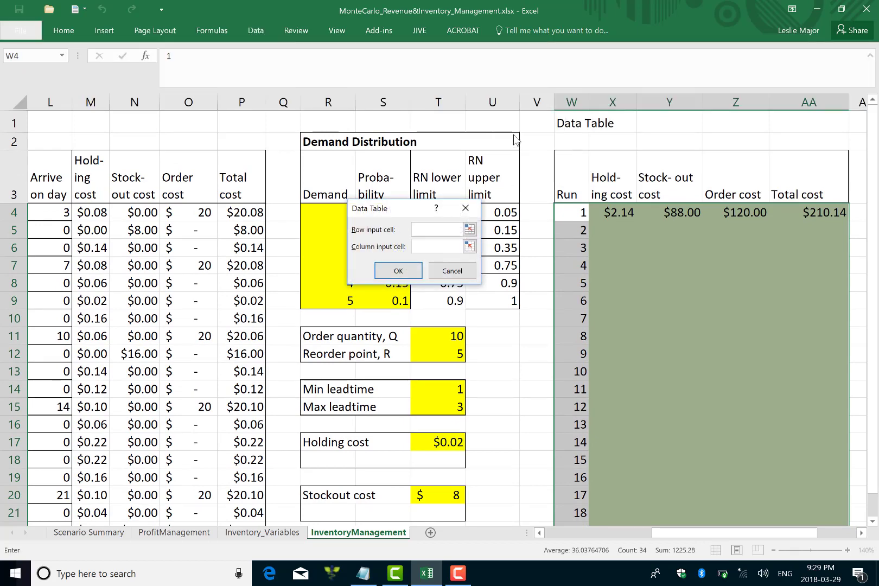
left_click(425, 247)
left_click(242, 126)
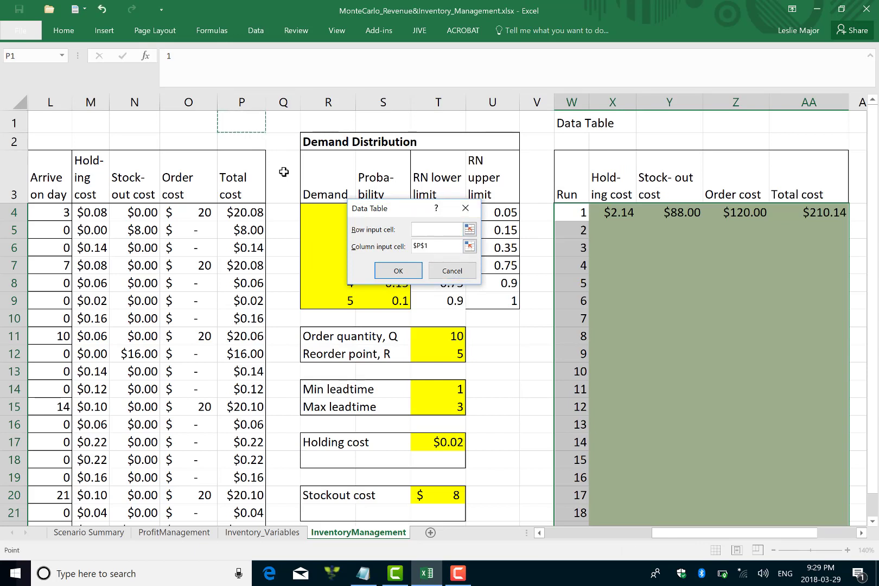
left_click(395, 270)
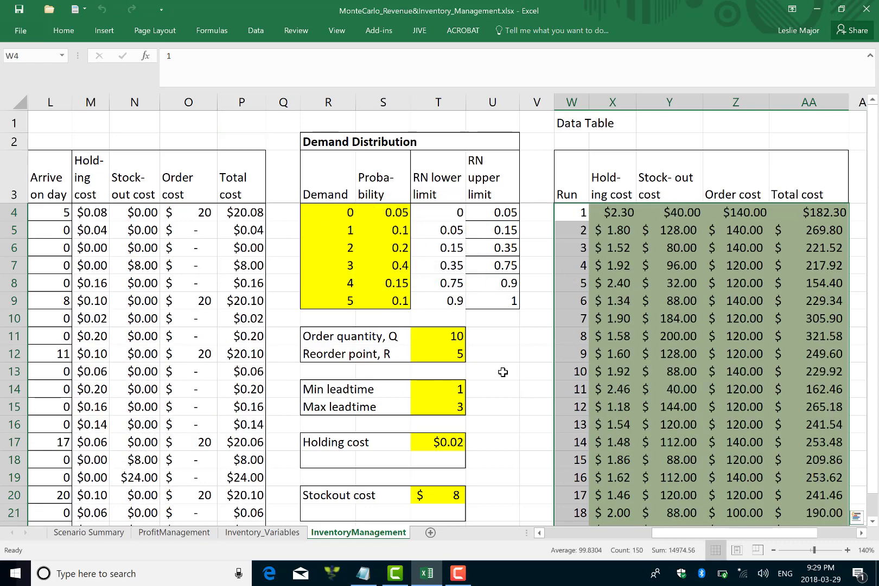
Step: Enter an =AVERAGE formula in R28 over the 200 runs' holding costs
scroll(503, 372, "down", 3)
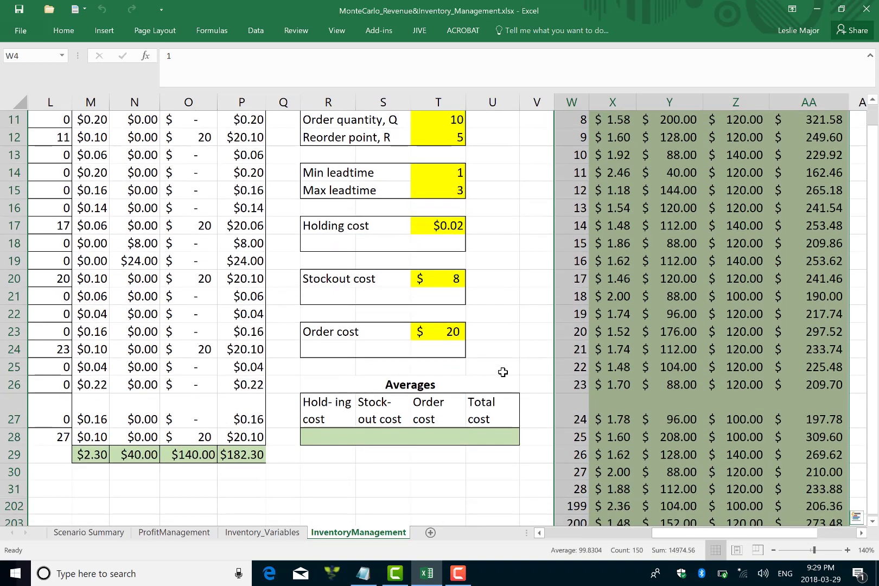
scroll(503, 372, "down", 1)
left_click(336, 382)
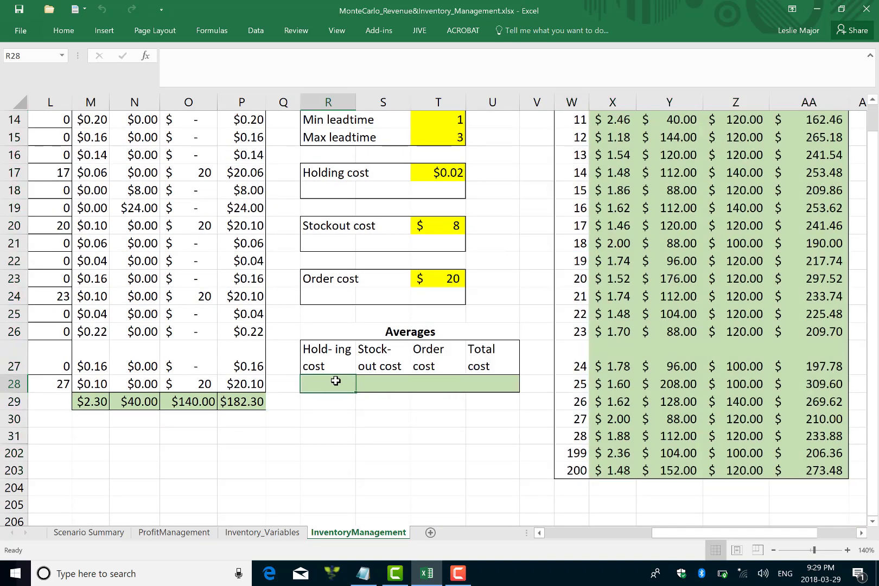
type("=average(")
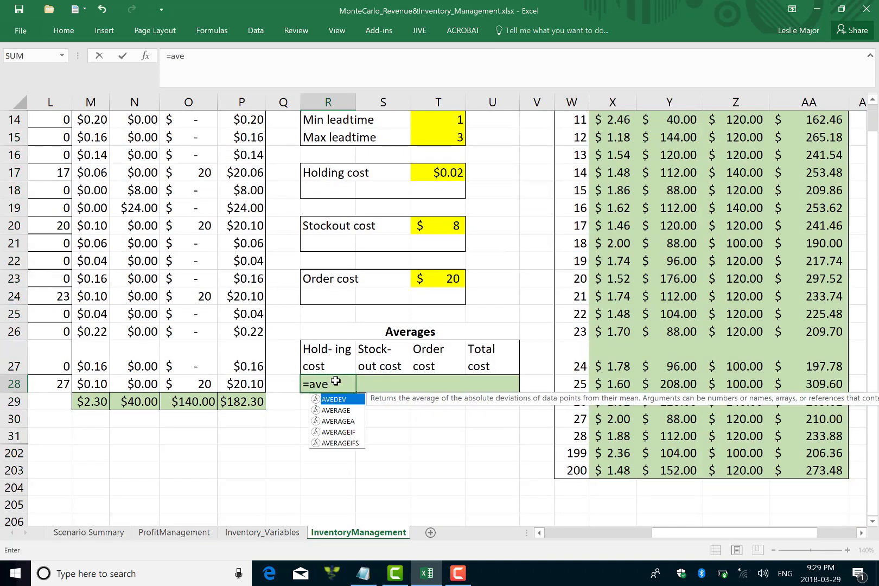
left_click(612, 466)
key("ctrl+shift+Up")
key("Return")
Step: Copy the average formula across to the remaining cost columns, through the total cost average
key("Up")
key("ctrl+c")
key("Right")
key("ctrl+v")
key("Right")
key("ctrl+v")
key("Right")
key("ctrl+v")
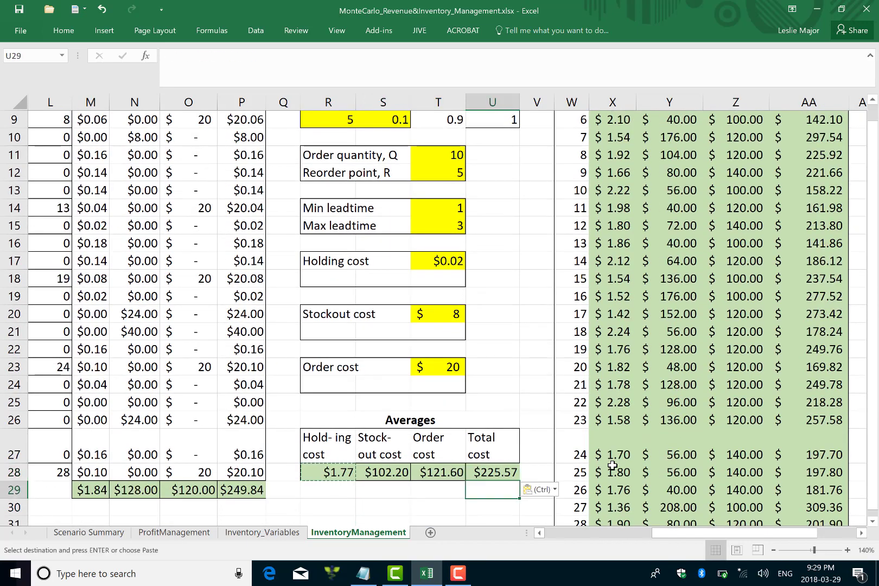
scroll(504, 369, "up", 1)
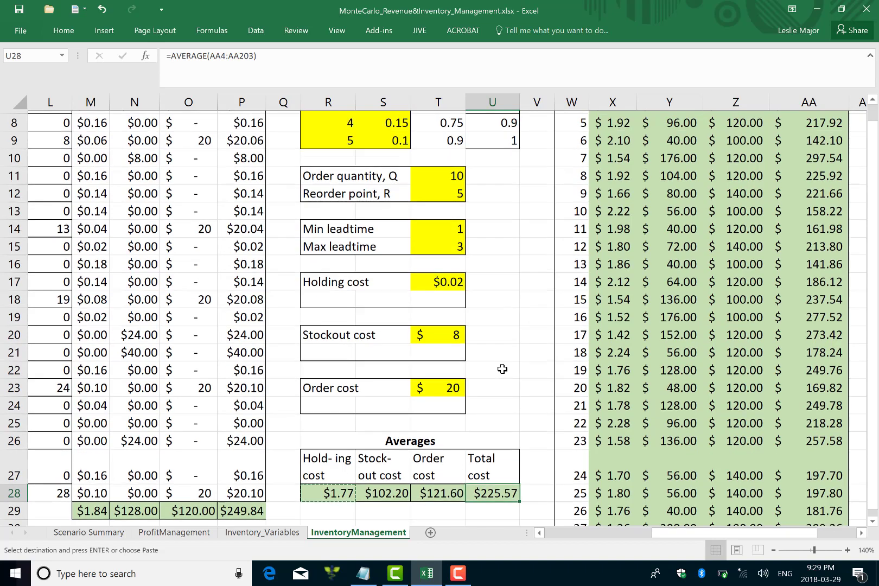
scroll(504, 369, "down", 3)
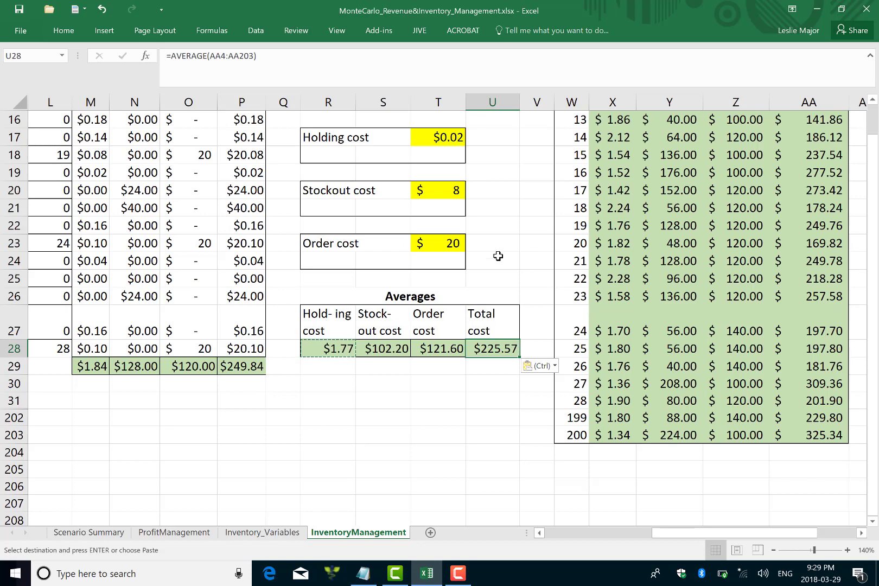
scroll(498, 257, "left", 4)
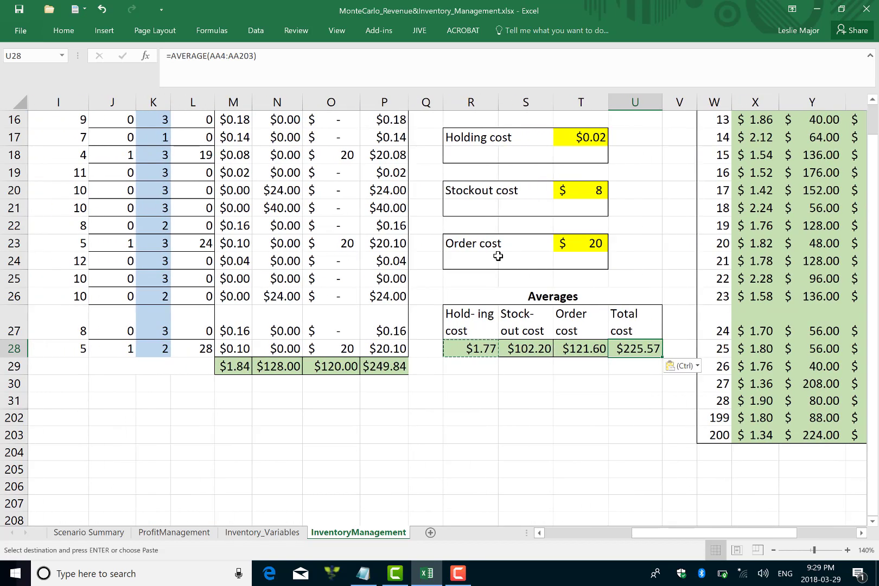
scroll(498, 256, "up", 1)
scroll(498, 256, "up", 2)
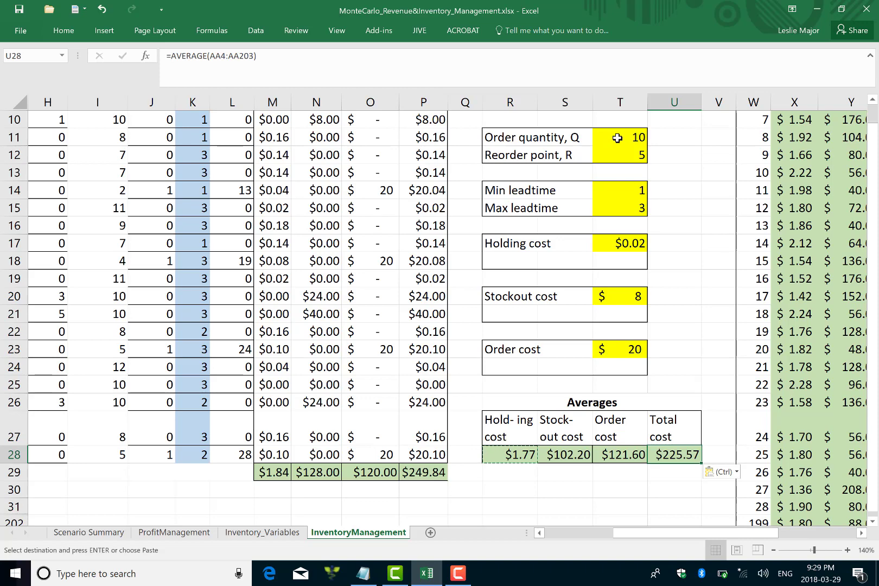
scroll(675, 187, "up", 3)
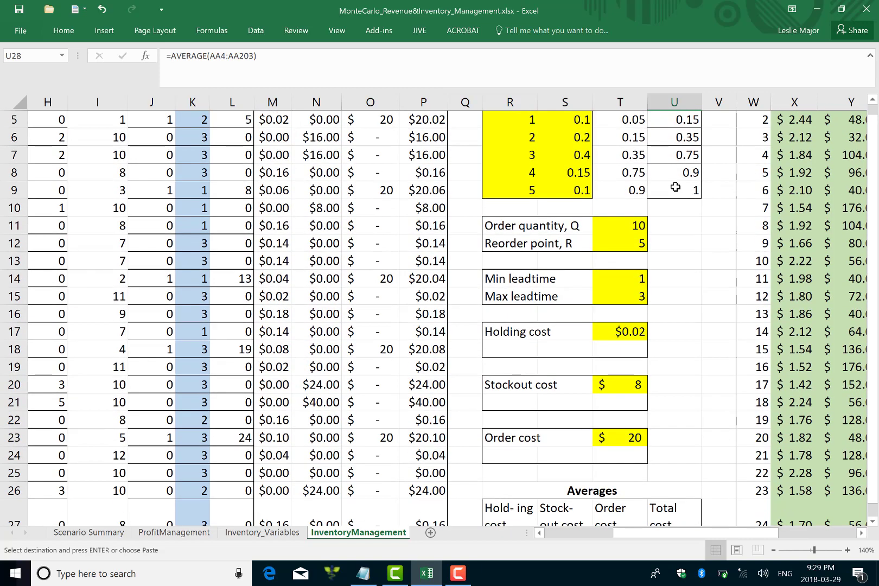
scroll(675, 187, "right", 3)
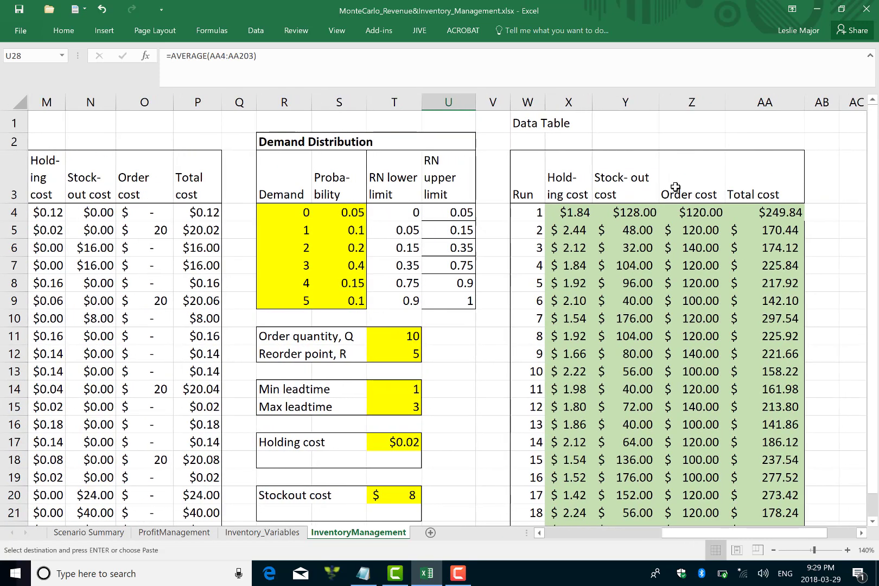
Step: Open Scenario Manager under What-If Analysis and select the Q8_R5 scenario
left_click(257, 34)
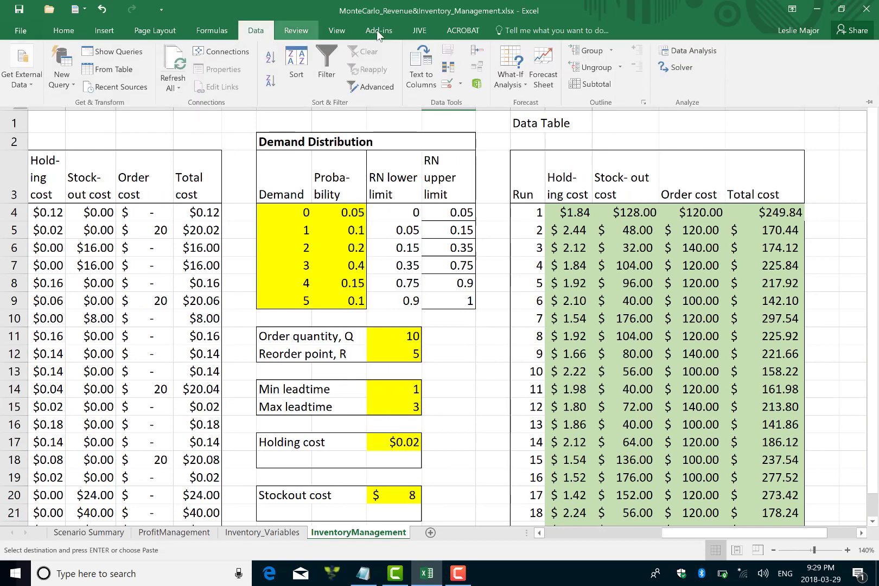
left_click(521, 75)
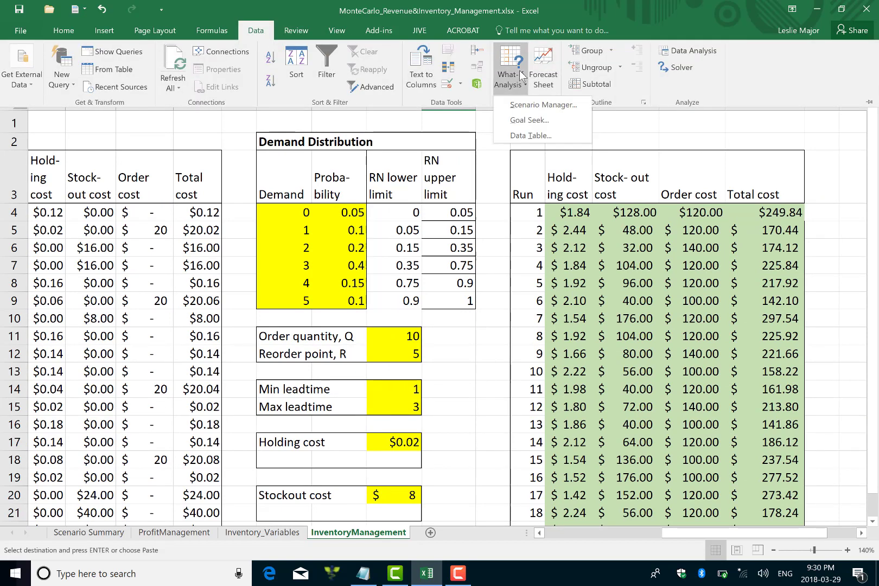
left_click(527, 105)
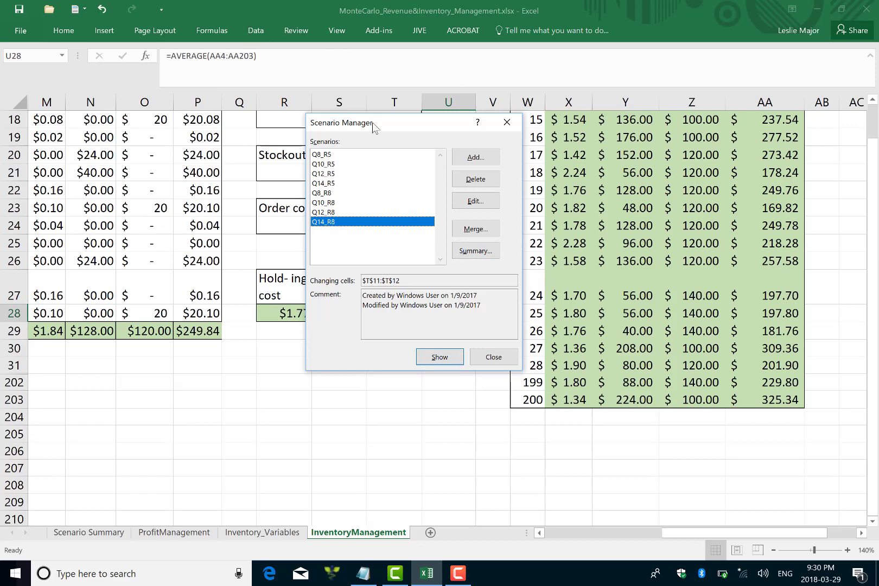
left_click(332, 155)
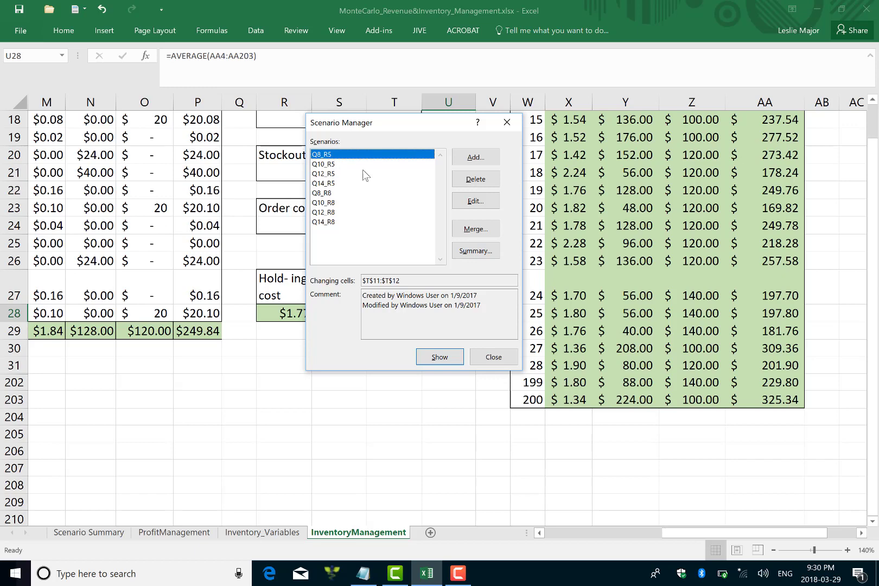
Step: Delete Q8_R5, then add scenario Q8R5 changing T11:T12 to values 8 and 5
left_click(475, 179)
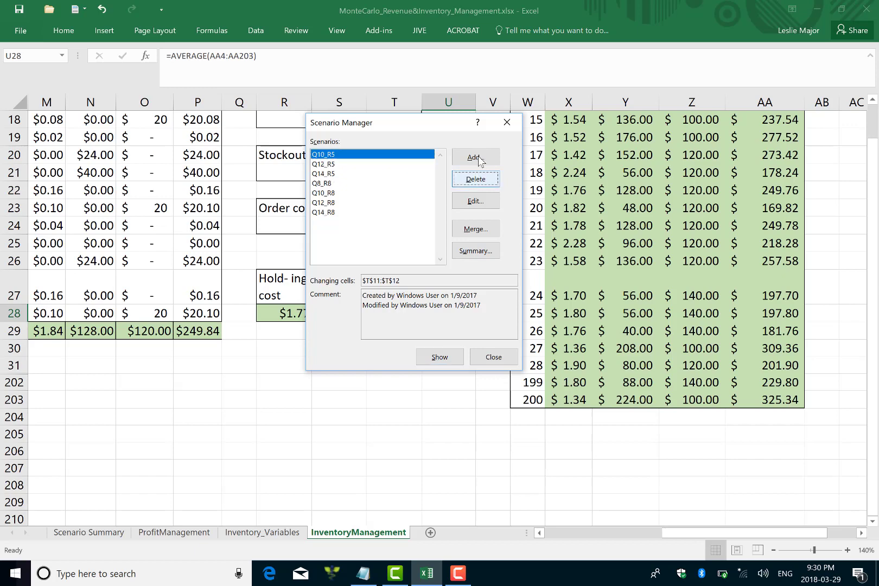
left_click(476, 158)
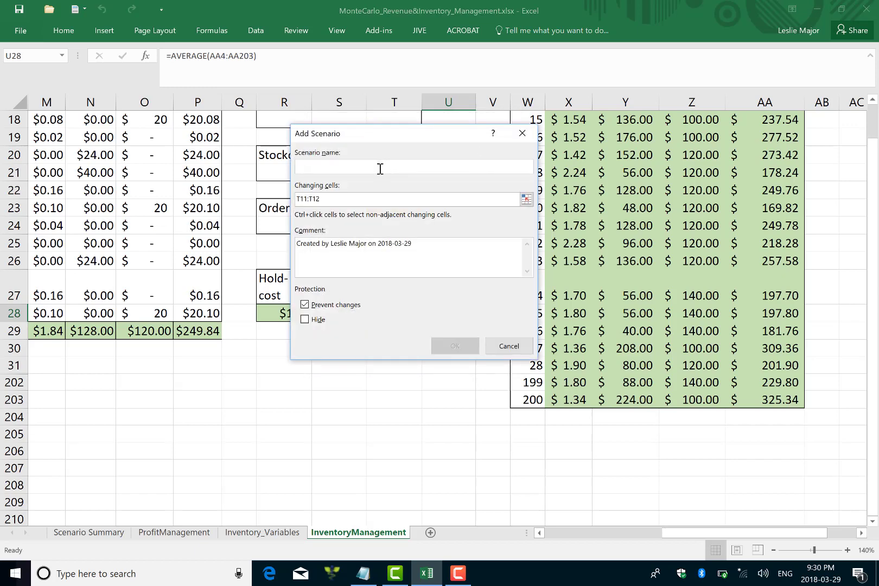
type("Q8R5")
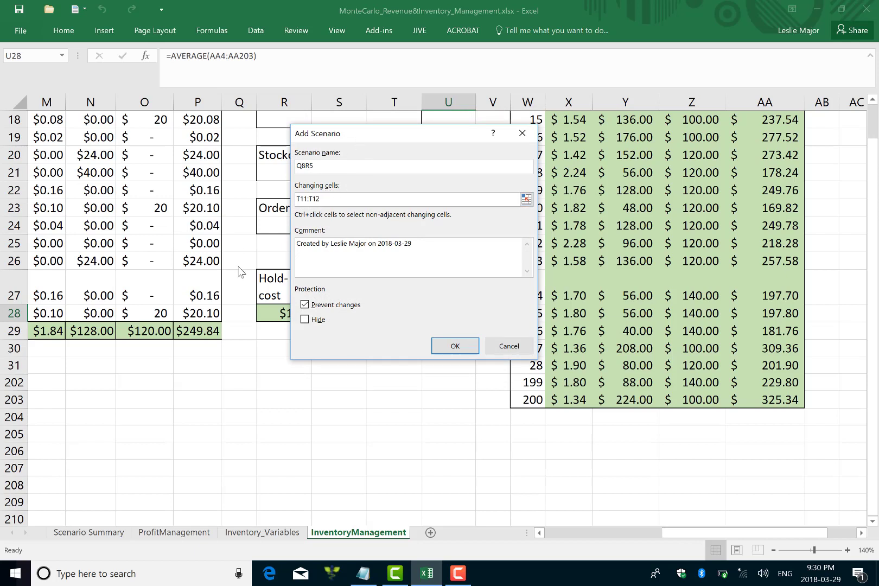
left_click(526, 199)
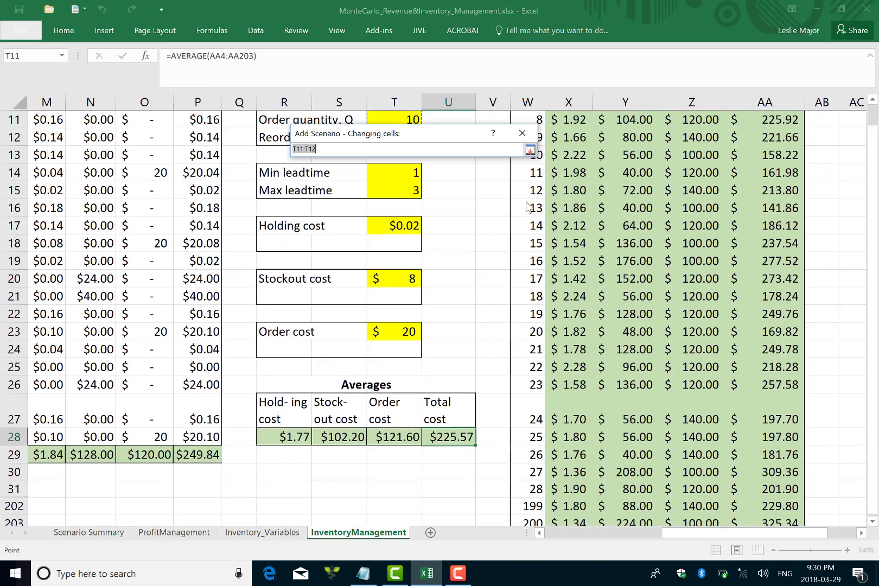
scroll(442, 245, "up", 2)
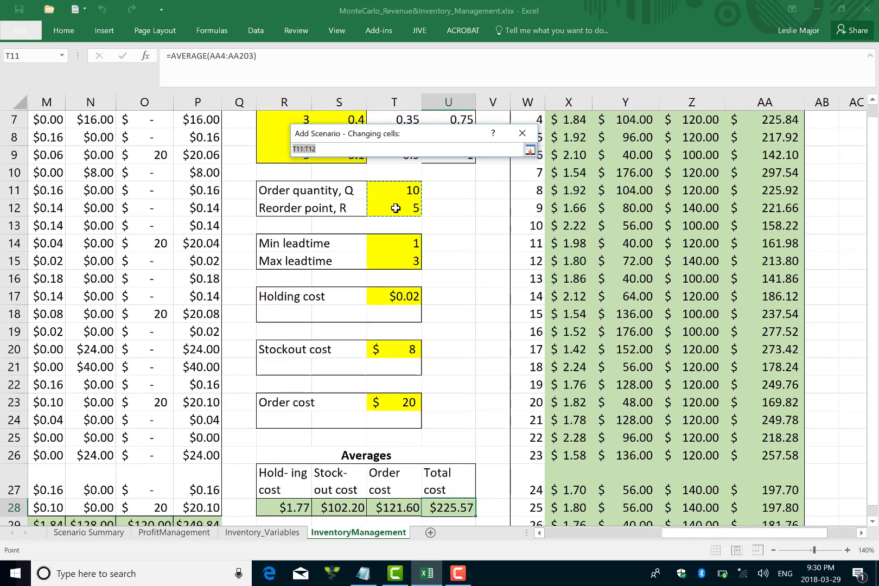
left_click(530, 152)
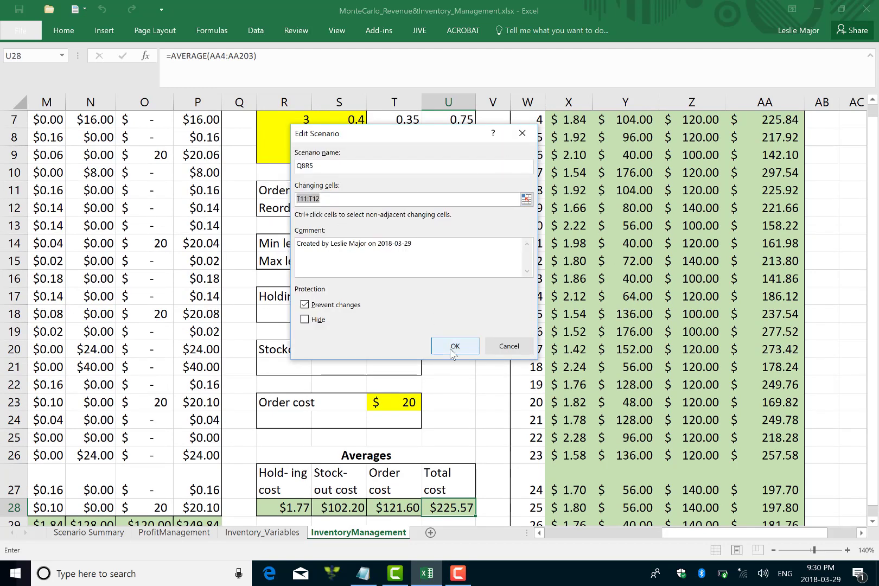
left_click(454, 346)
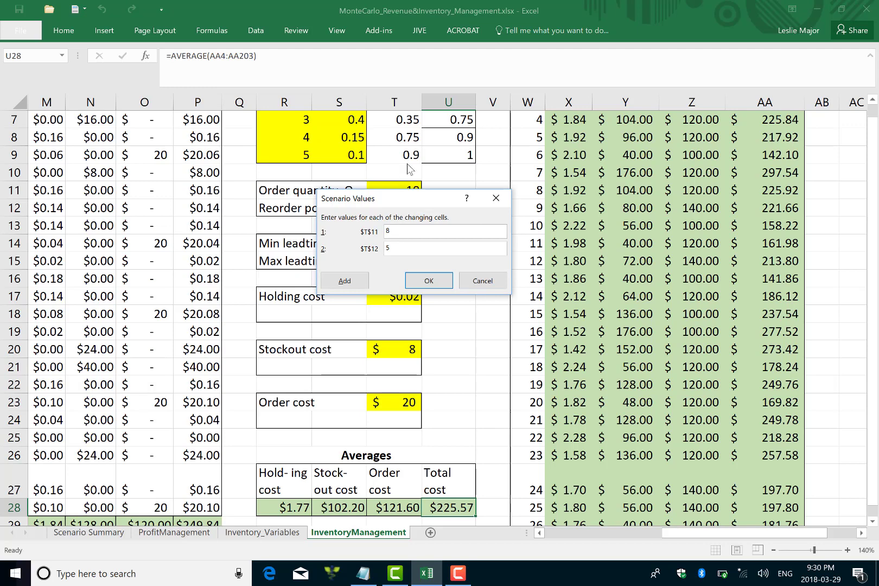
left_click(429, 282)
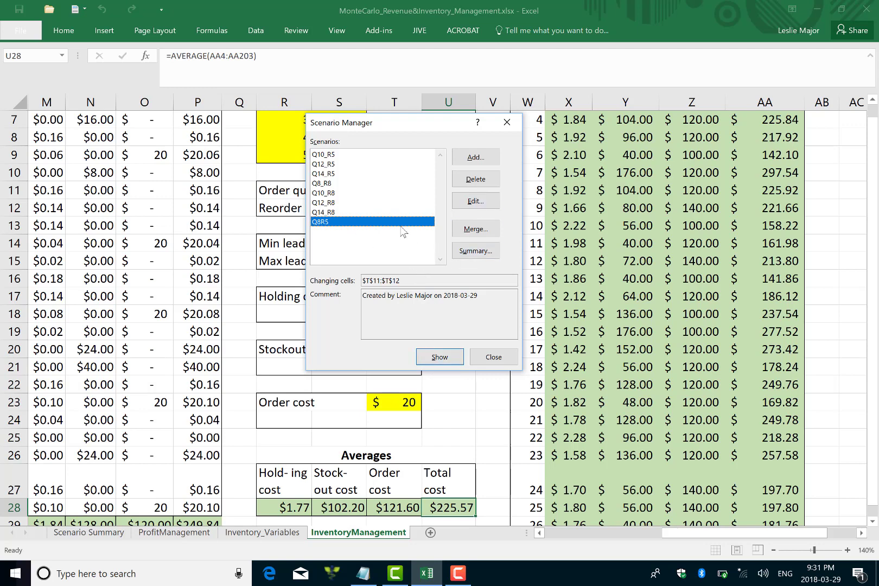
Step: Edit the Q8R5 scenario and confirm its values 8 and 5 without changes
left_click(476, 202)
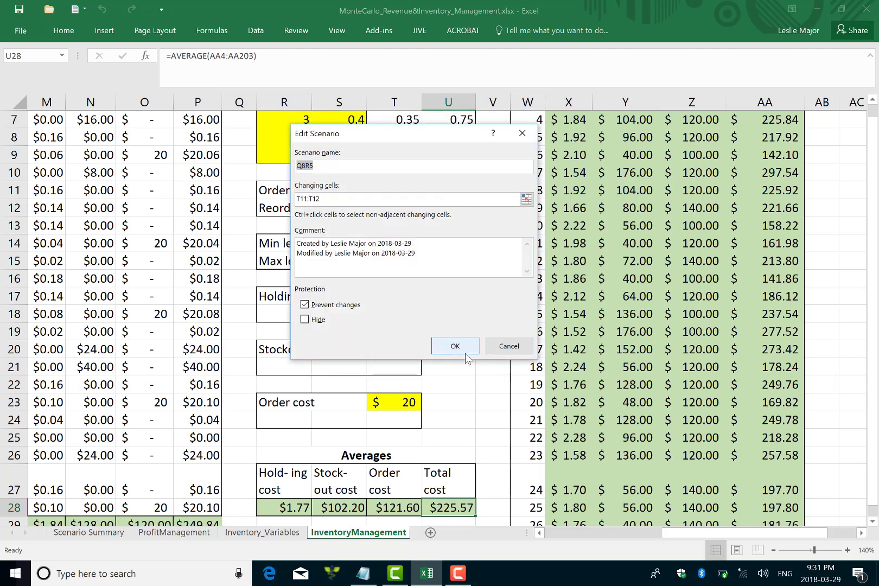
left_click(455, 346)
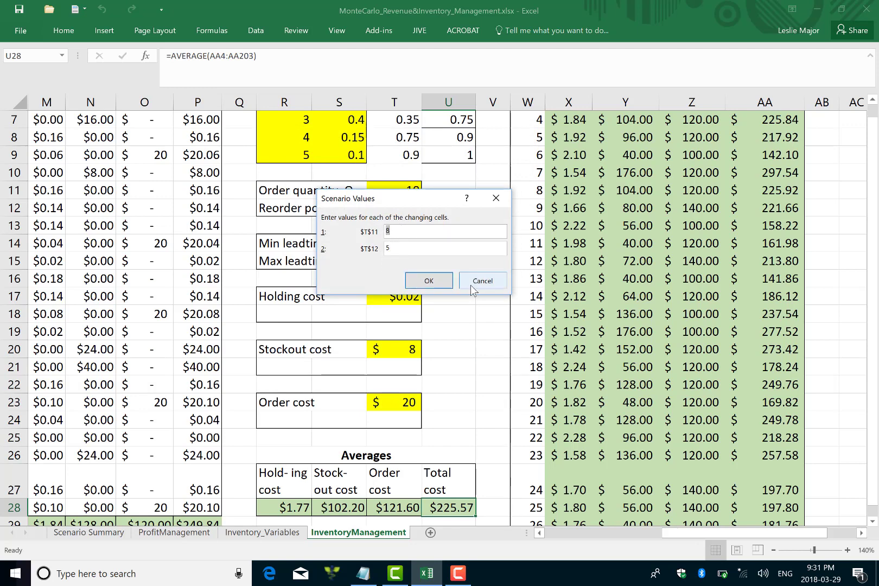
left_click(451, 281)
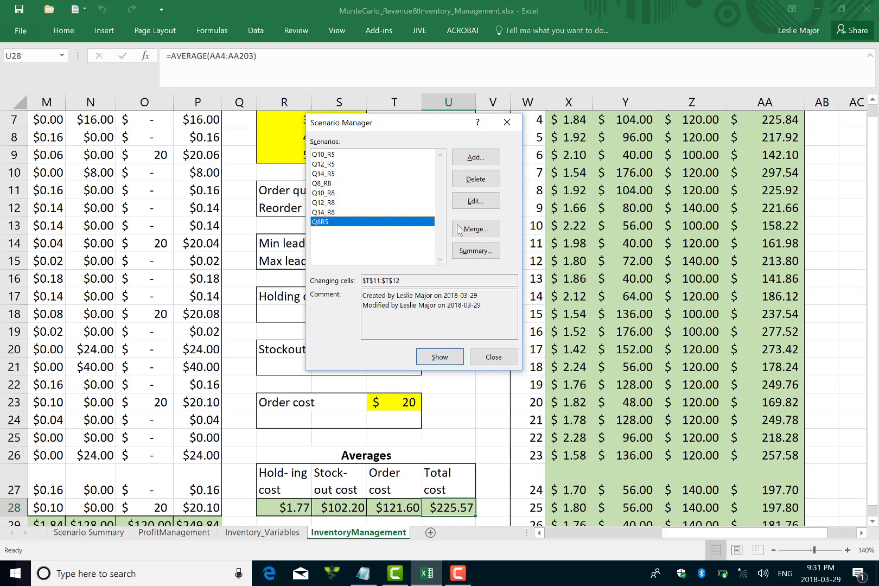
Step: Create a Scenario summary report using R28:U28 as the result cells
left_click(475, 251)
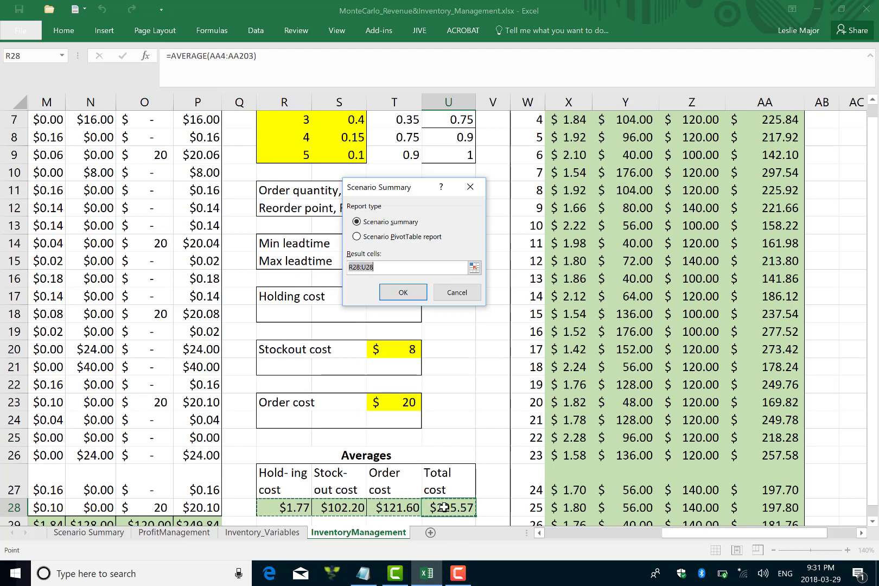
left_click(402, 293)
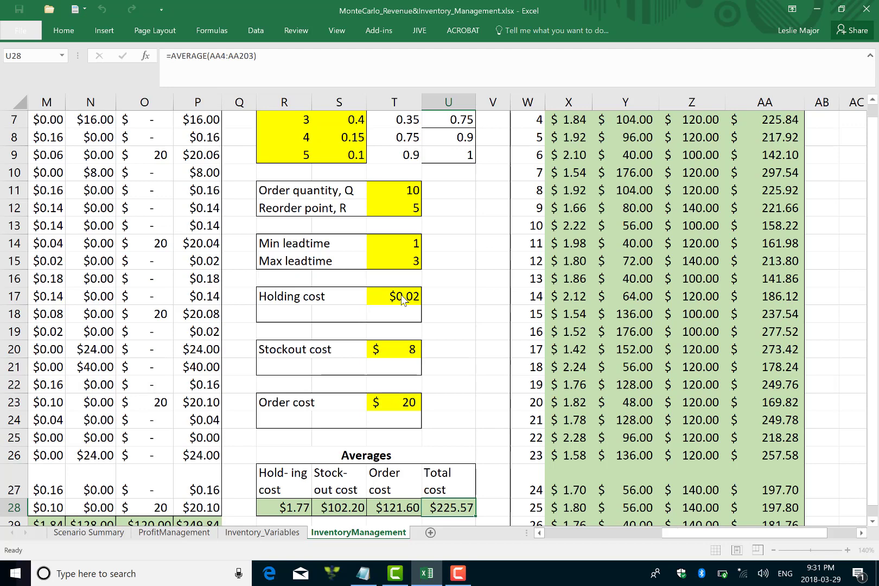
Step: Review the new Scenario Summary 2 sheet comparing all eight scenarios' average costs
left_click(459, 579)
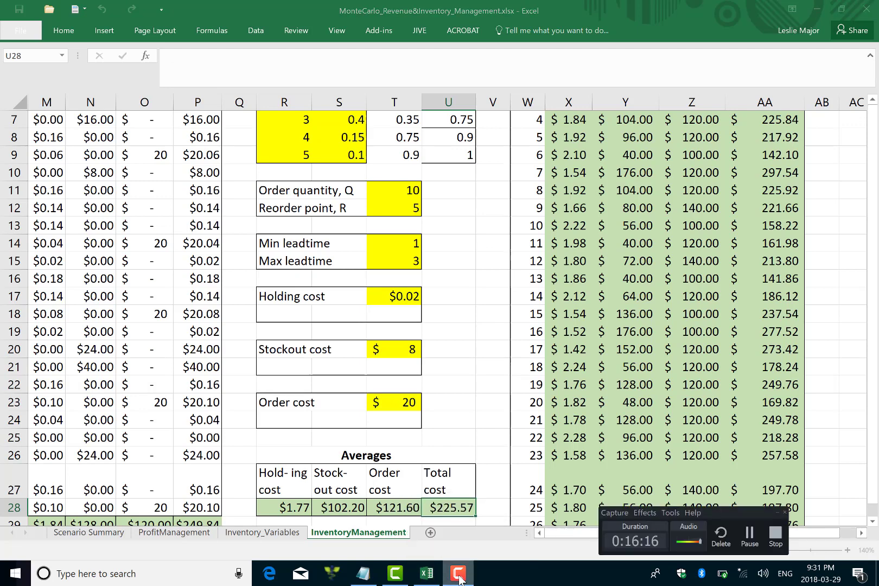
left_click(753, 539)
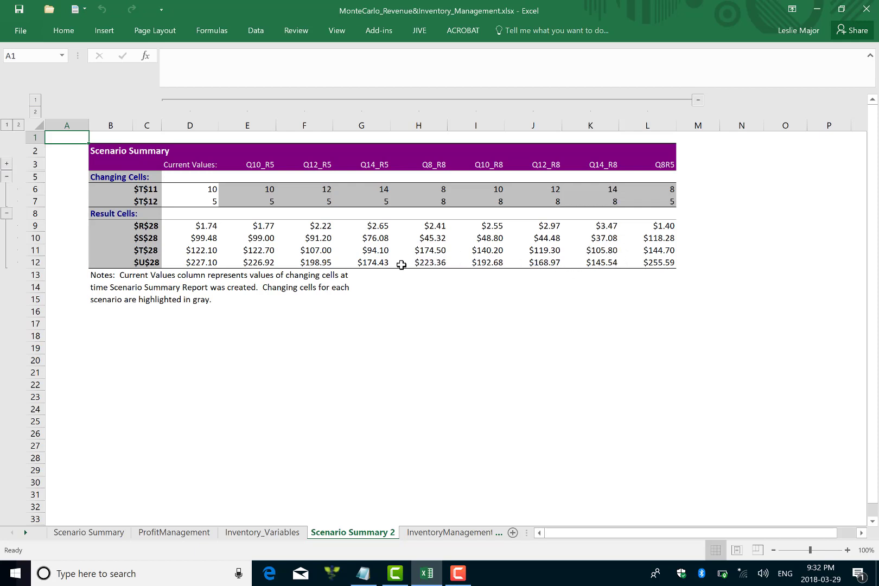
Step: Fill the lowest total cost cell K12 ($145.54) yellow
right_click(598, 264)
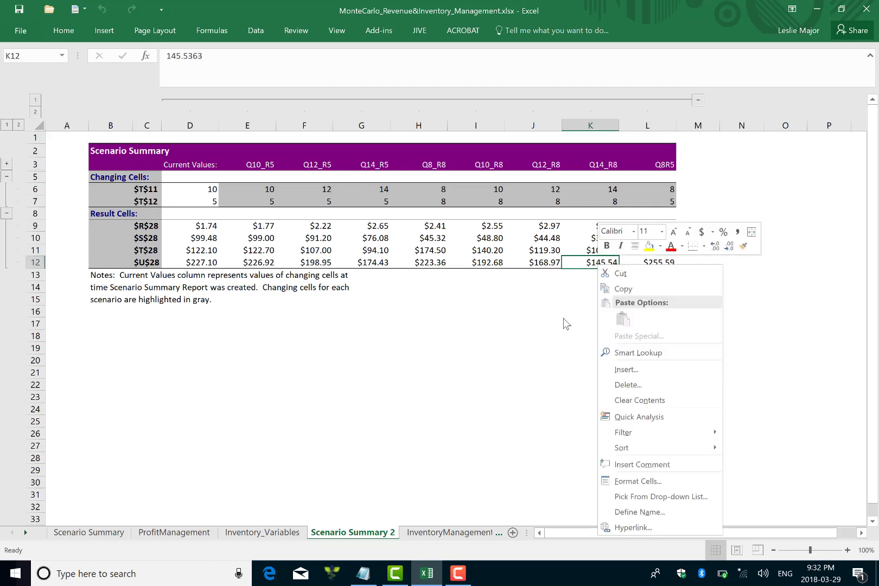
key("Escape")
right_click(591, 265)
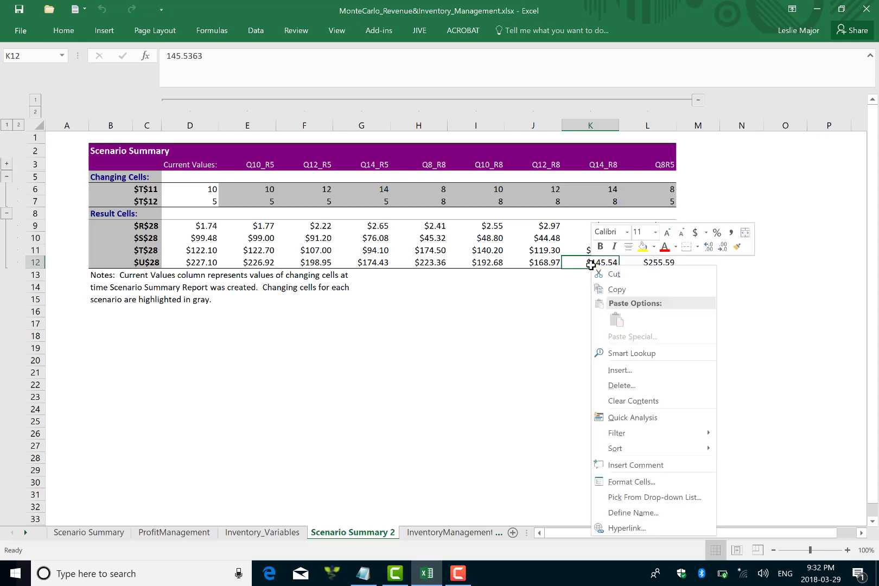
left_click(642, 247)
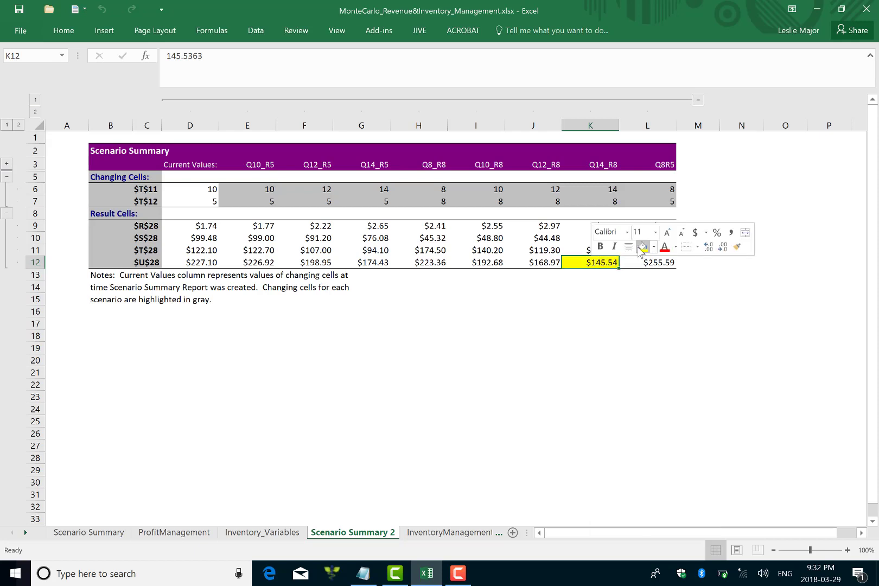
left_click(579, 315)
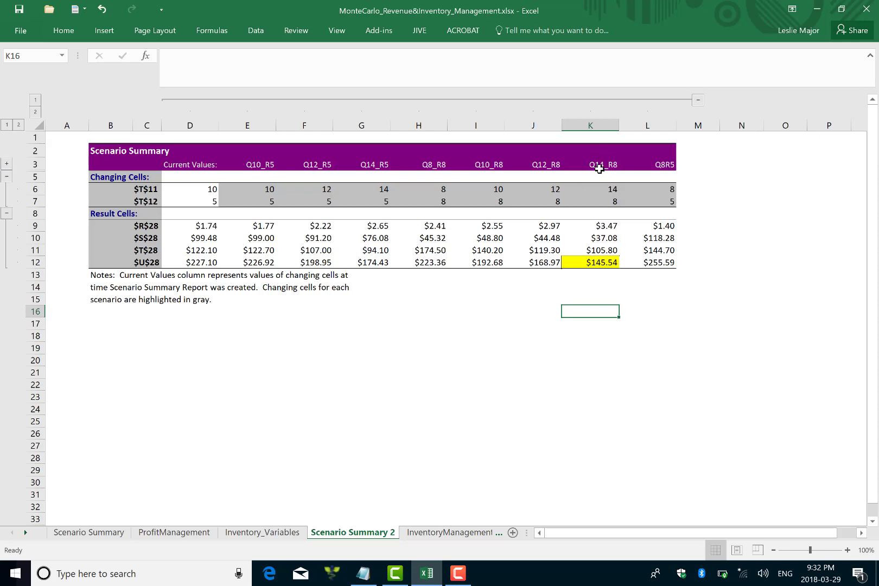
Step: Fill the Q14_R8 Q and R cells K6:K7 (14 and 8) yellow
left_click(600, 274)
key("Up")
key("Up")
key("Up")
key("Up")
key("Up")
key("Up")
key("Up")
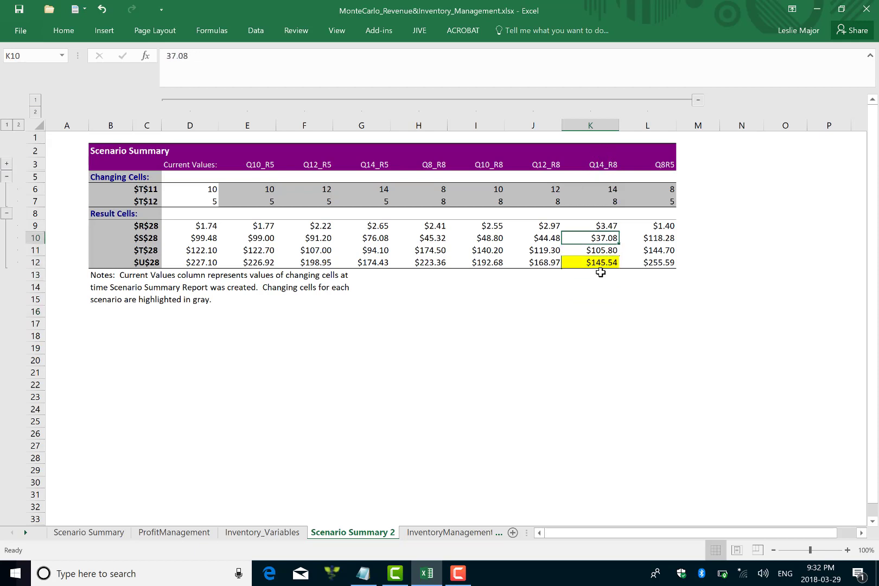
key("shift+Down")
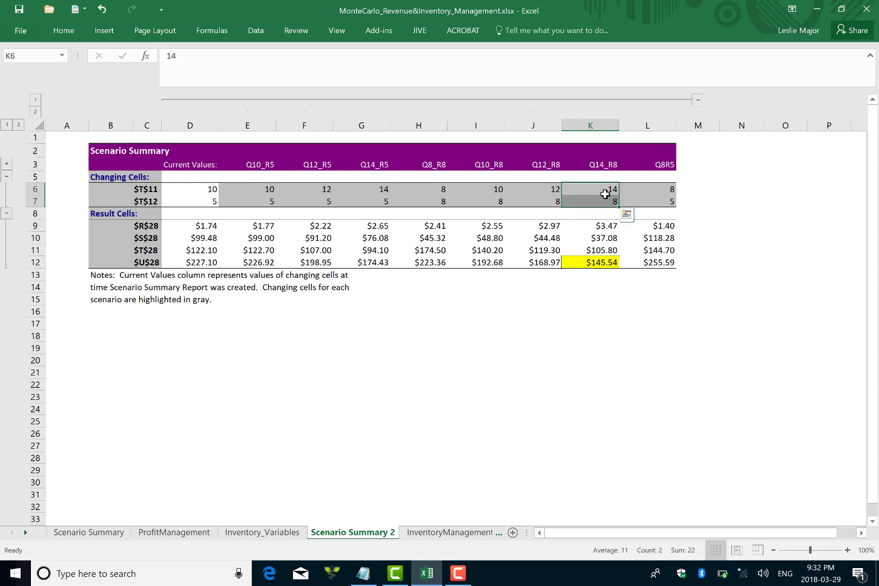
right_click(605, 194)
left_click(656, 174)
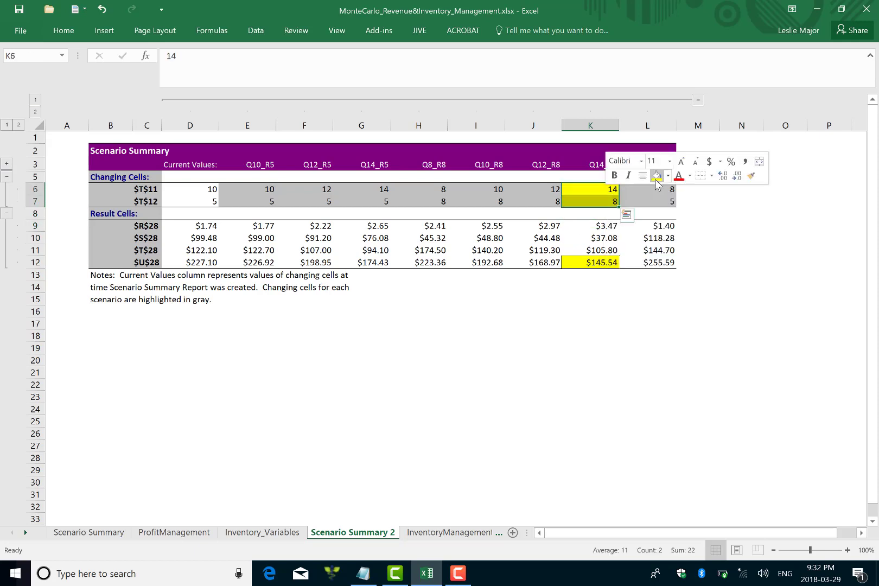
left_click(557, 312)
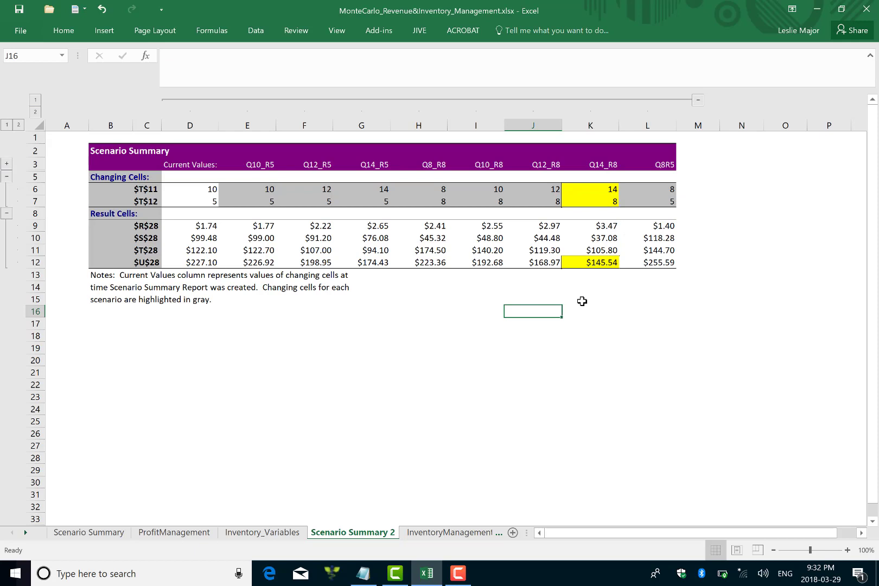